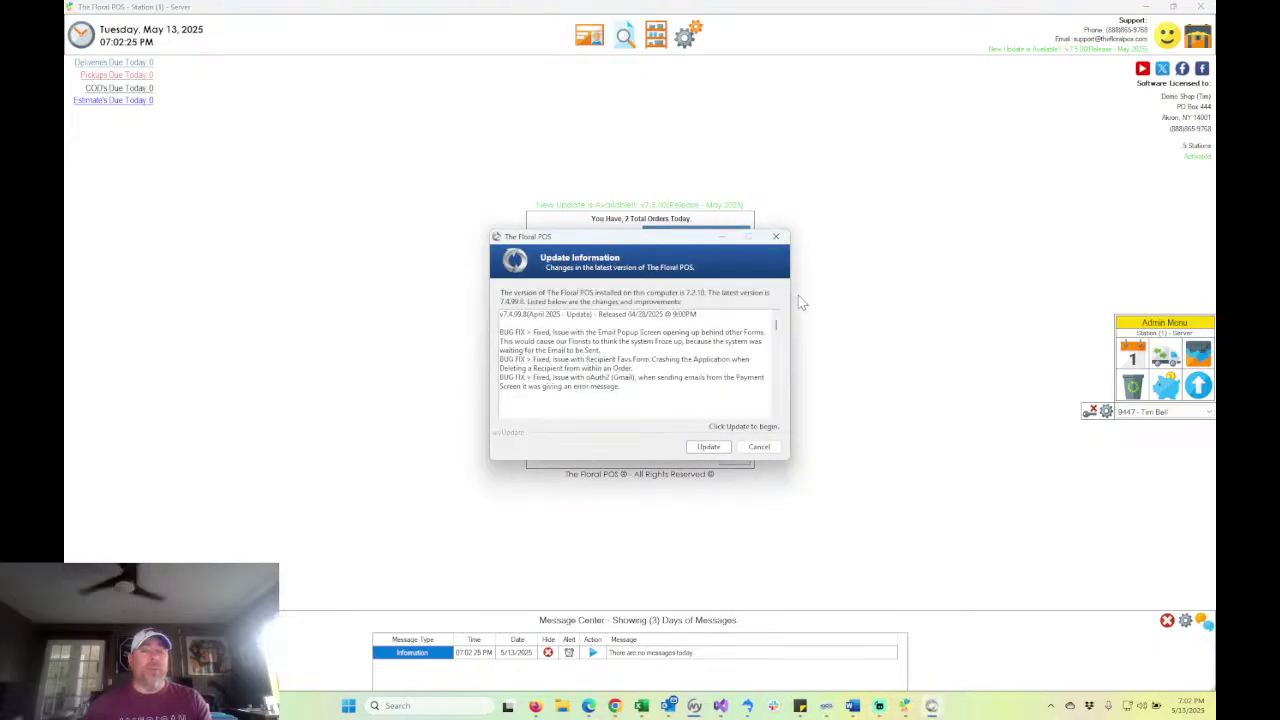
- Dismiss the update information and search the order browser for unprinted orders dated 1/13/2025 to 5/13/2025
click(775, 236)
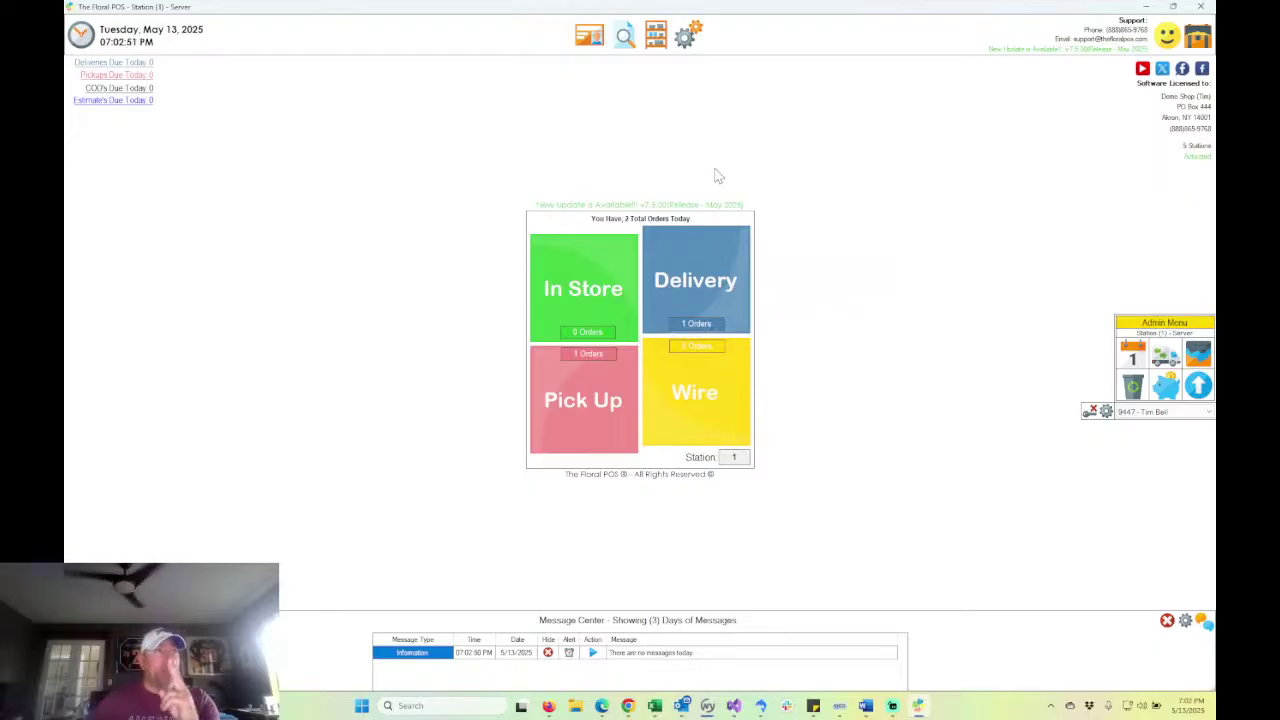
click(628, 41)
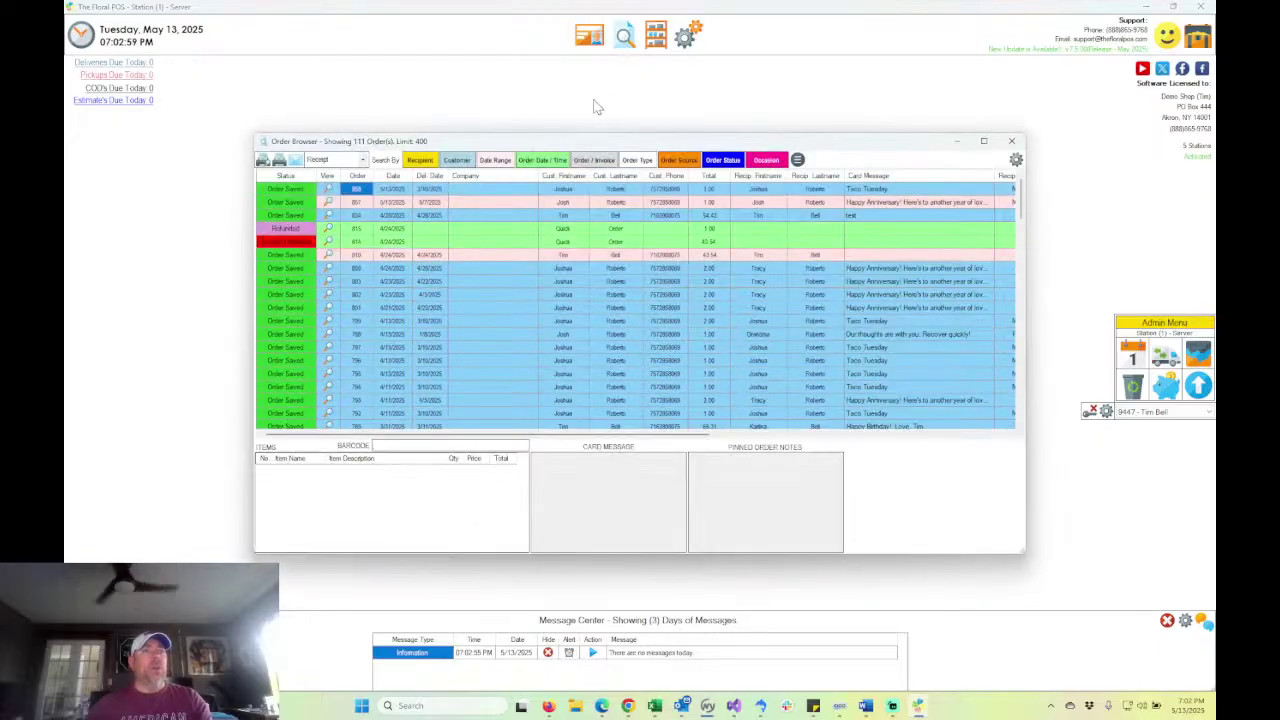
click(497, 161)
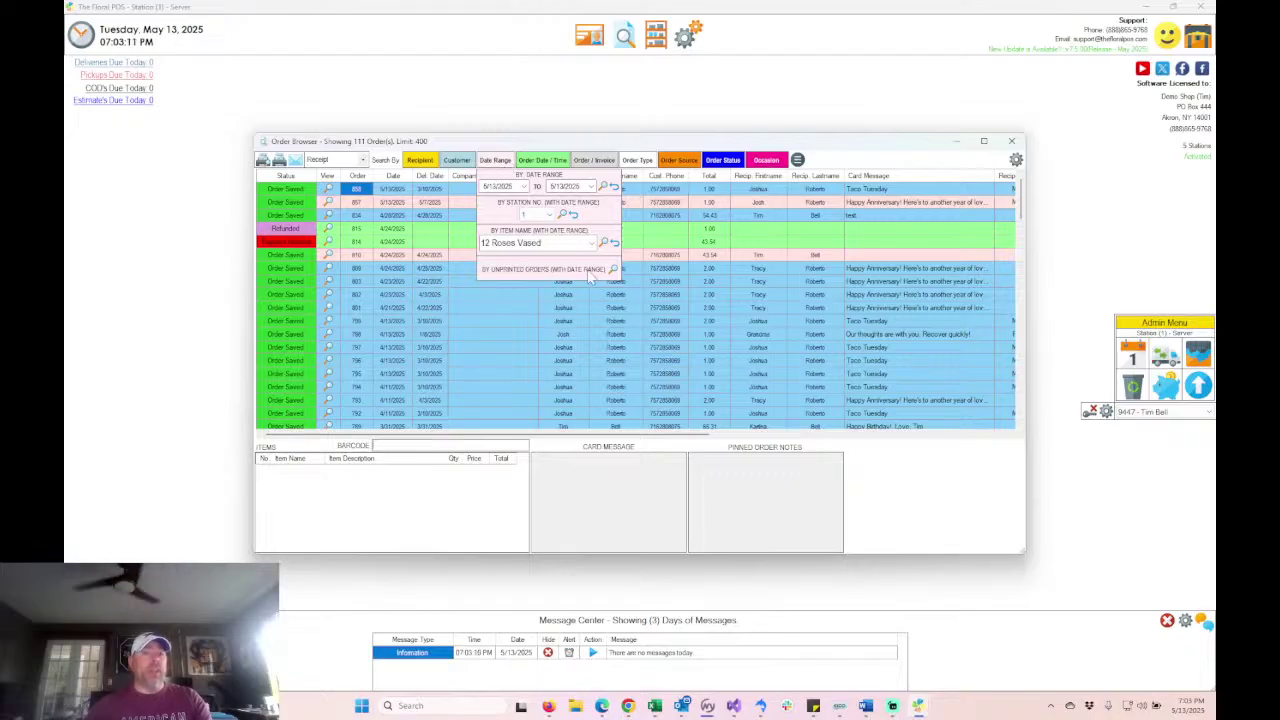
click(490, 187)
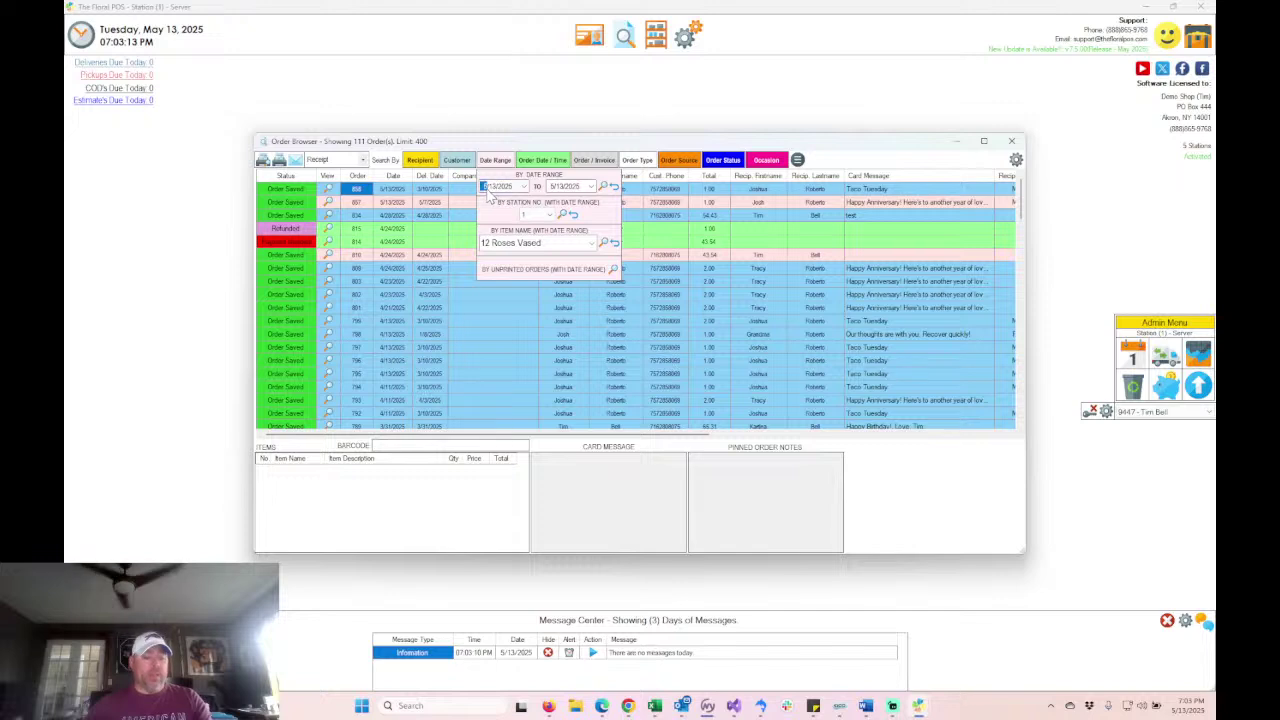
text(1)
click(552, 188)
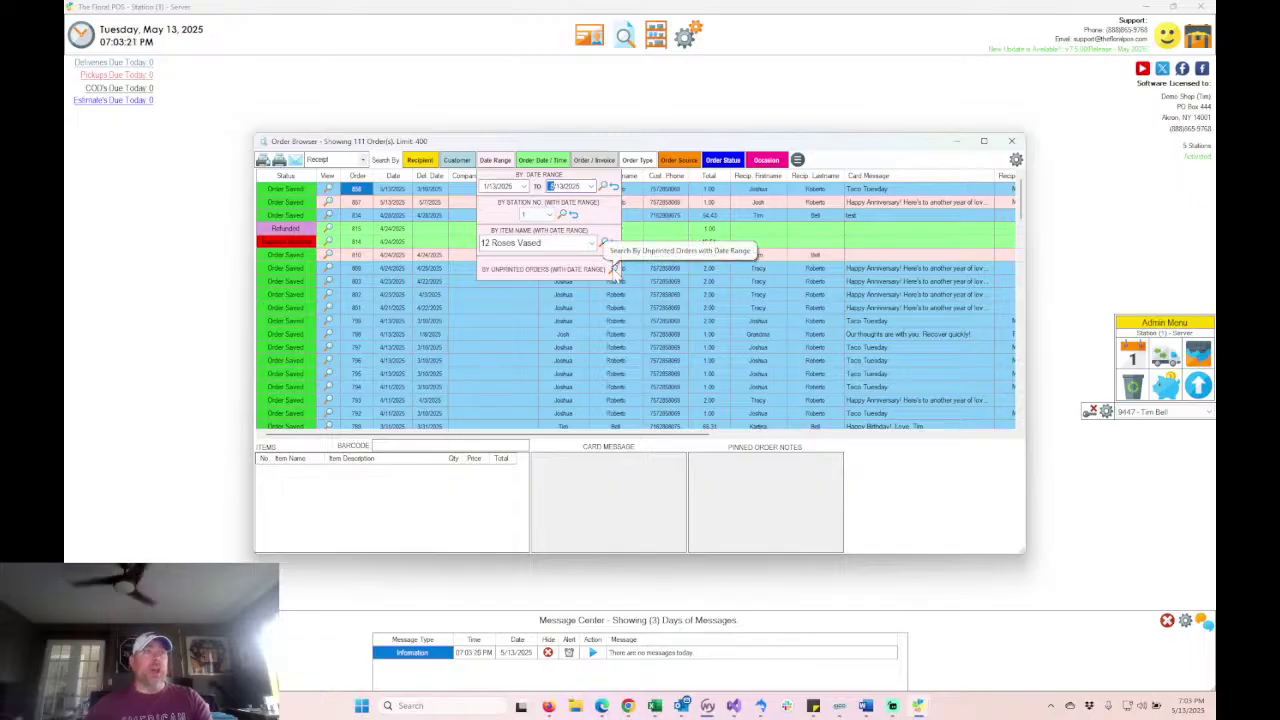
click(614, 270)
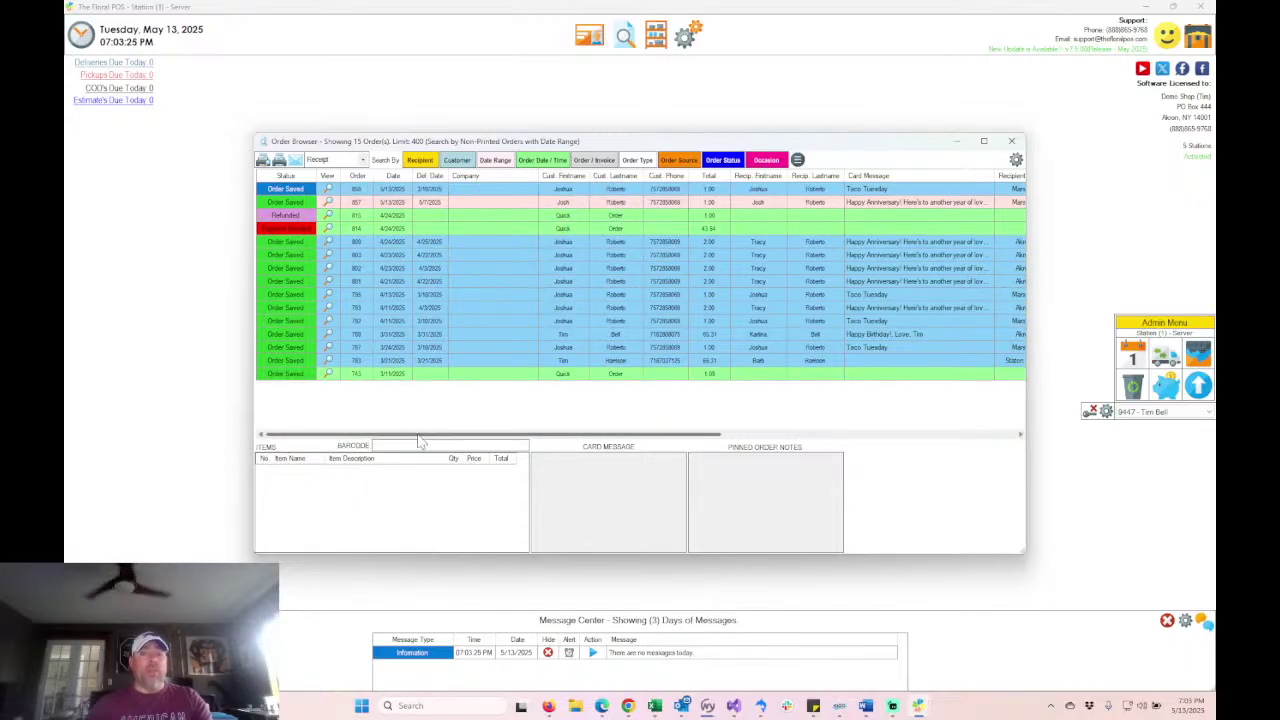
- Examine the receipt, combined and work ticket print counts of the listed orders, and view the details of two orders
drag(420, 436, 766, 441)
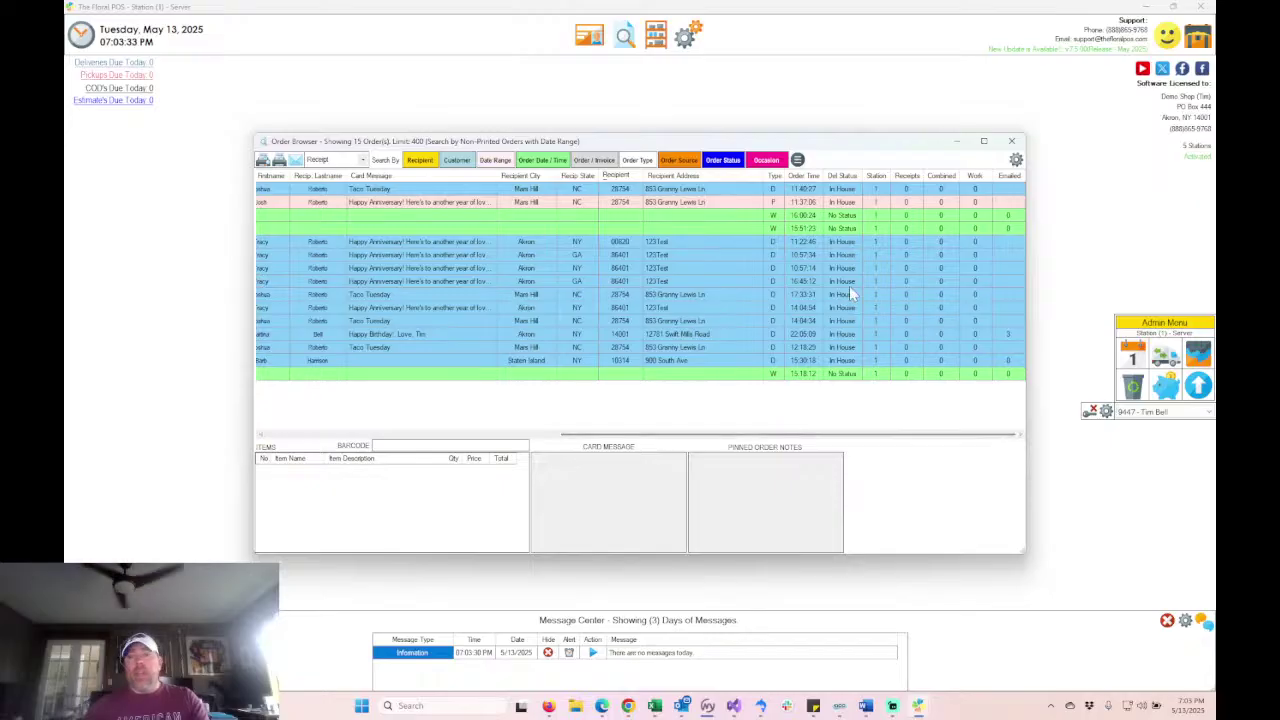
click(940, 215)
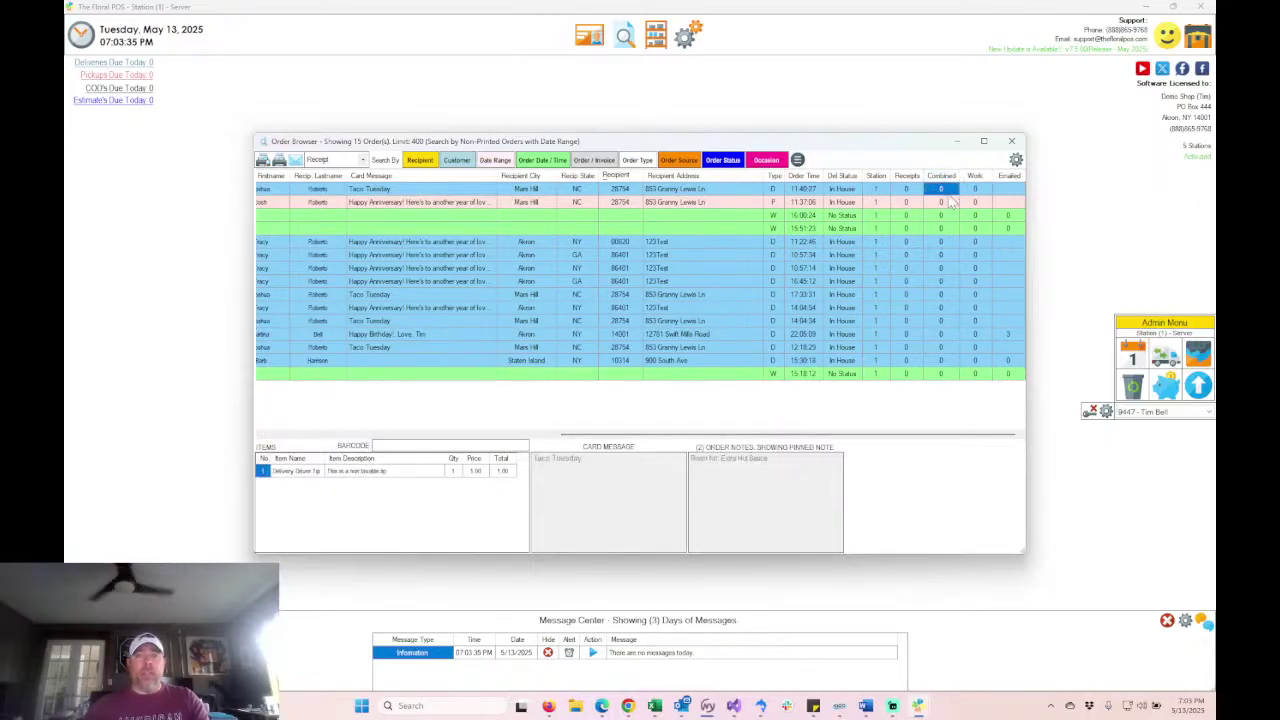
click(940, 241)
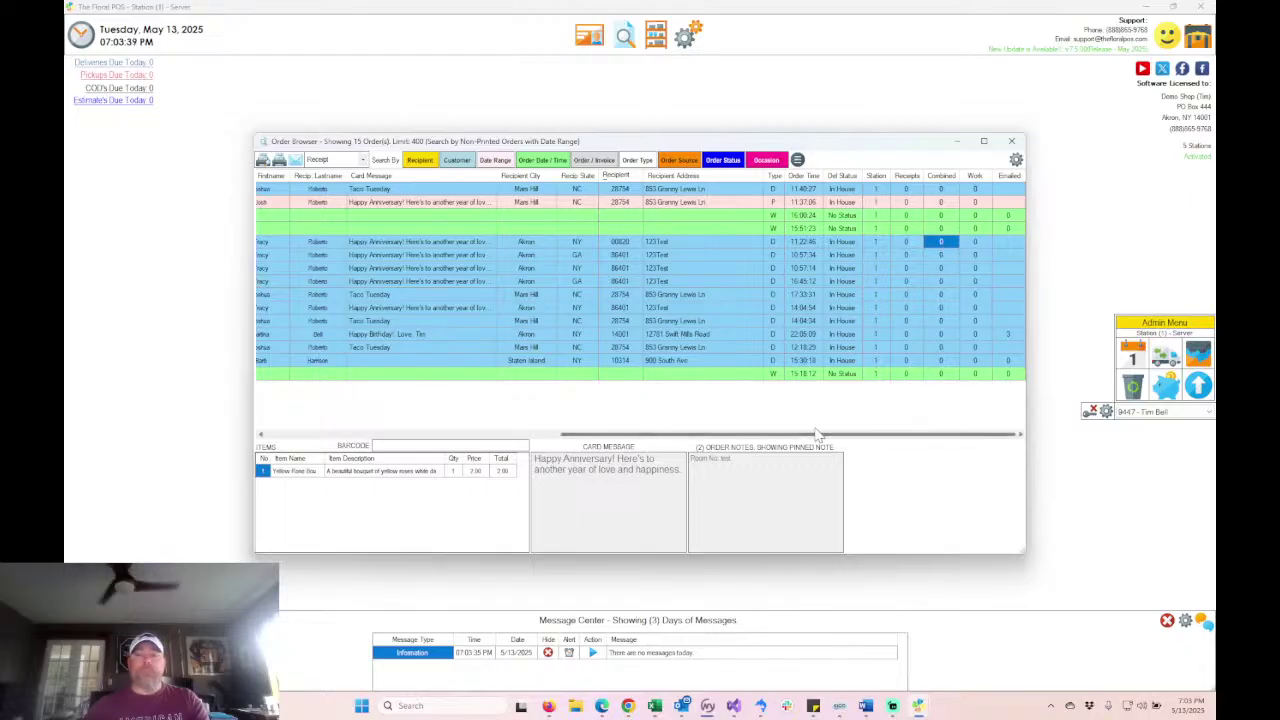
drag(820, 435, 509, 437)
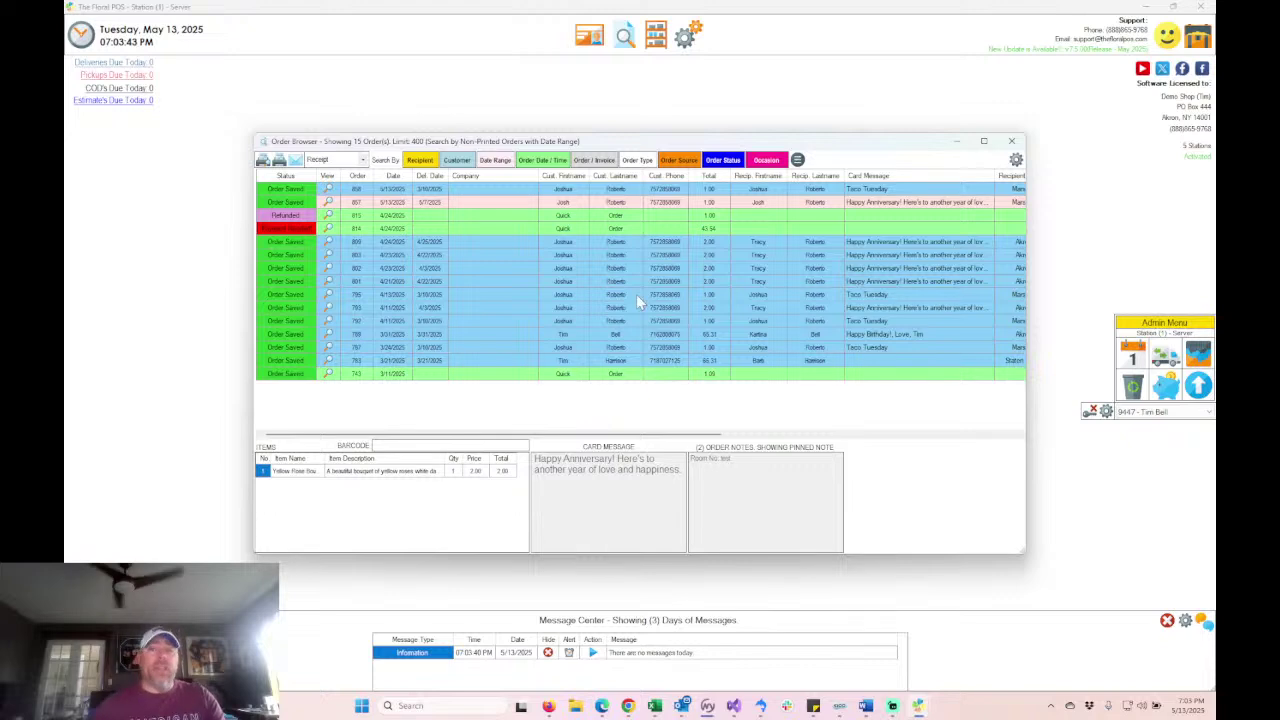
drag(671, 147, 673, 137)
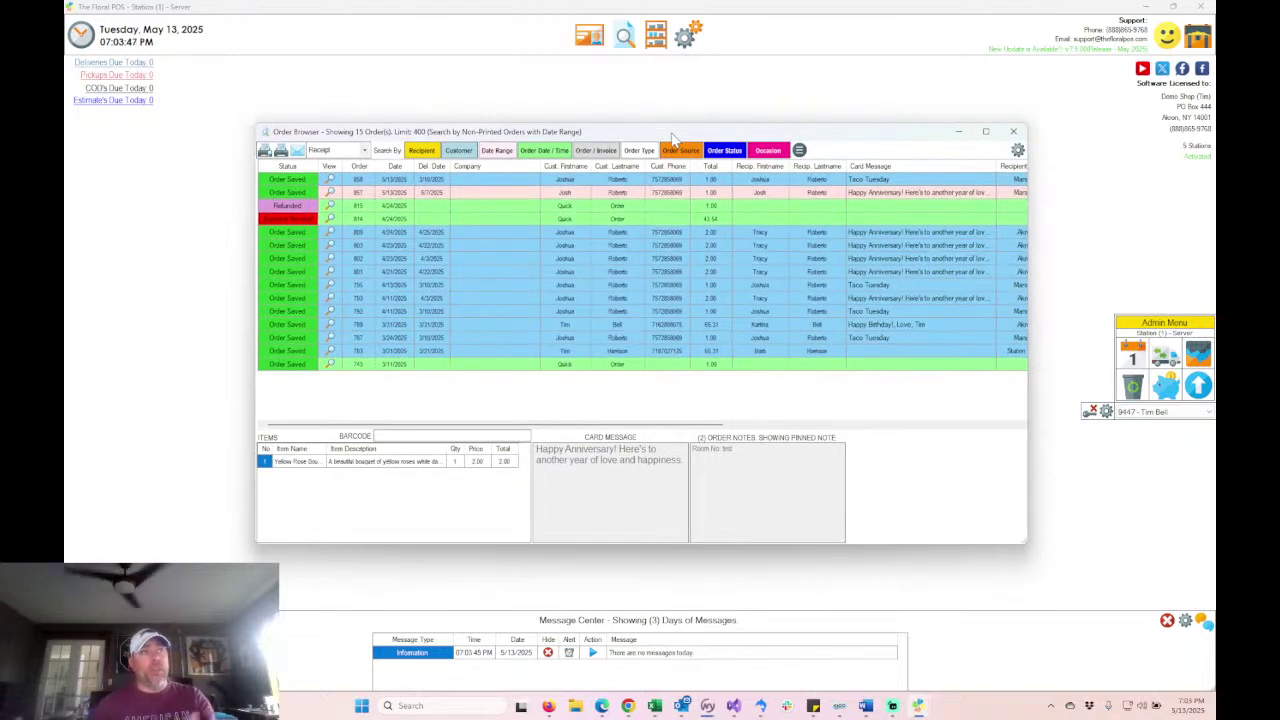
- View the print preview of the unprinted orders list at full size, then close the preview and the order browser
click(799, 151)
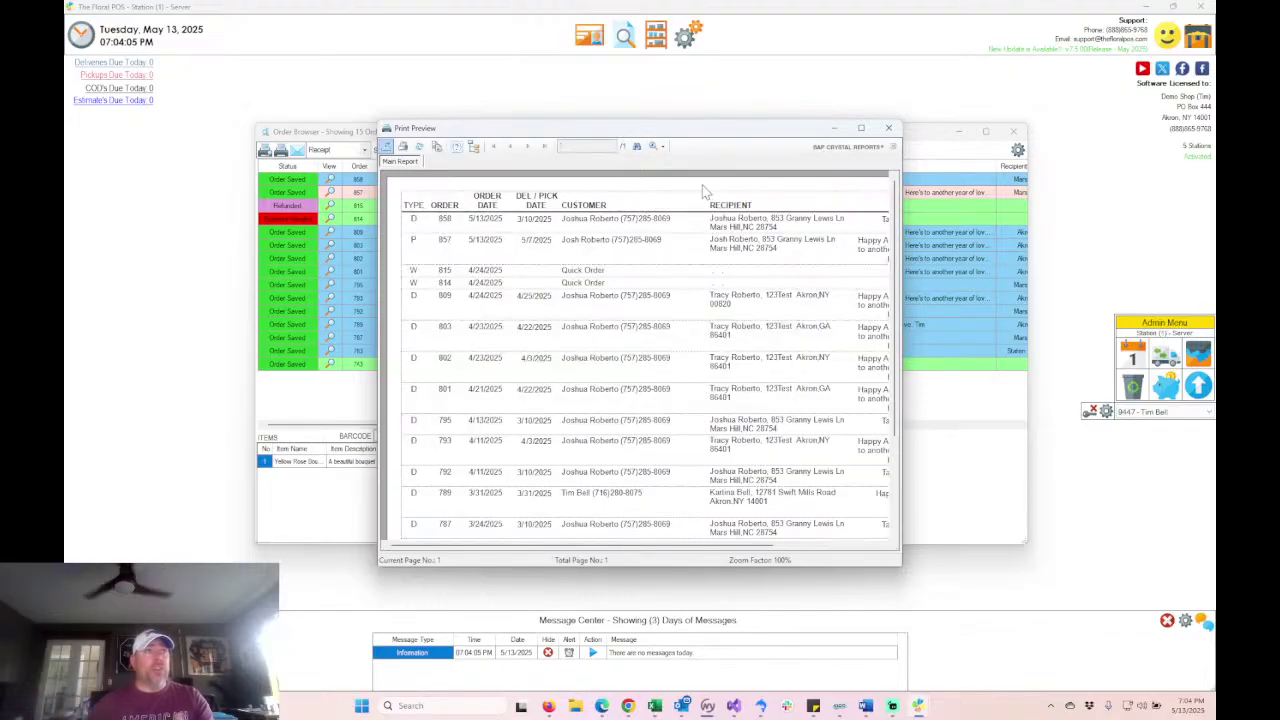
click(861, 128)
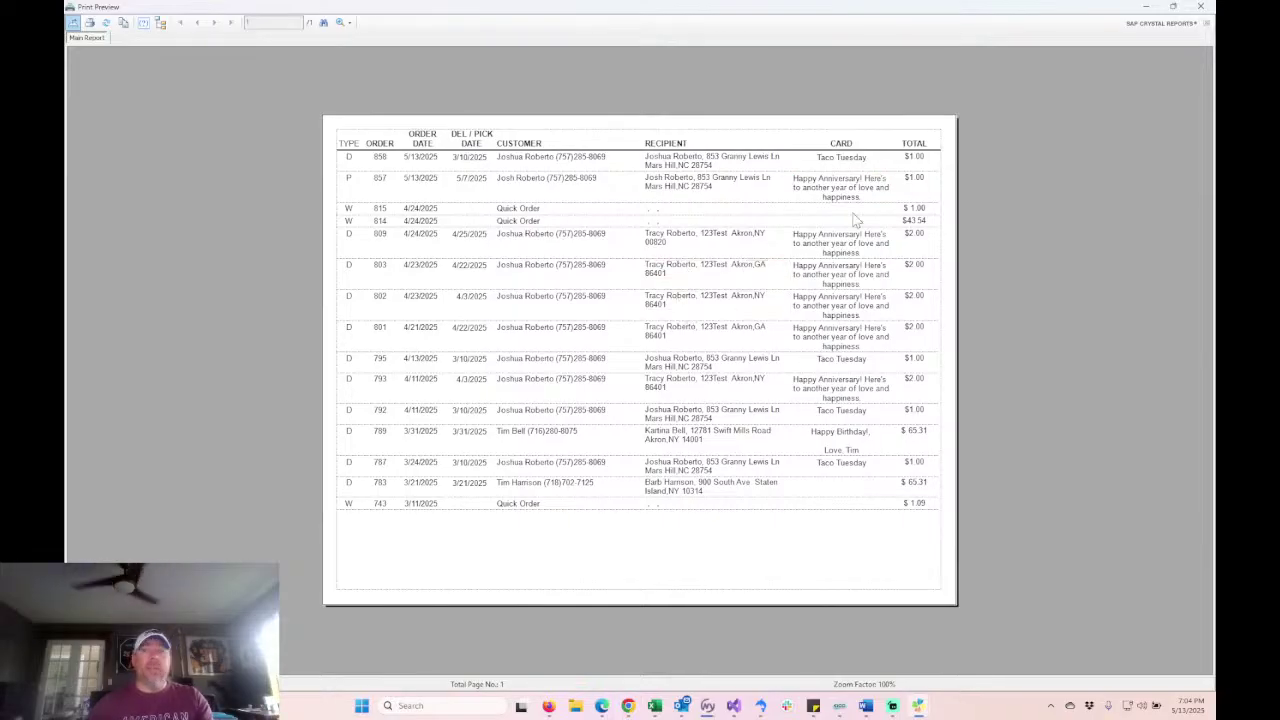
click(1200, 6)
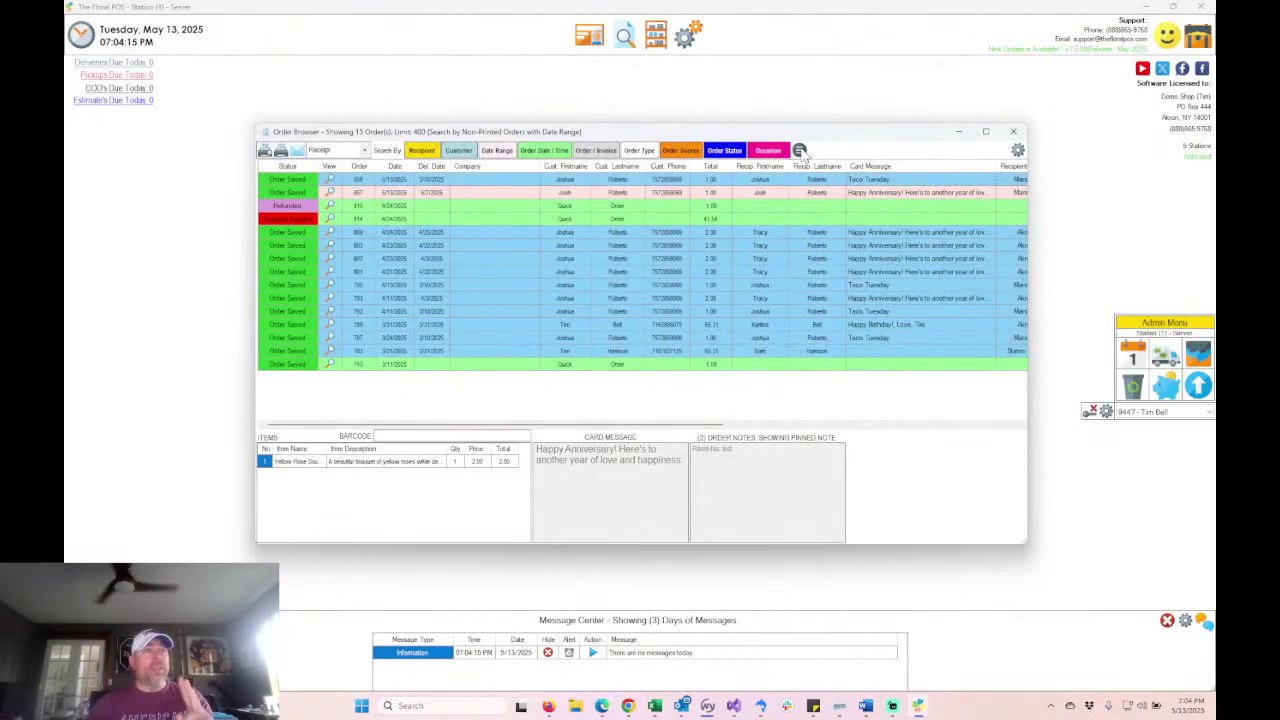
click(1013, 131)
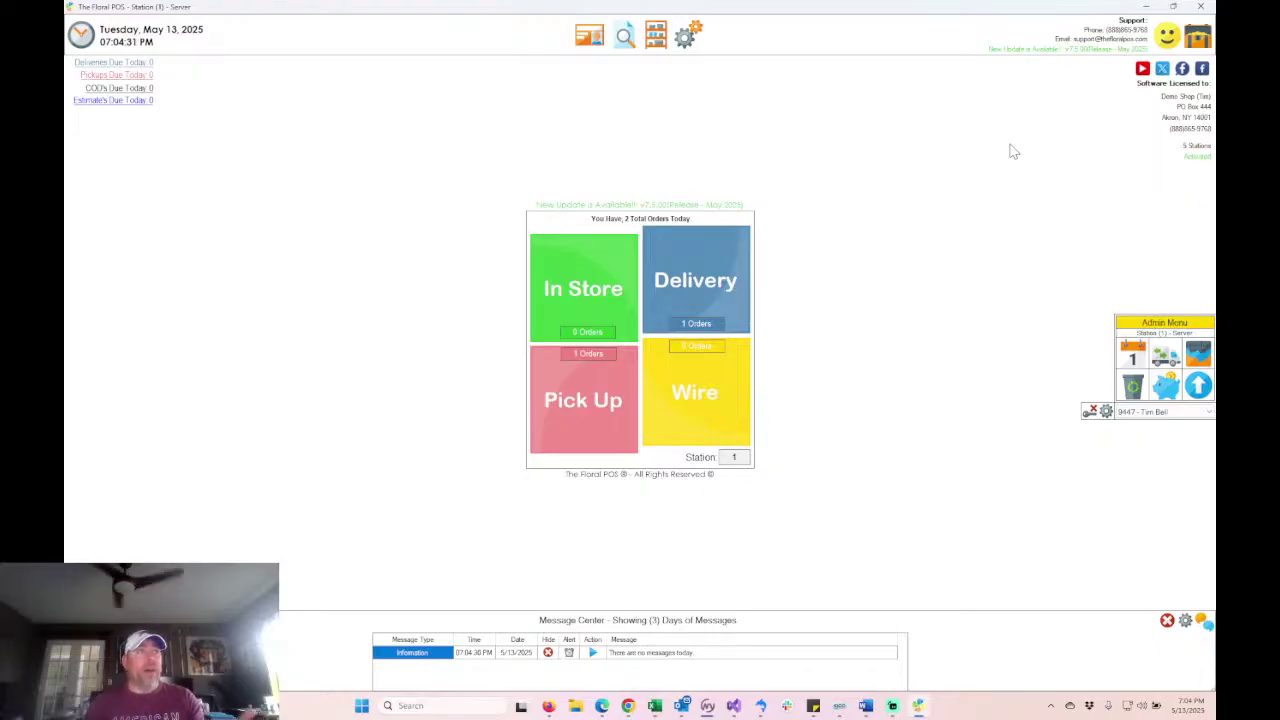
- Create a non-taxable inventory item with category Tip and name Tip, and close the item window
click(655, 38)
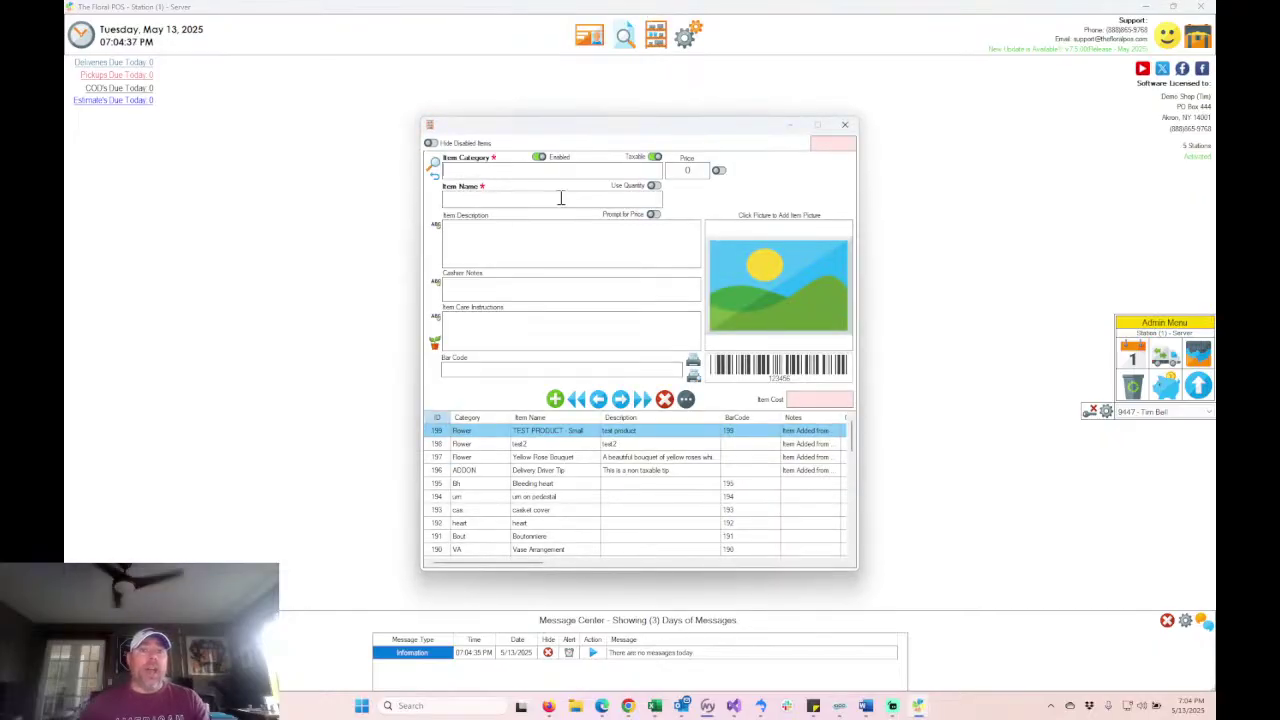
text(Tip)
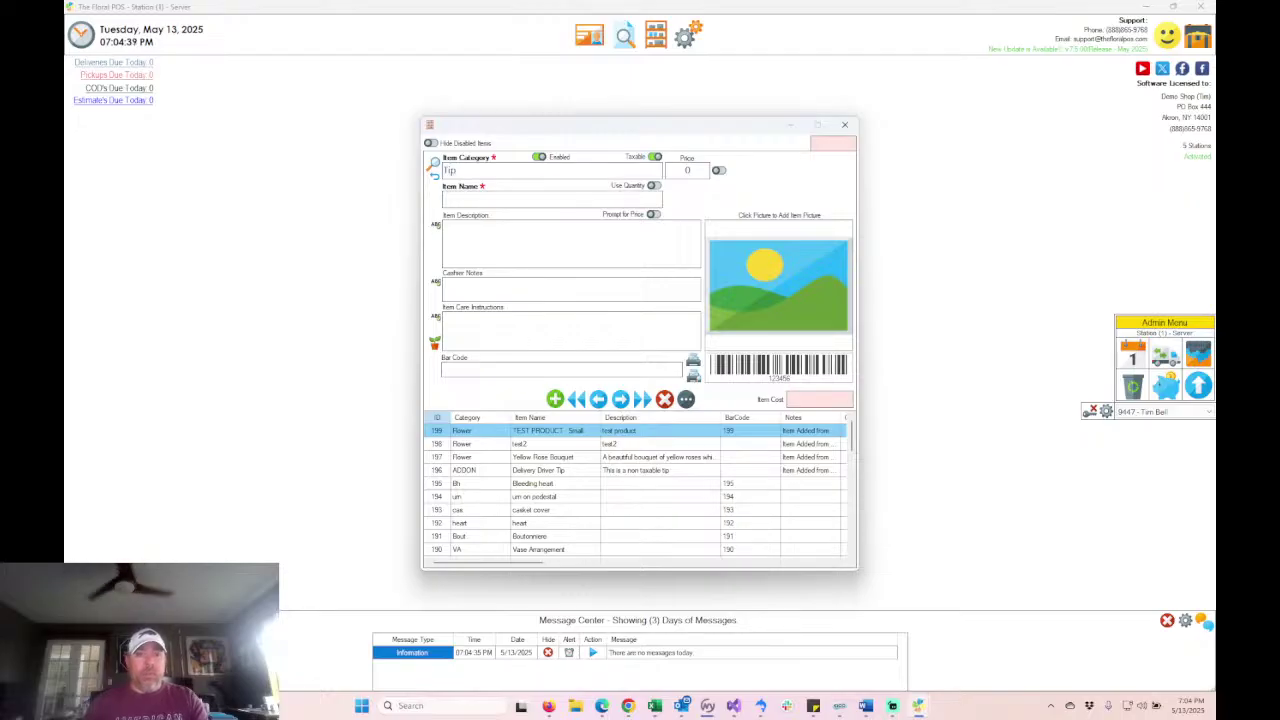
text(T)
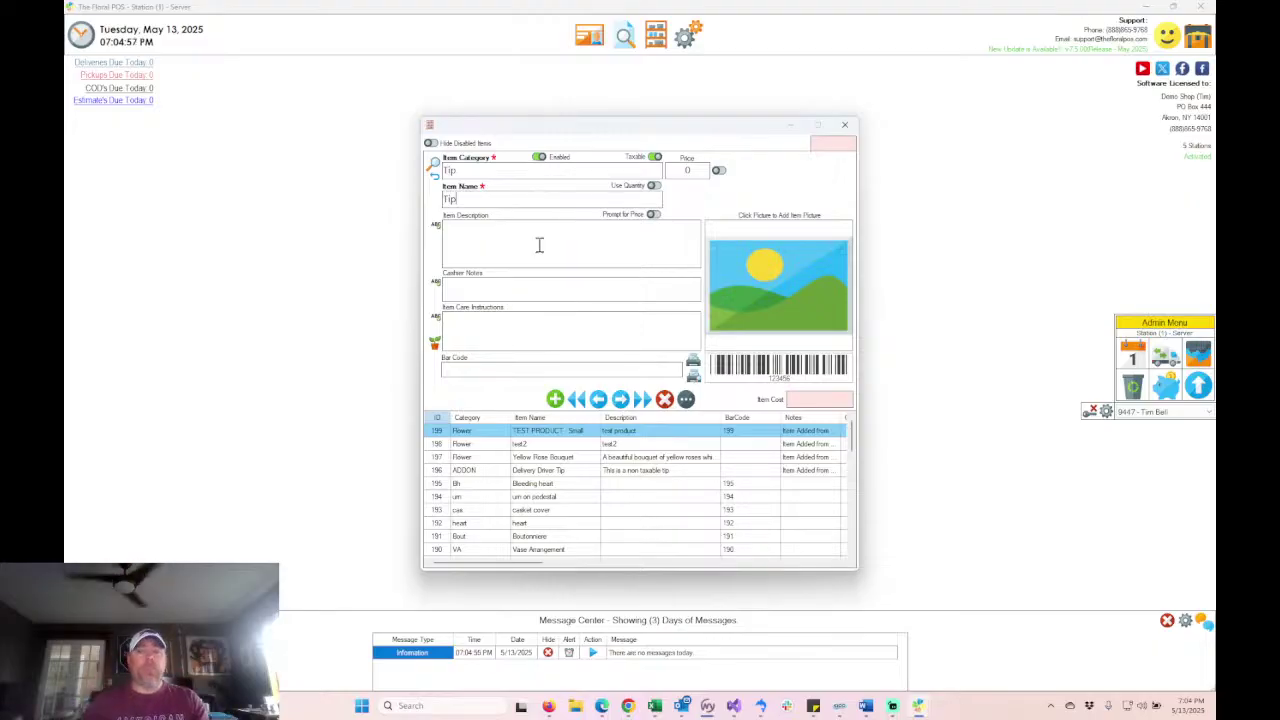
click(655, 158)
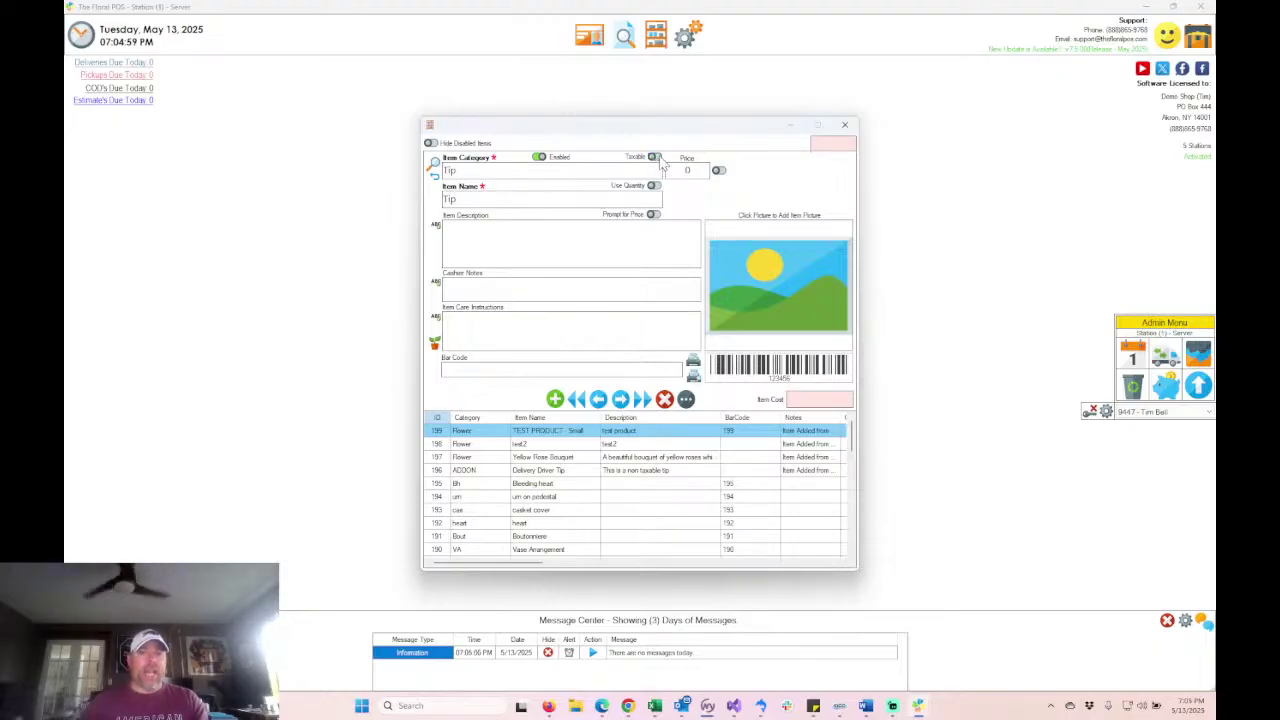
click(555, 398)
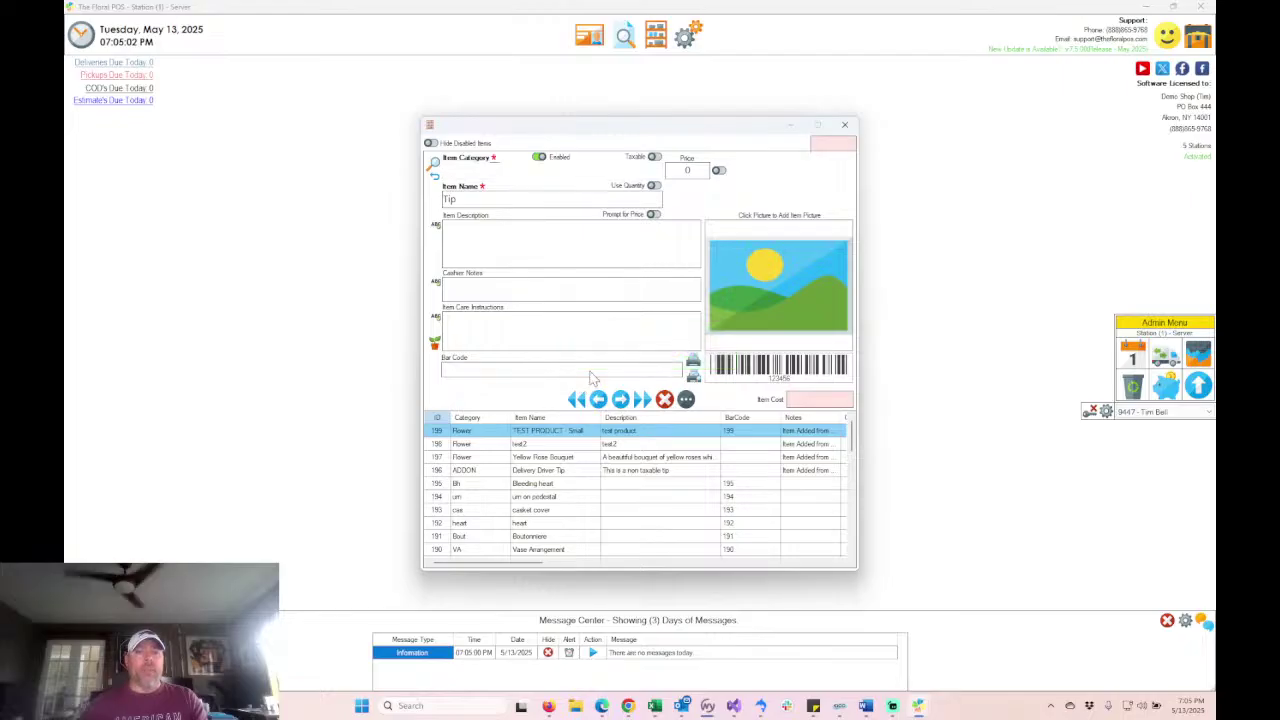
click(844, 124)
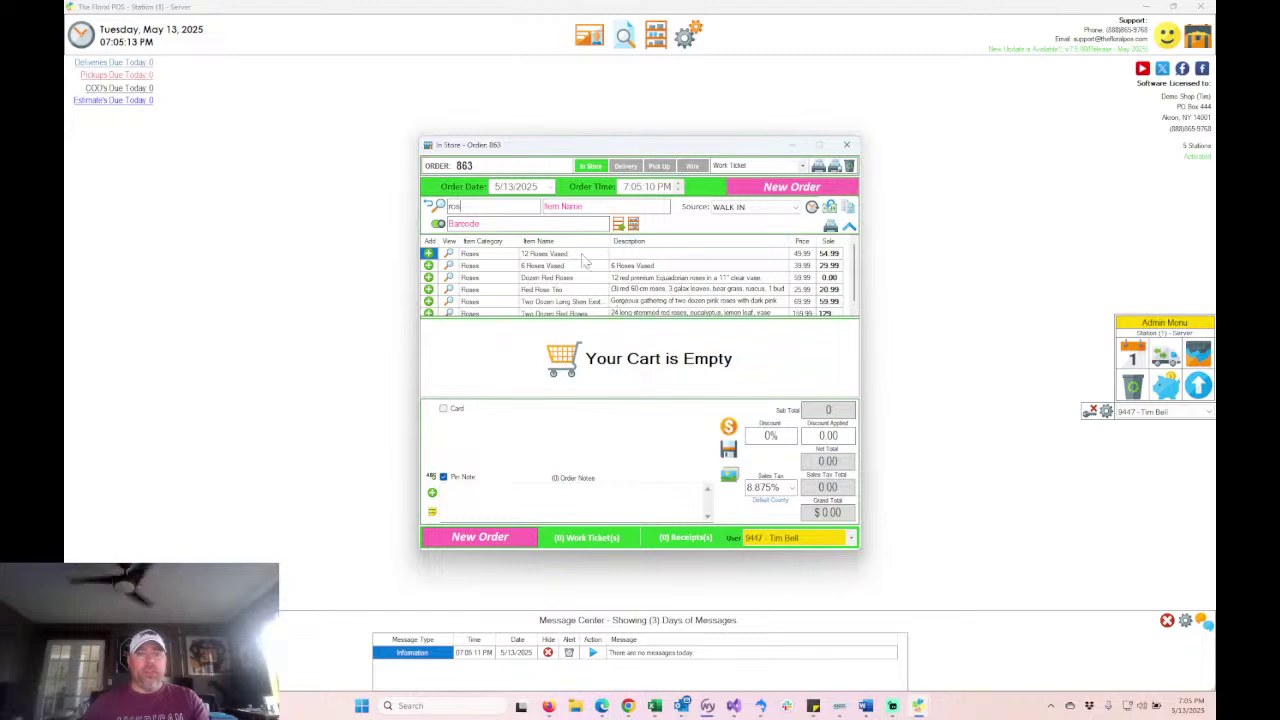
- Add 6 Roses Vased to the in-store order and bring up the tip amount choices with the Tip item
click(429, 265)
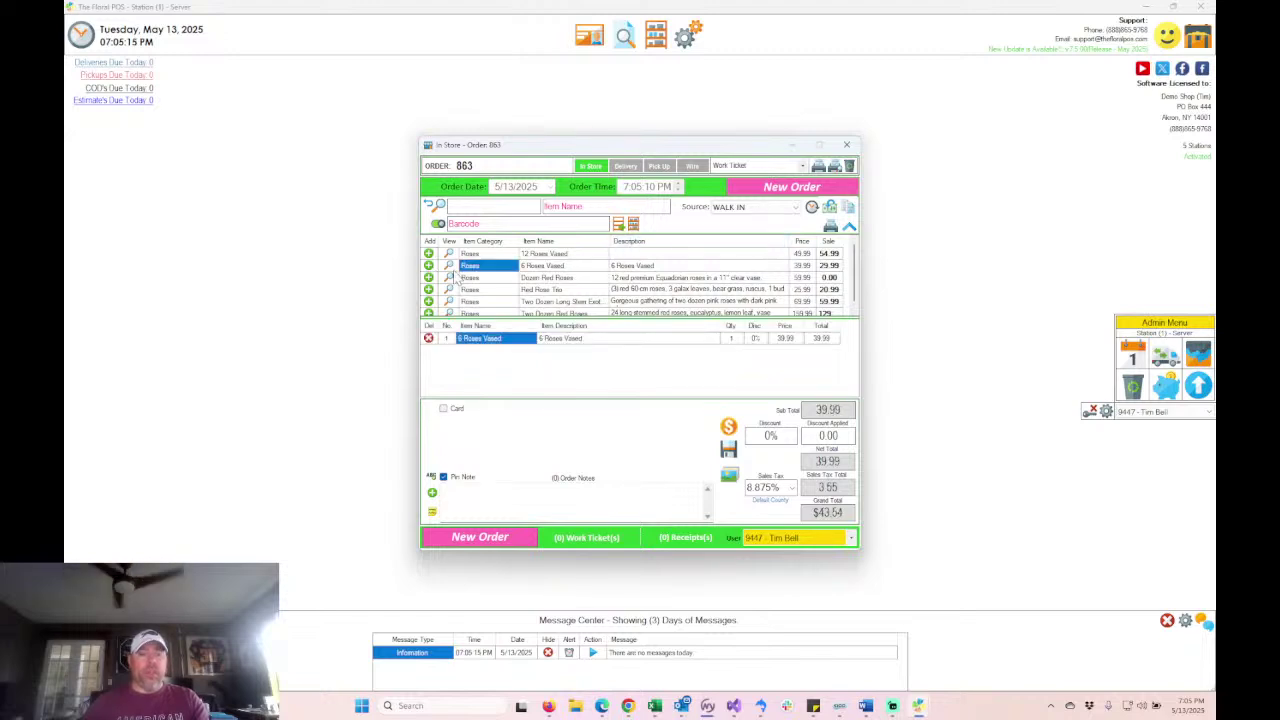
text(tip)
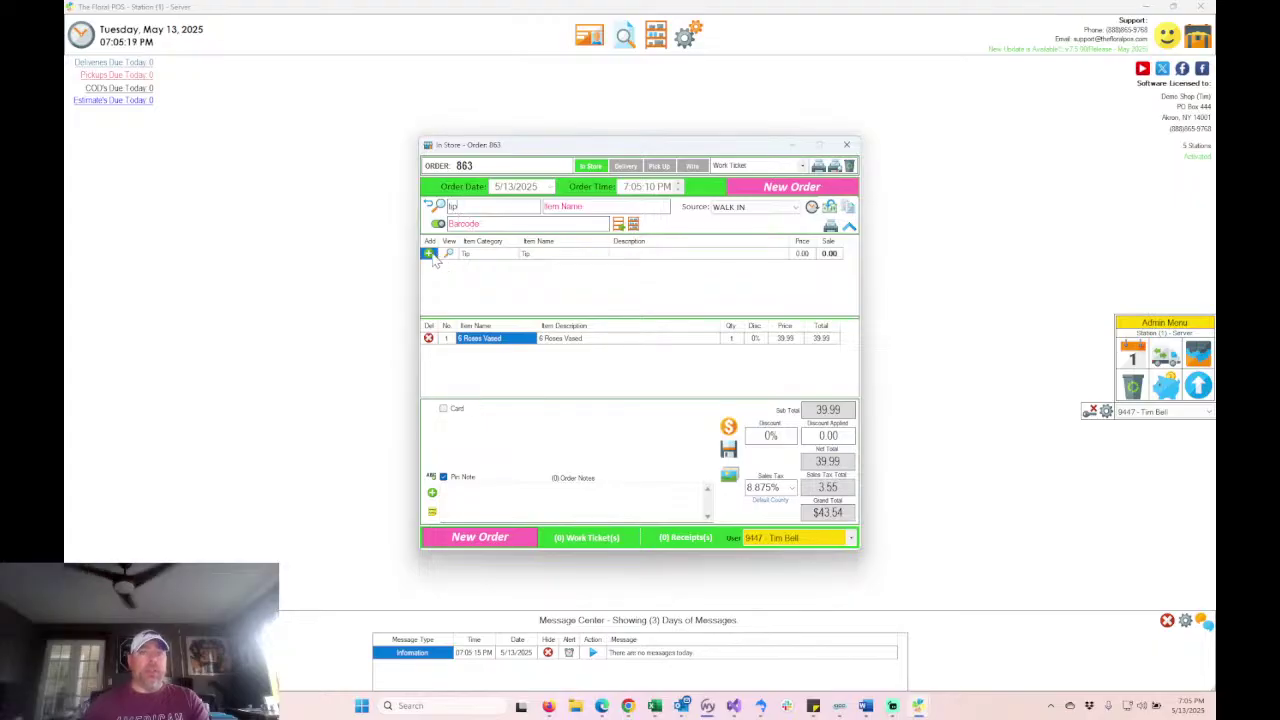
click(430, 256)
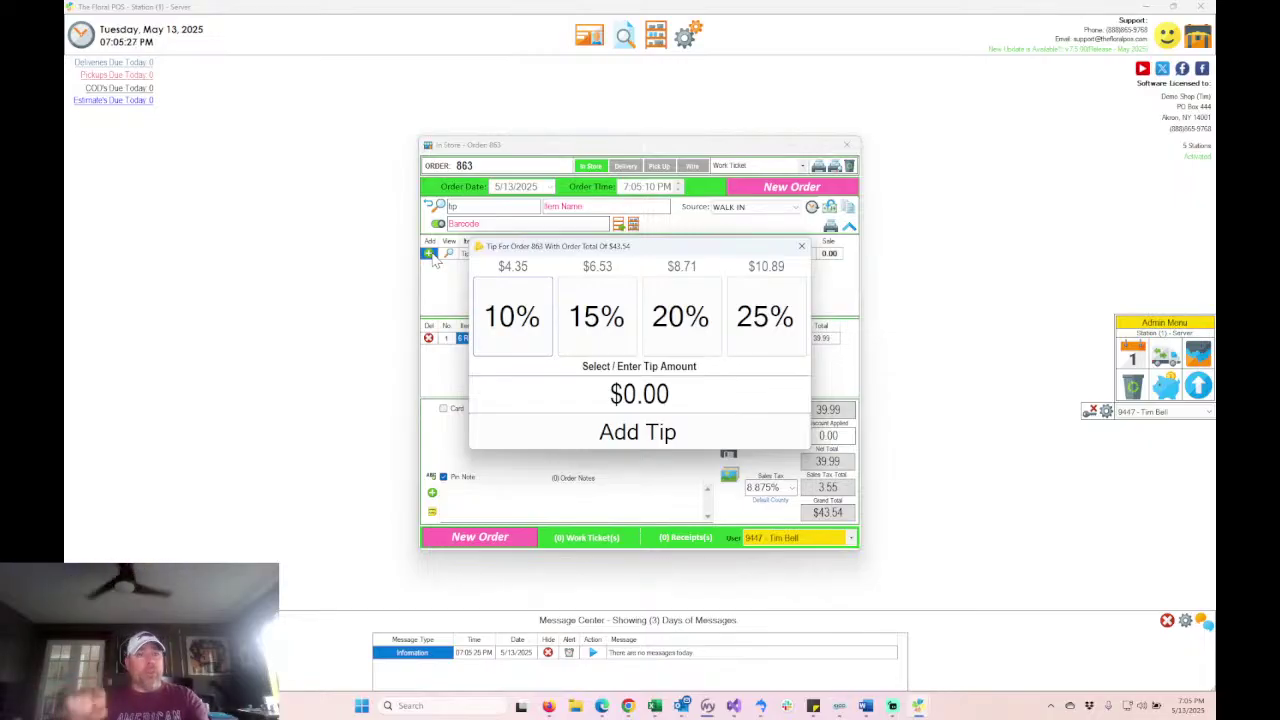
- Try the 20% and 25% tip presets and enter a custom tip amount of 5.00
click(668, 316)
click(745, 318)
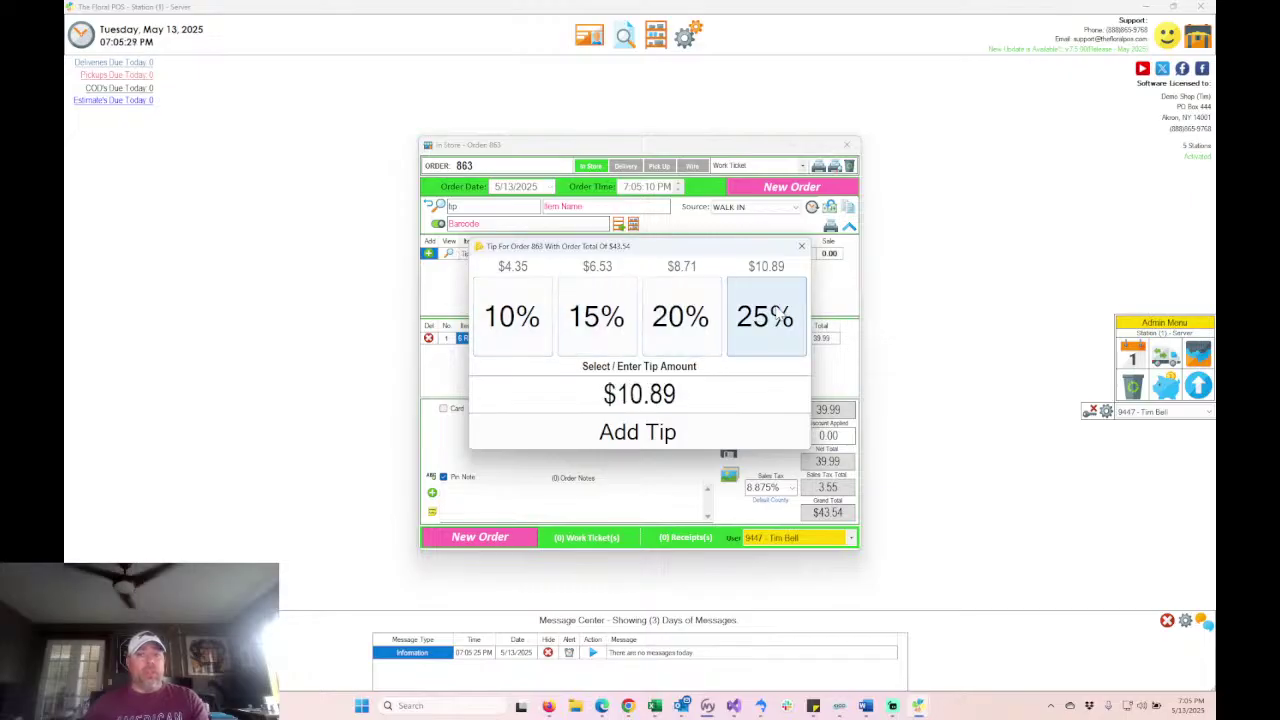
click(706, 320)
click(745, 318)
click(706, 320)
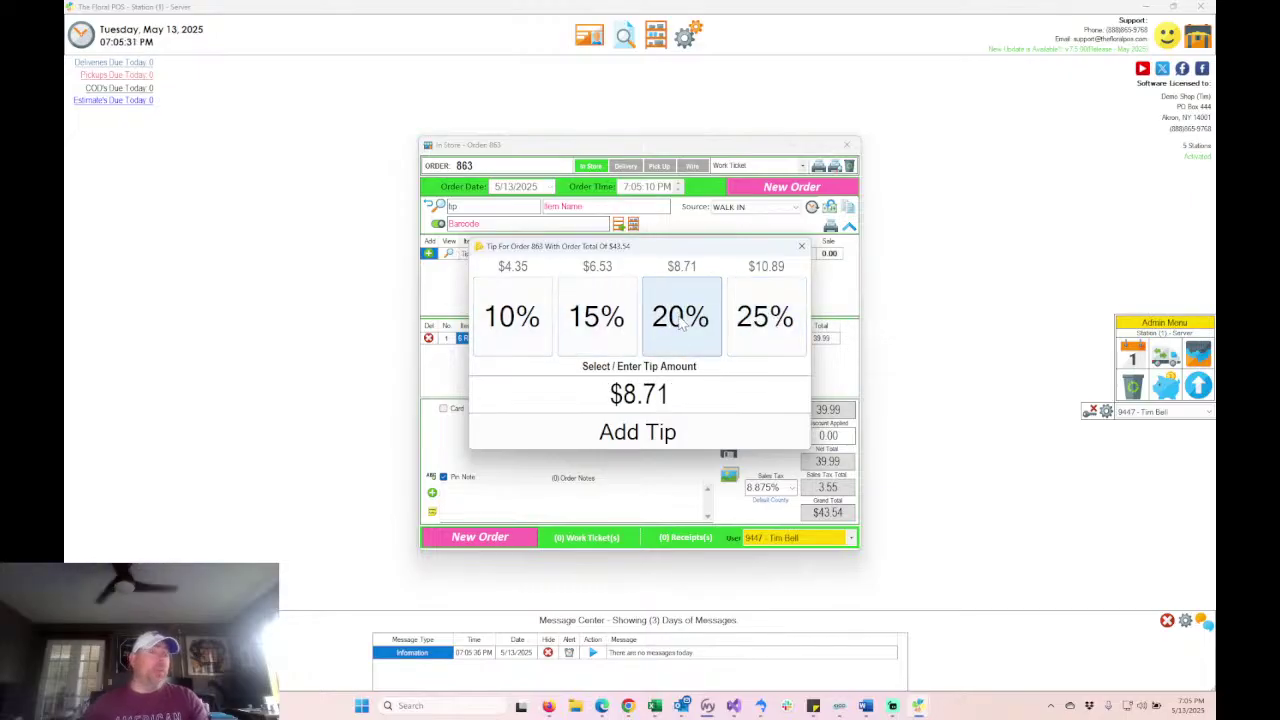
click(672, 392)
drag(672, 392, 503, 385)
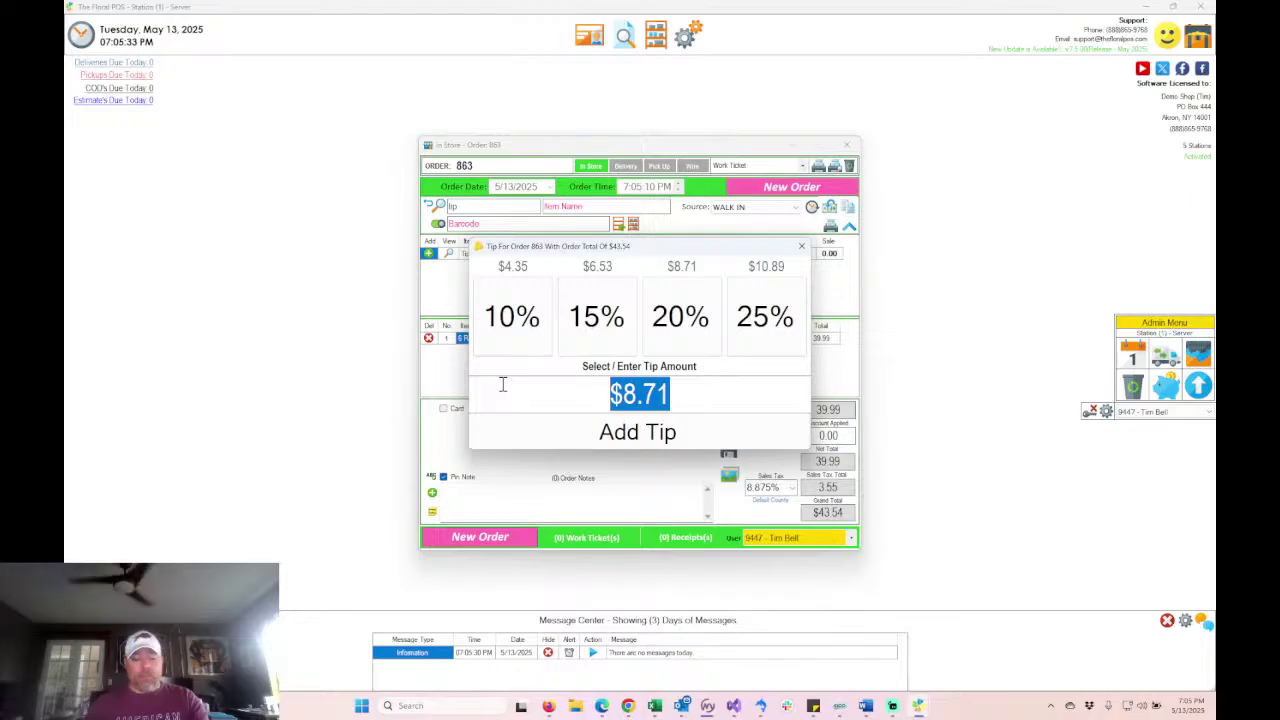
text(5.00)
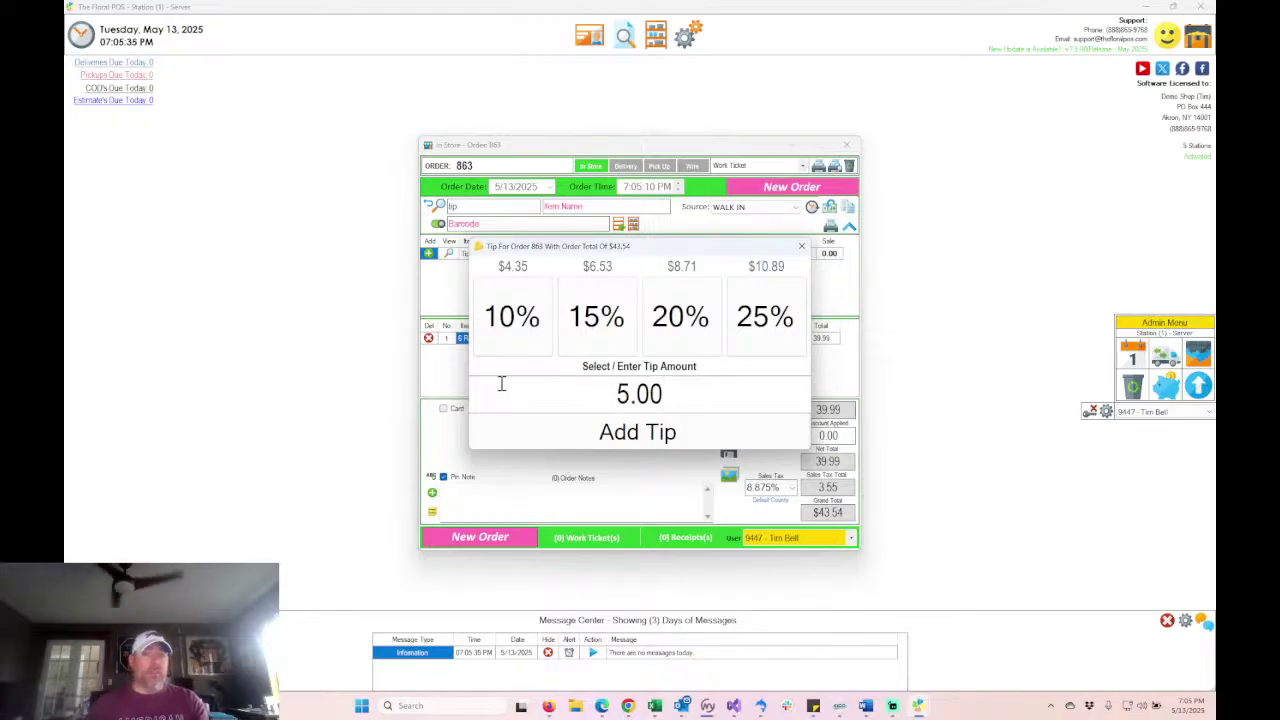
- Choose the 25% tip and add it to the order
click(683, 319)
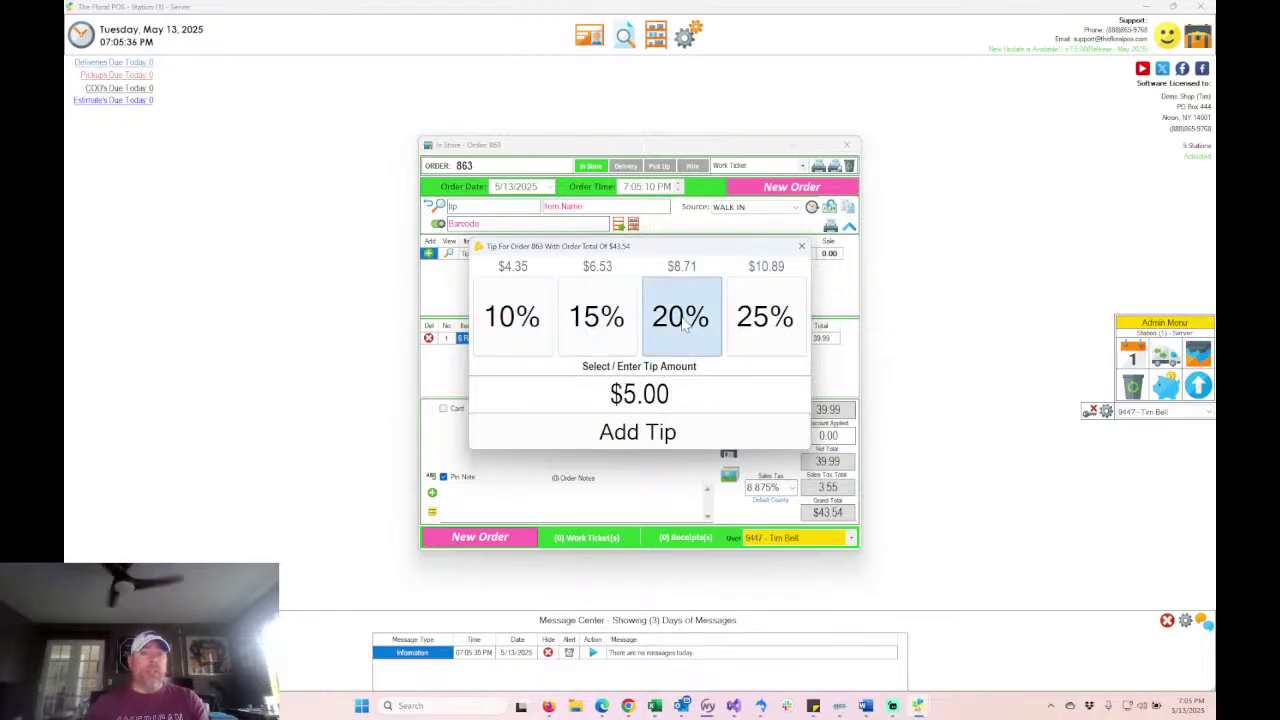
click(765, 318)
click(640, 432)
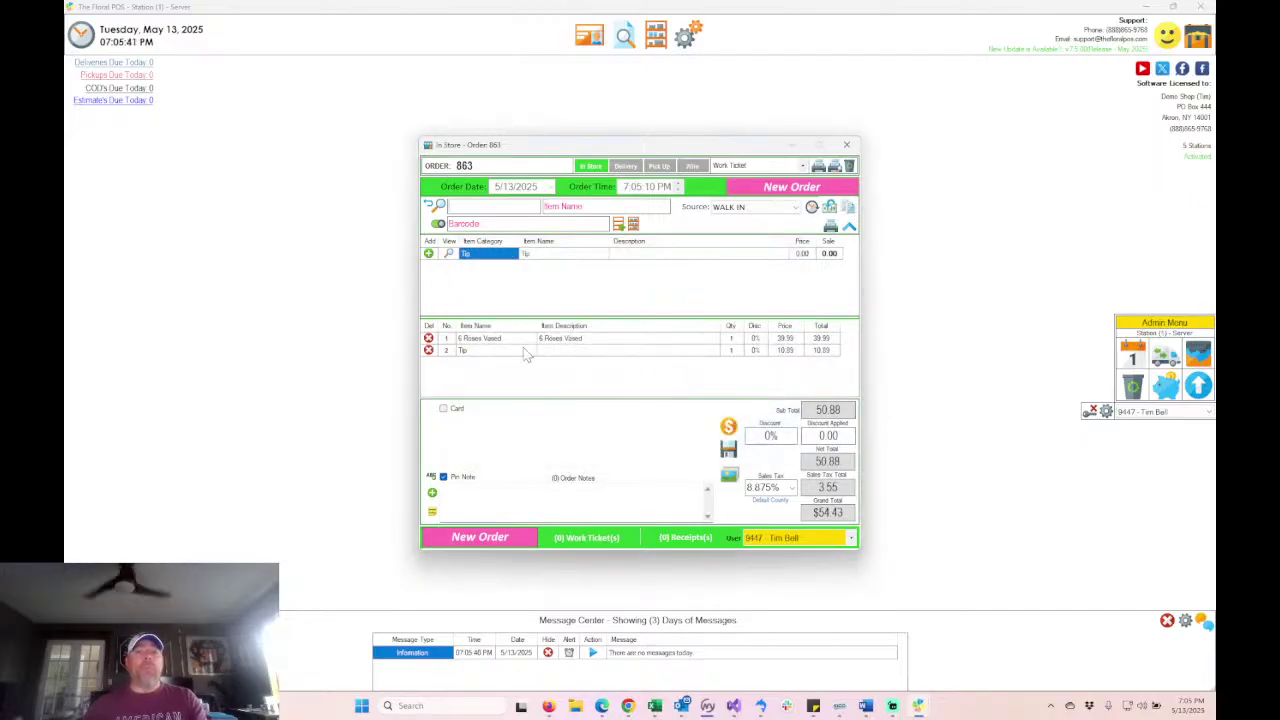
- Remove the tip and the roses from the cart, try adding a tip to the empty cart, and decline to continue
click(428, 350)
click(428, 338)
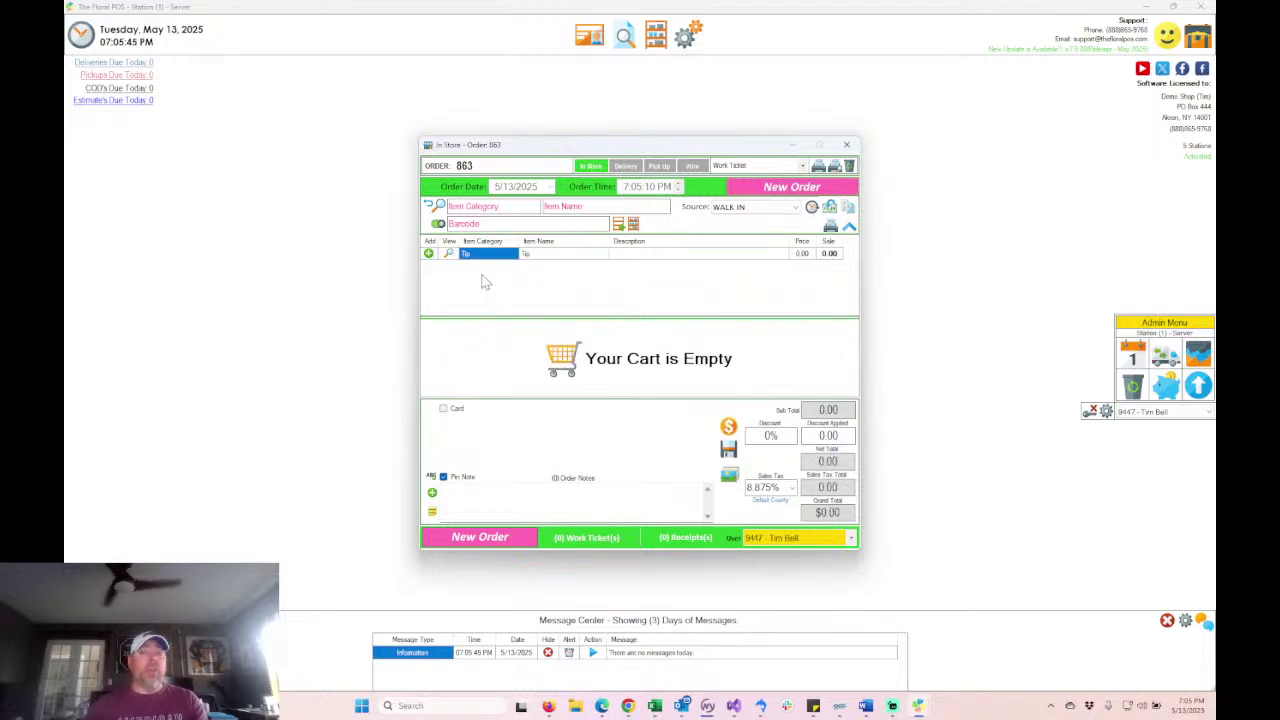
click(429, 254)
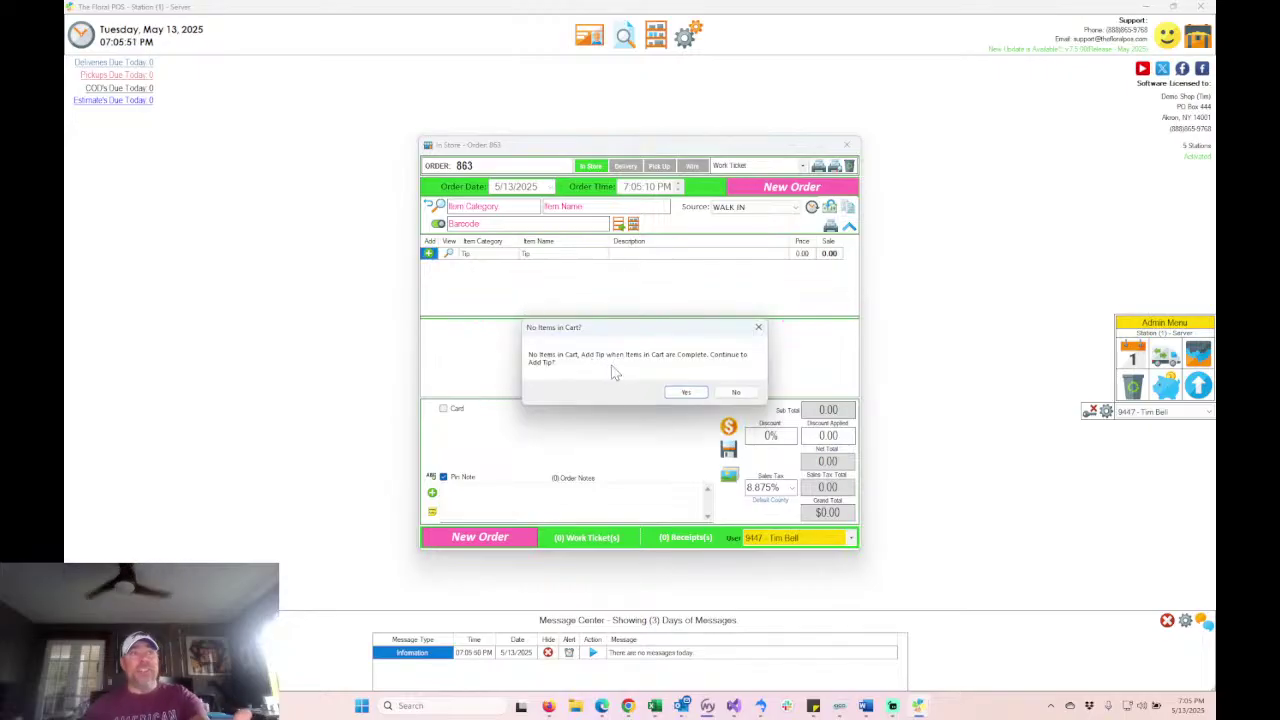
click(733, 392)
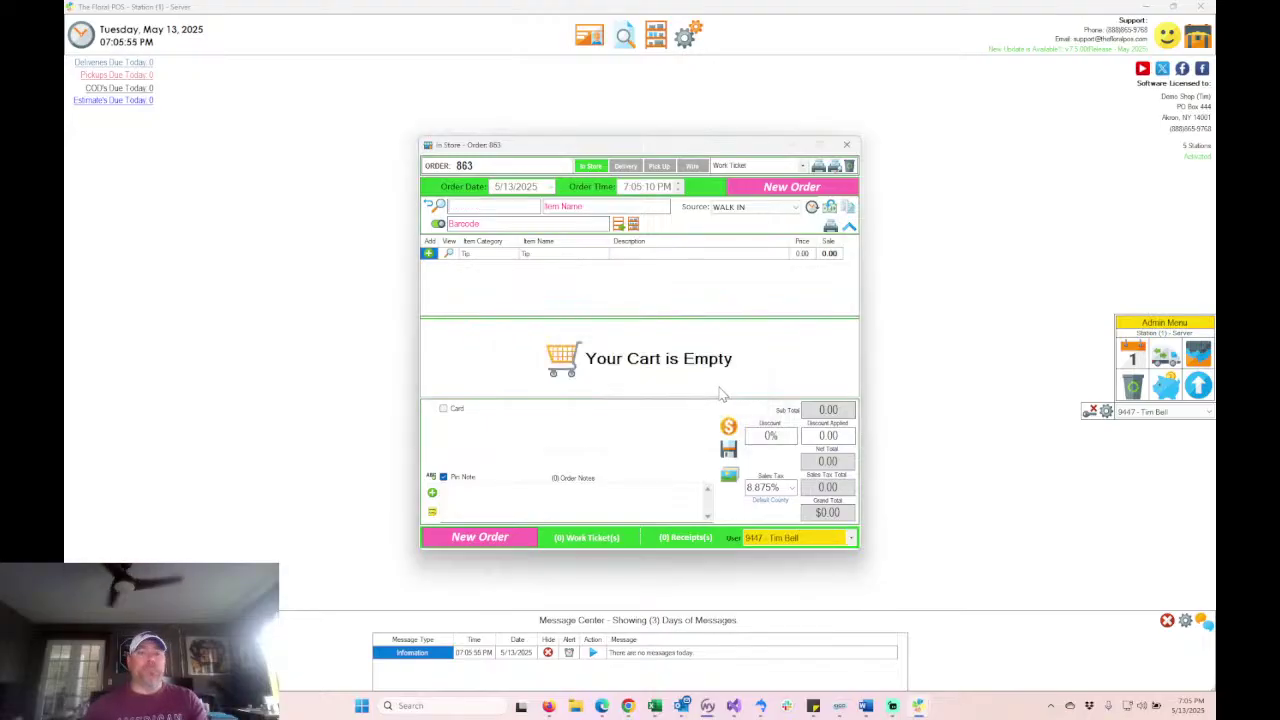
- Find the roses items by category and add 6 Roses Vased to the empty cart
text(ros)
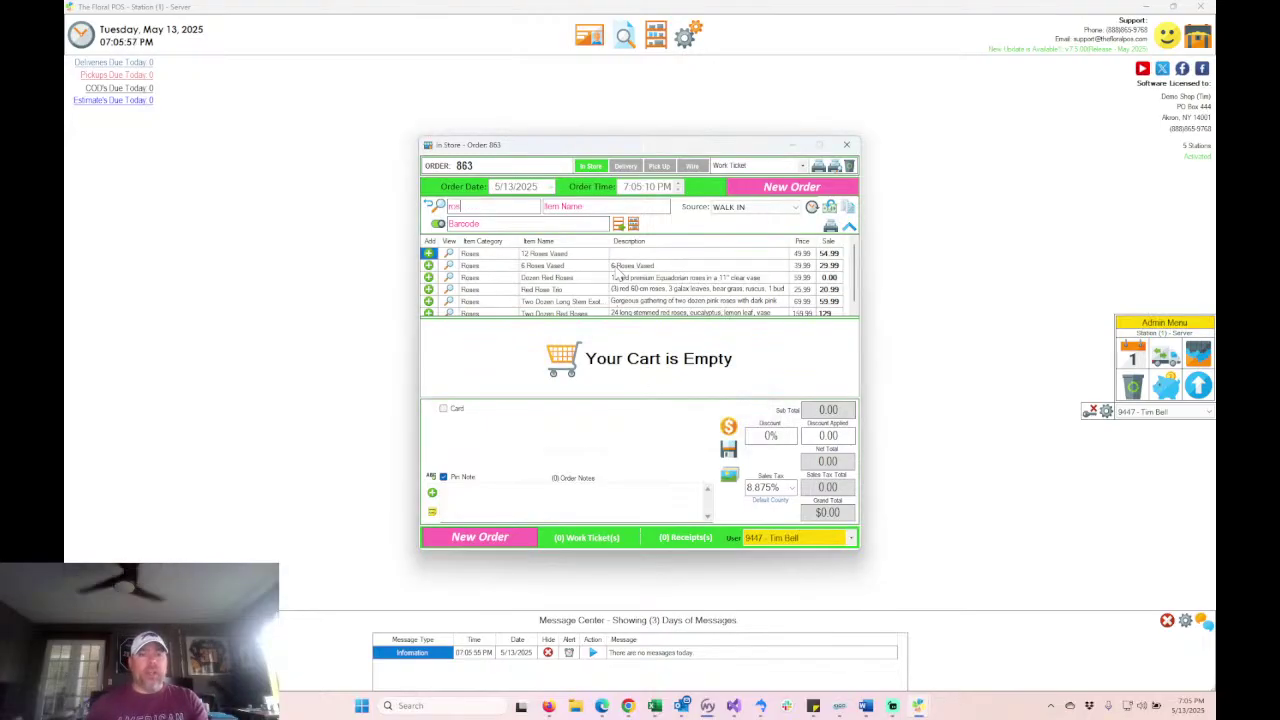
click(428, 265)
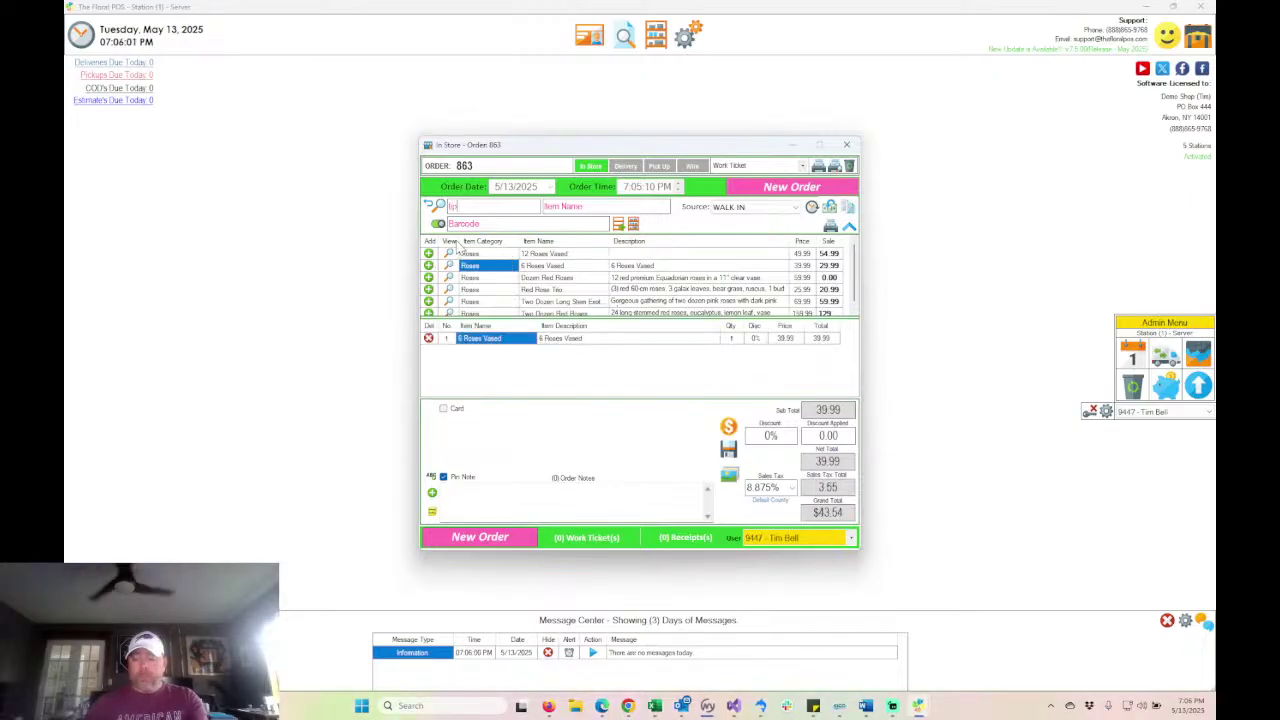
- Add a tip item at 15% to the order holding only the 6 Roses Vased
click(428, 253)
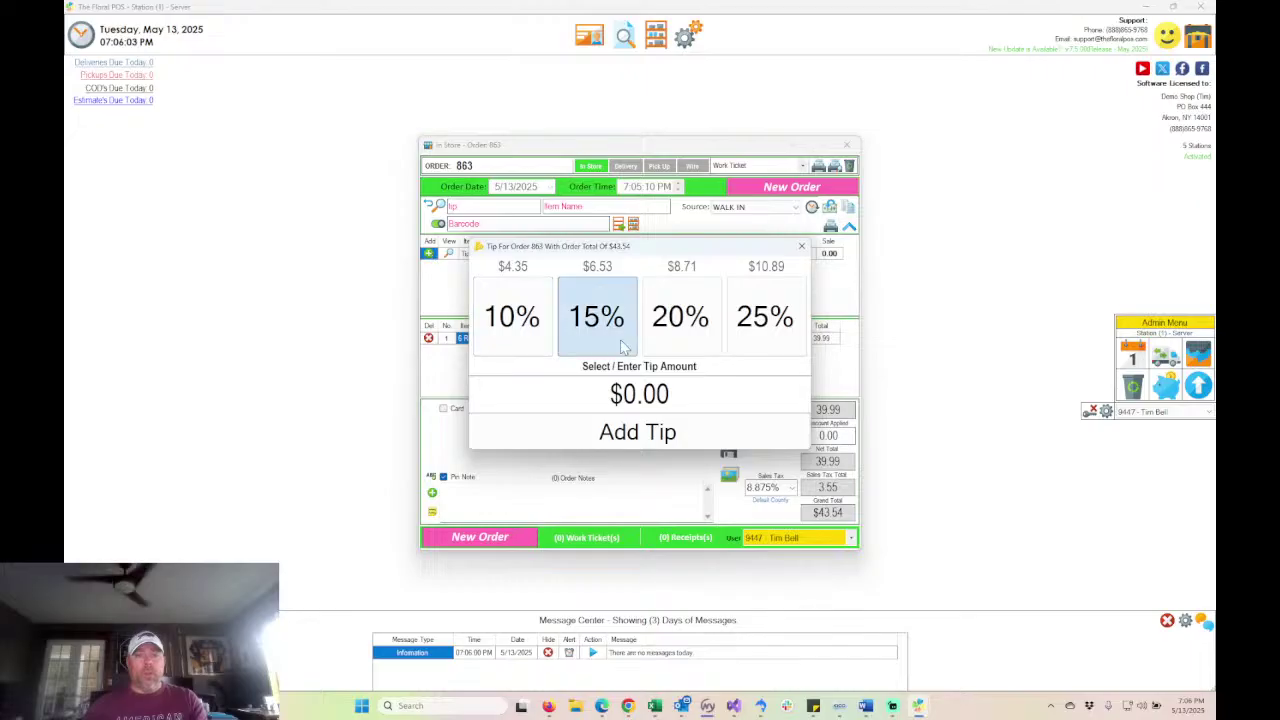
click(594, 314)
click(638, 431)
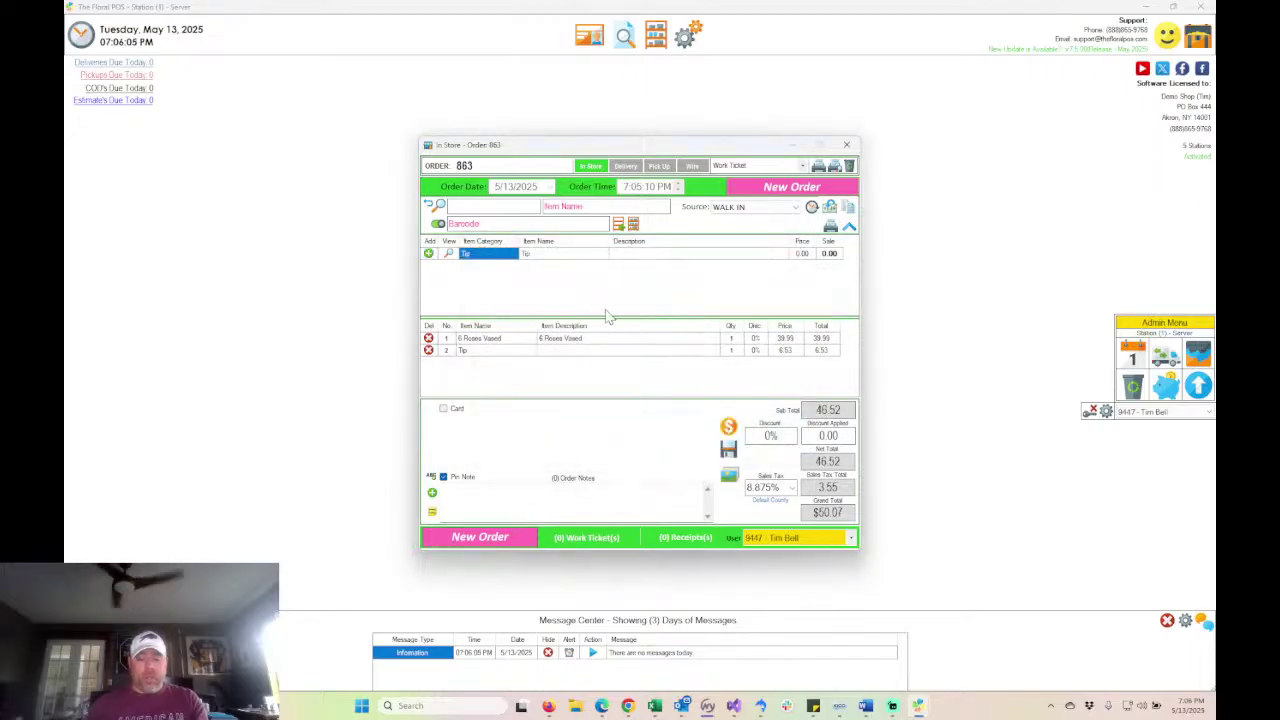
- Find the plush item, add the Plush Bear - Medium to the order, and delete the existing tip line
text(plush)
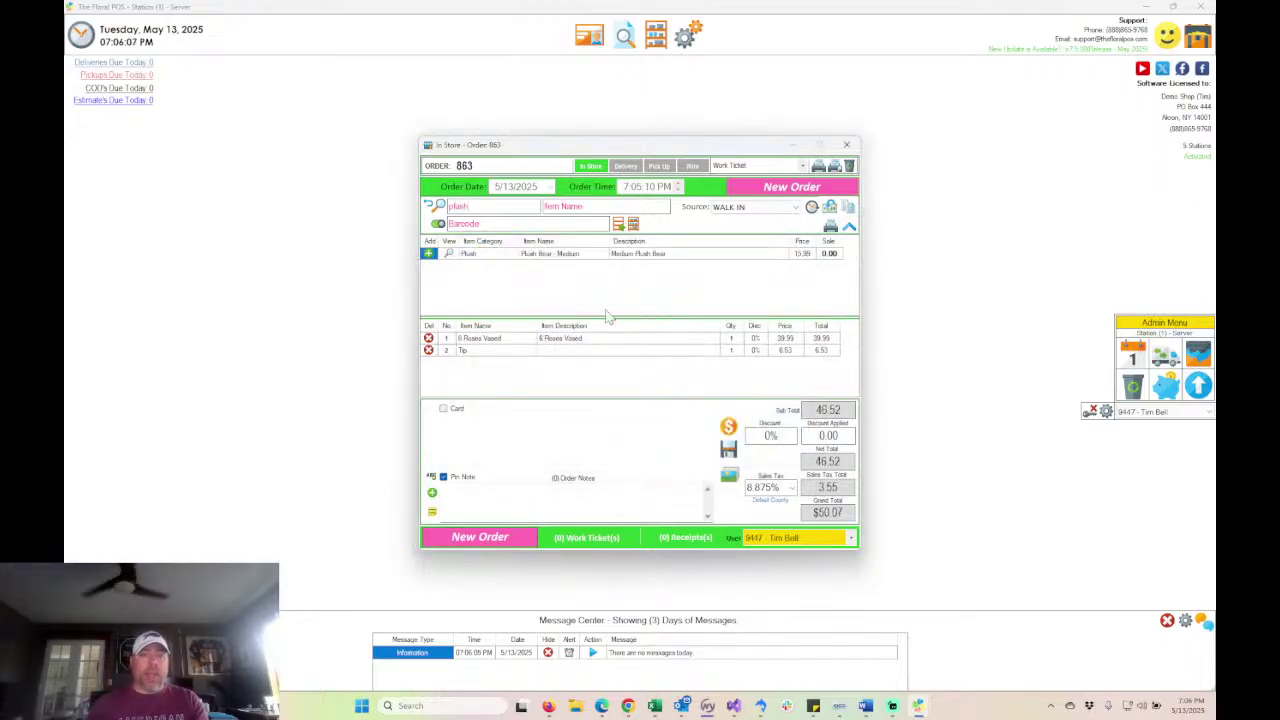
click(428, 253)
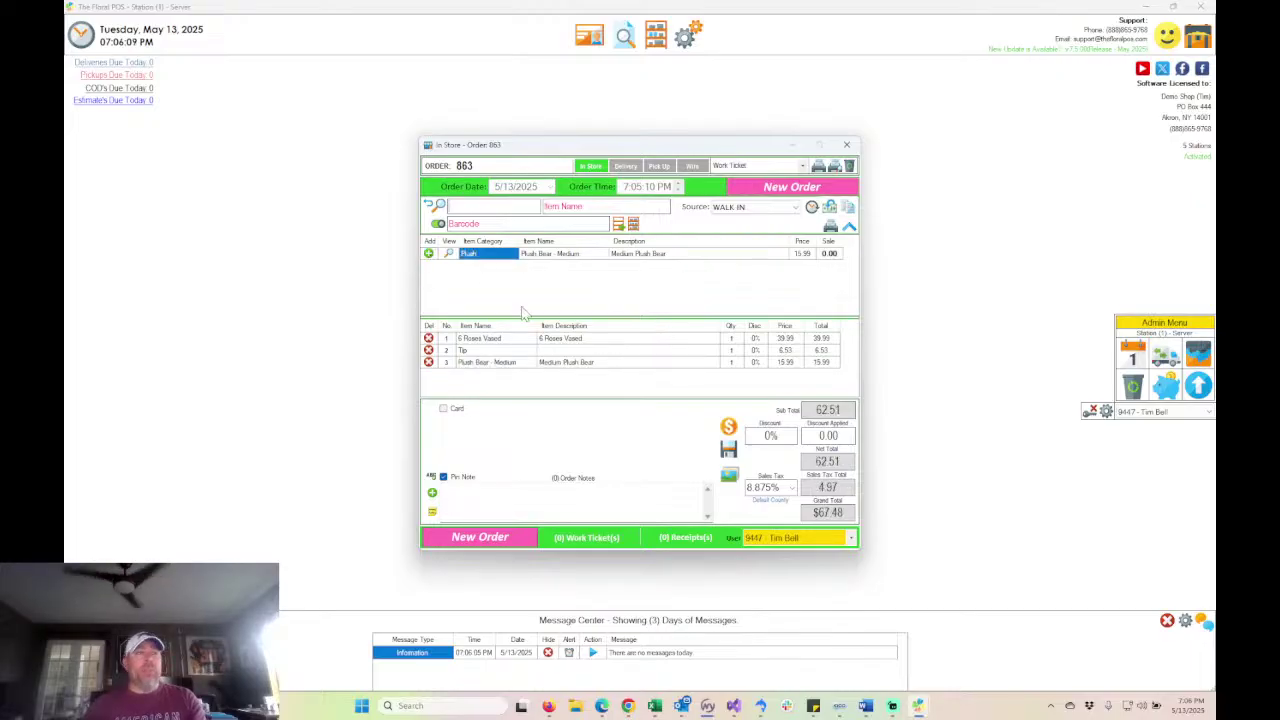
click(428, 350)
- Add a new 15% tip based on the roses and plush bear total, and close the order window
click(475, 207)
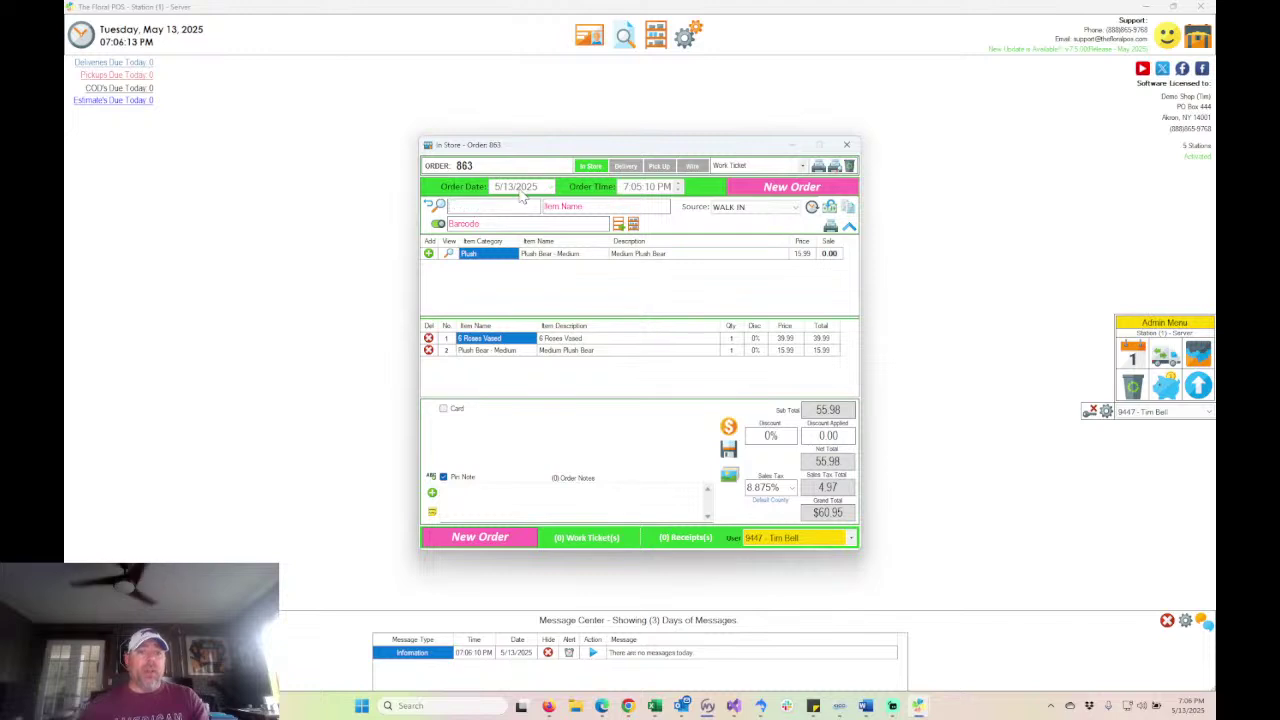
text(tip)
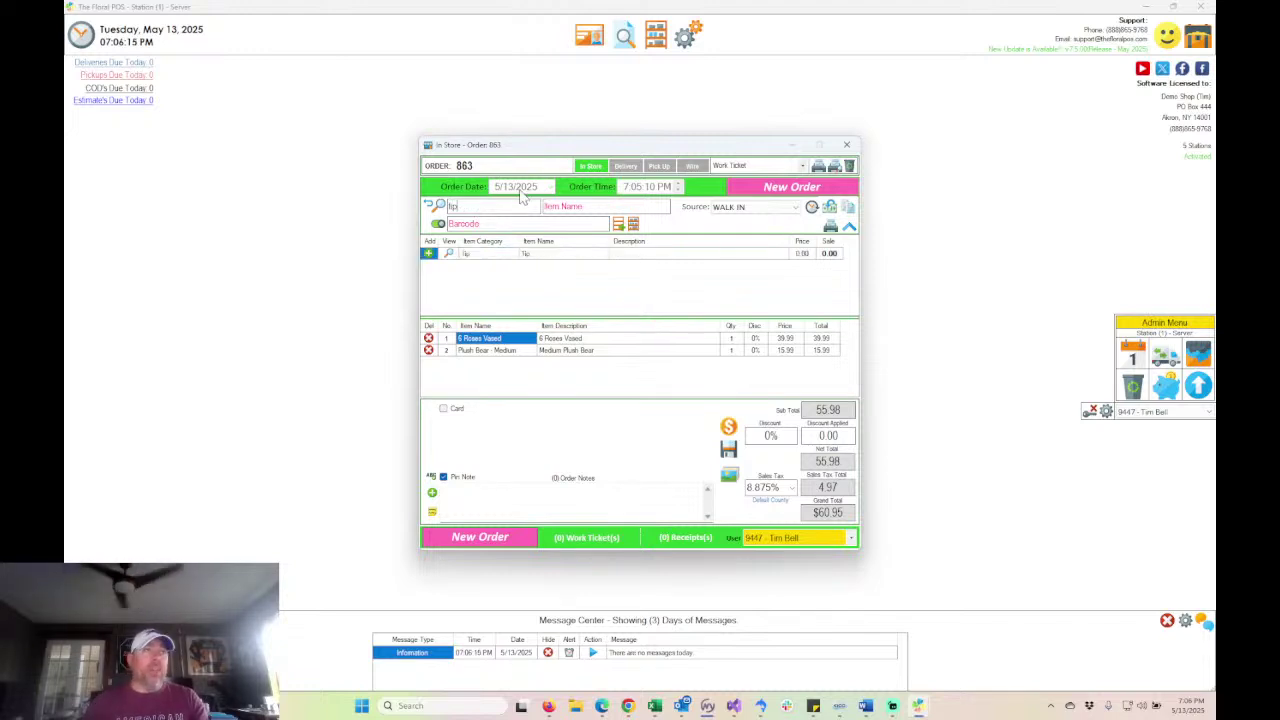
click(429, 254)
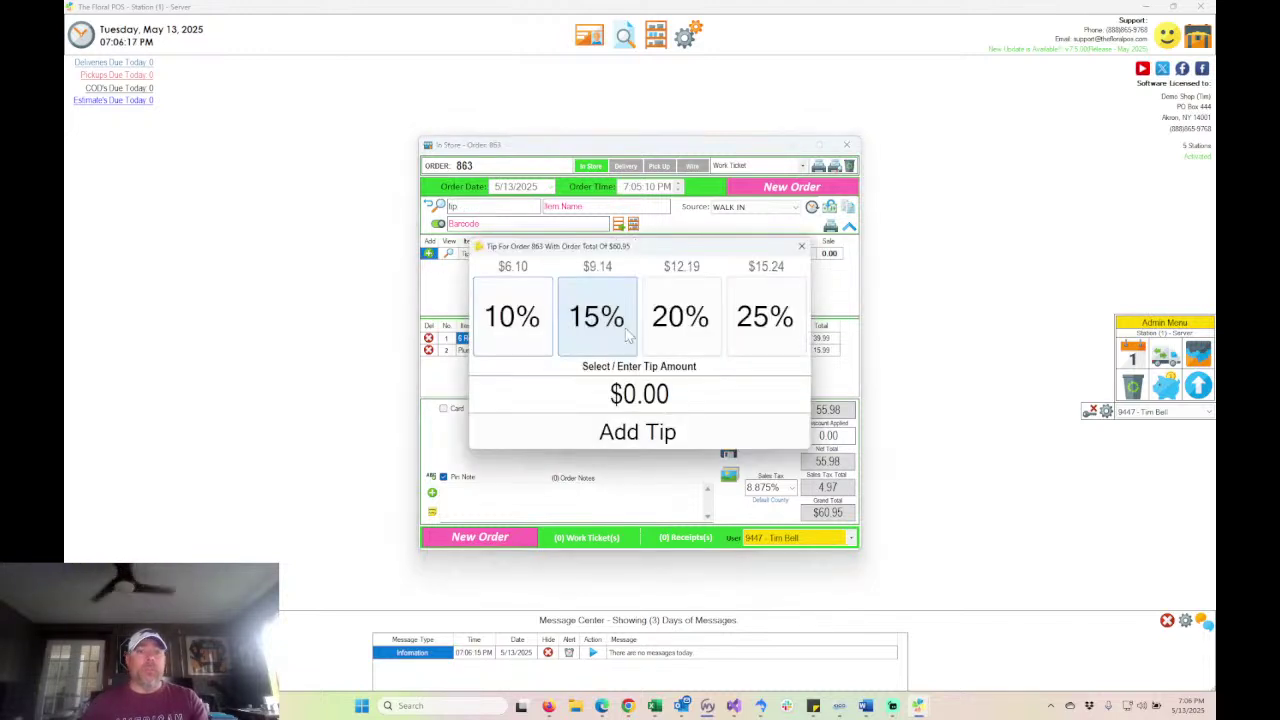
click(681, 316)
click(597, 316)
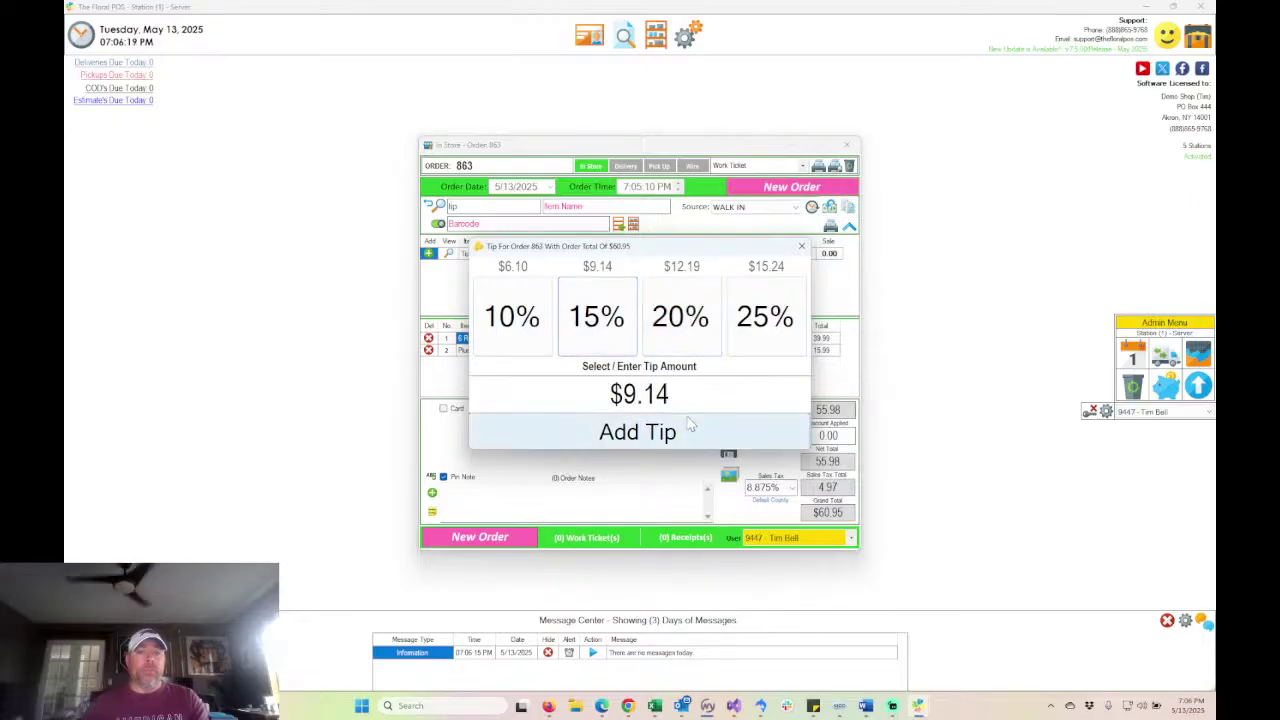
click(666, 432)
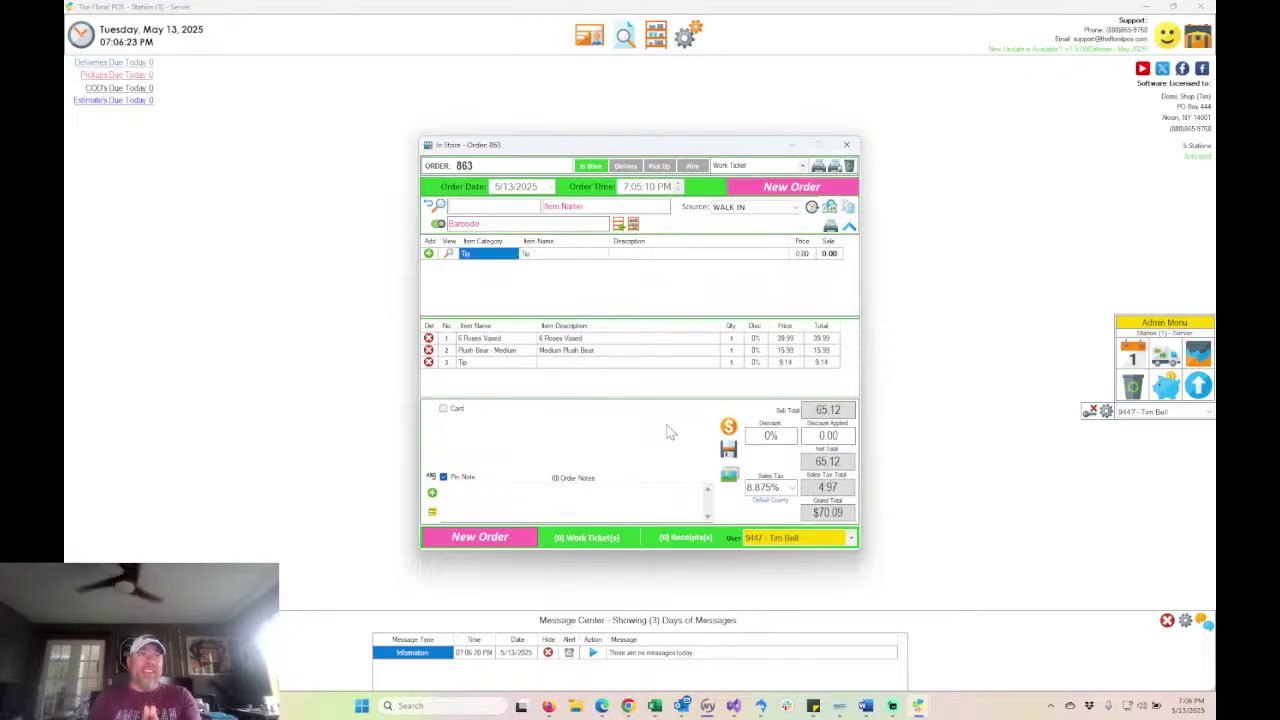
click(846, 144)
click(710, 386)
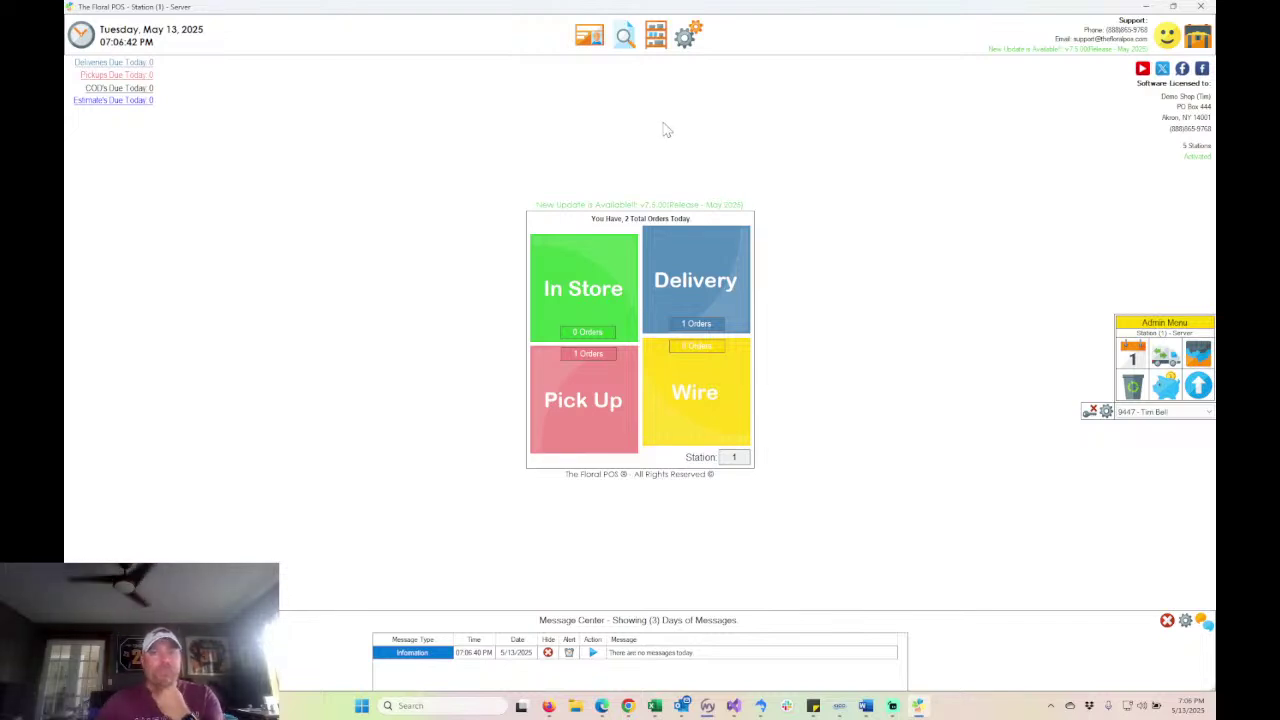
- Examine the receipt, combined and work ticket print columns for the listed orders in the Order Browser, and close it
drag(516, 435, 880, 437)
click(897, 189)
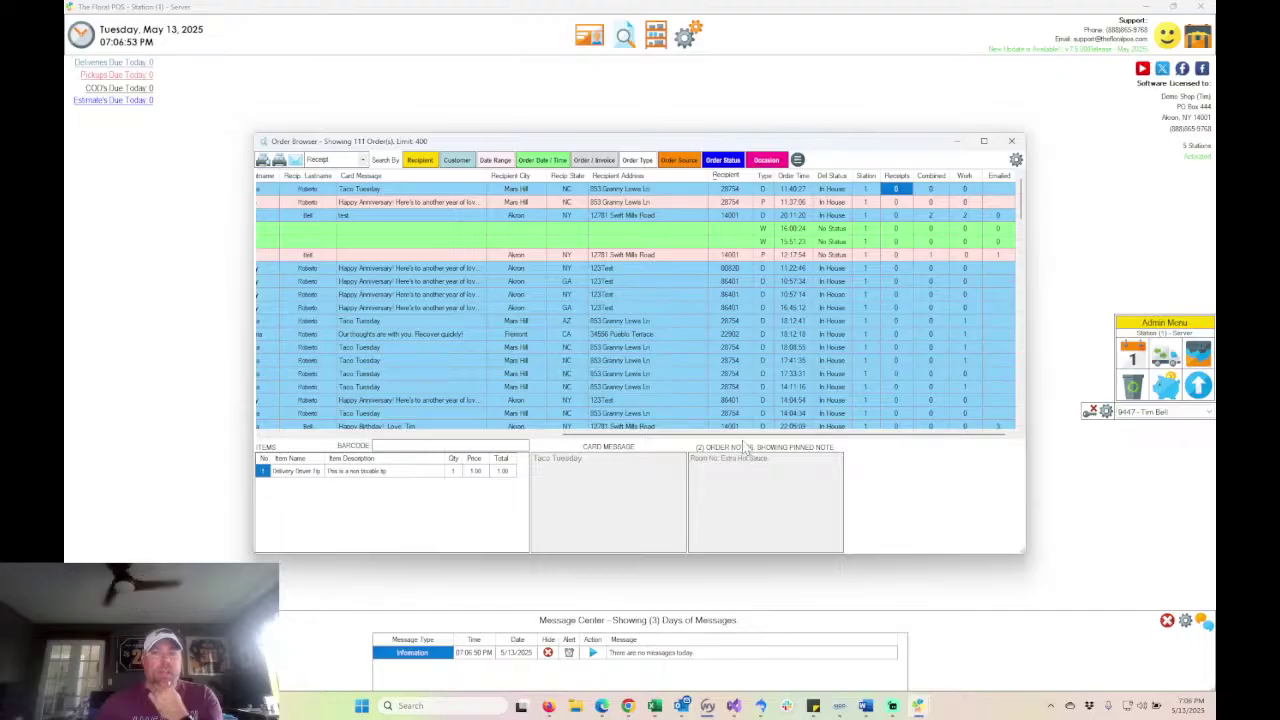
drag(750, 436, 300, 436)
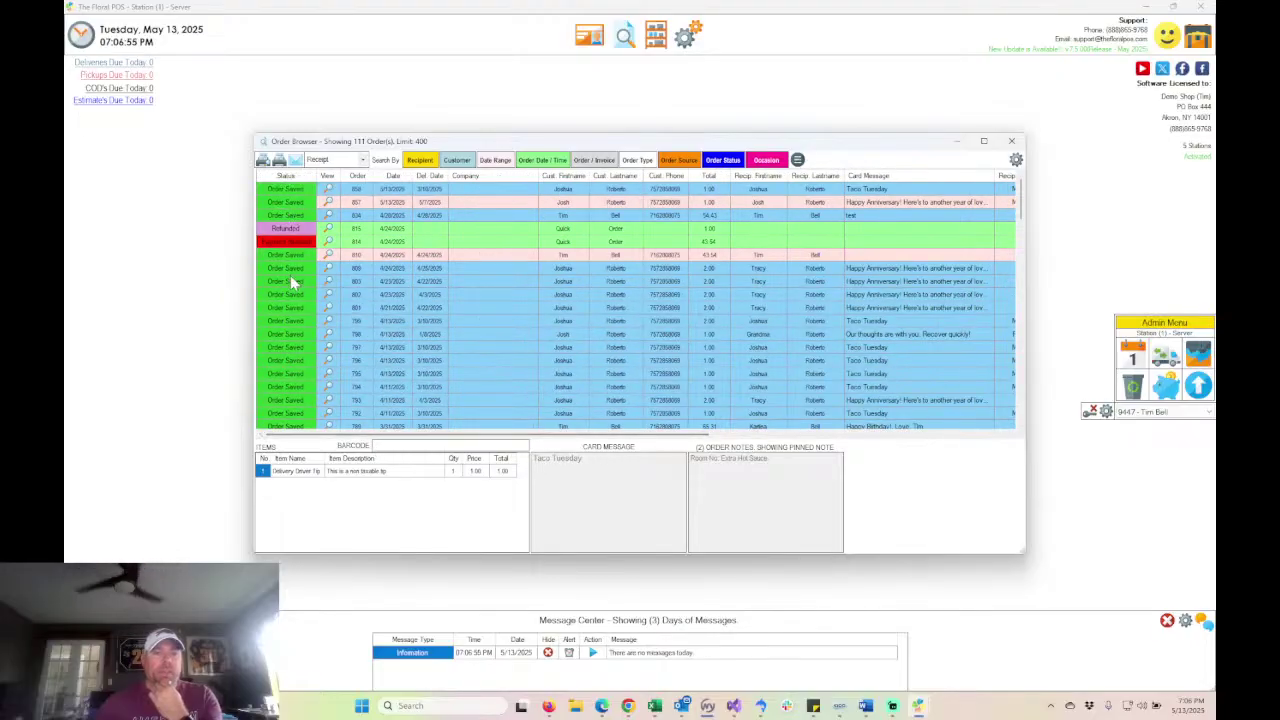
drag(445, 436, 820, 424)
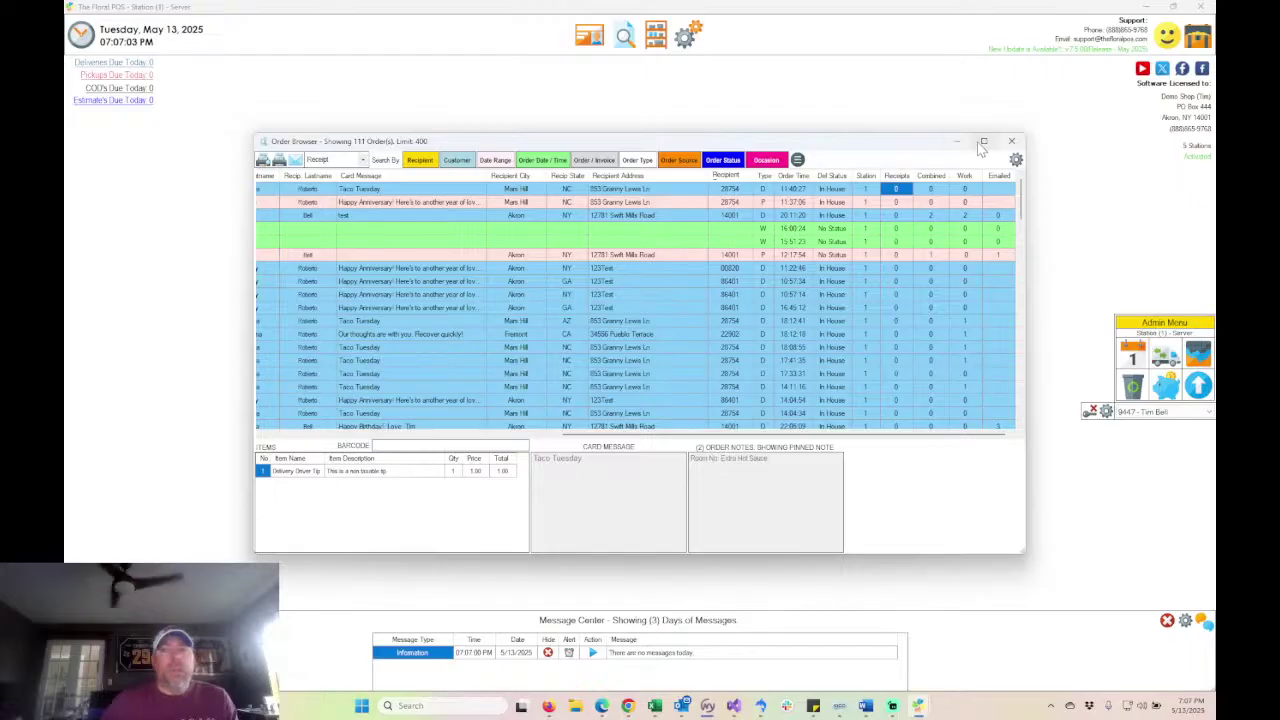
click(1012, 142)
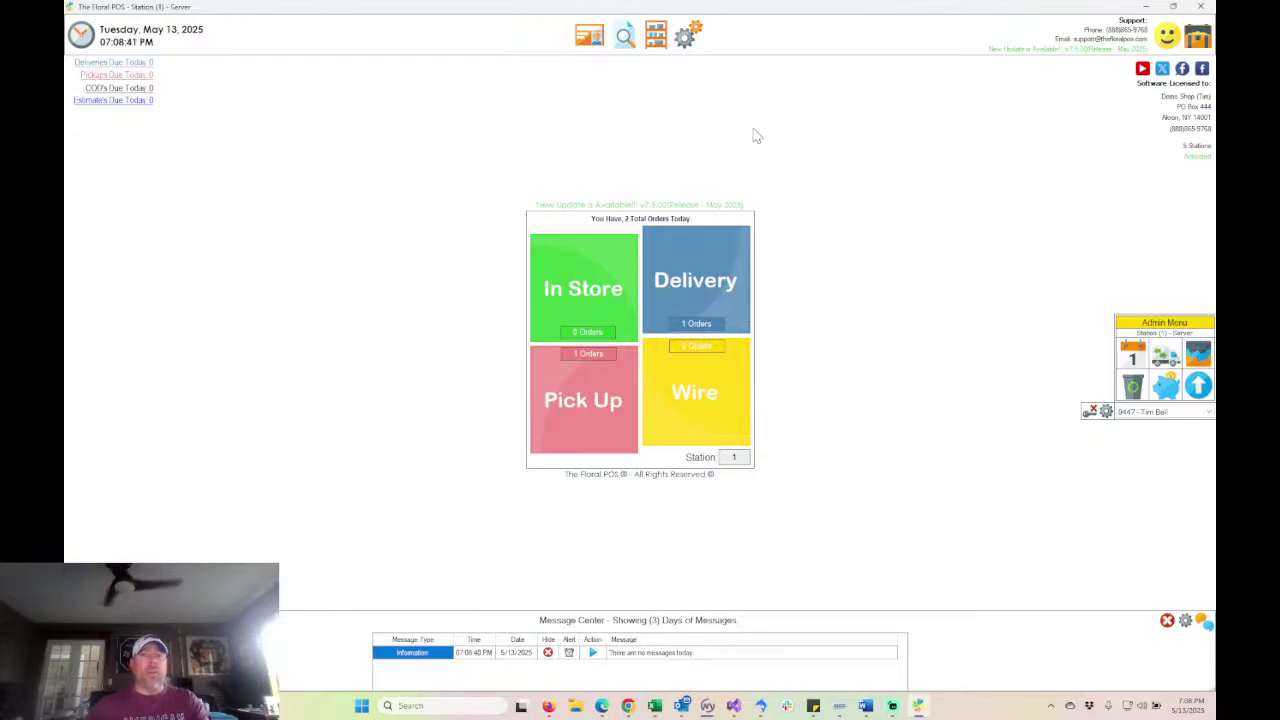
- Open the Surcharge settings within the credit card setup of the system configuration
click(688, 40)
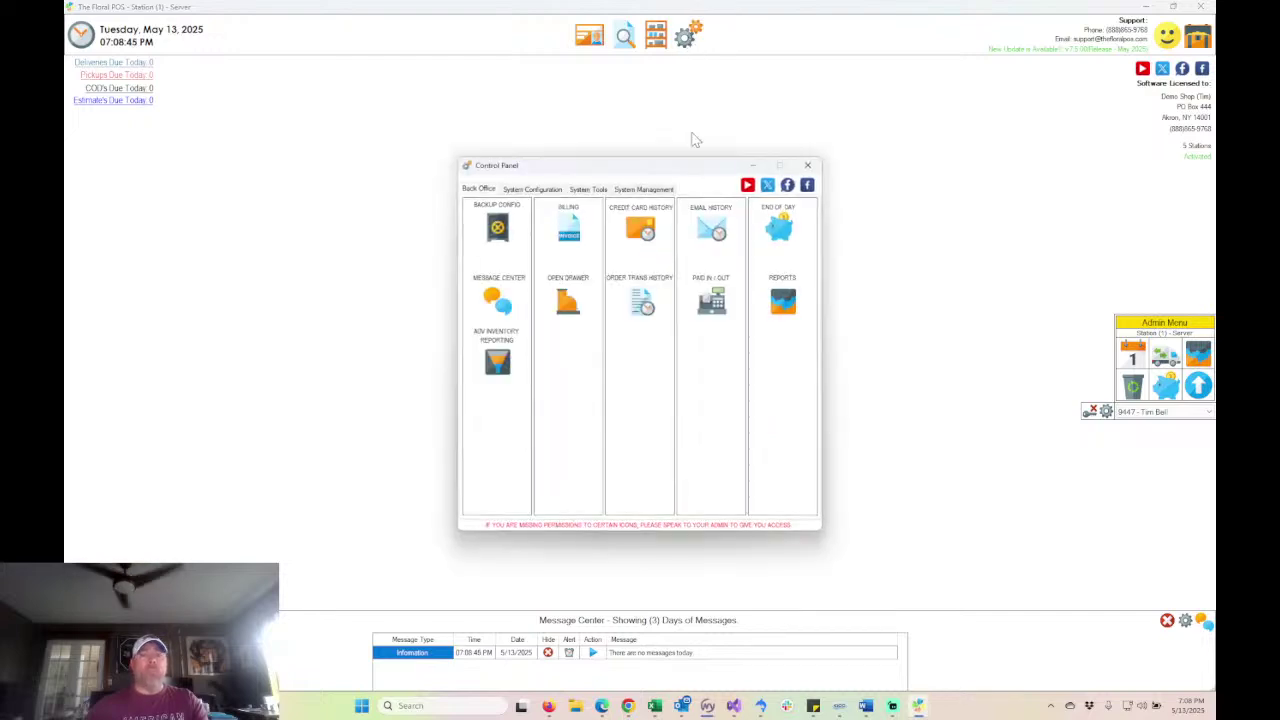
click(552, 191)
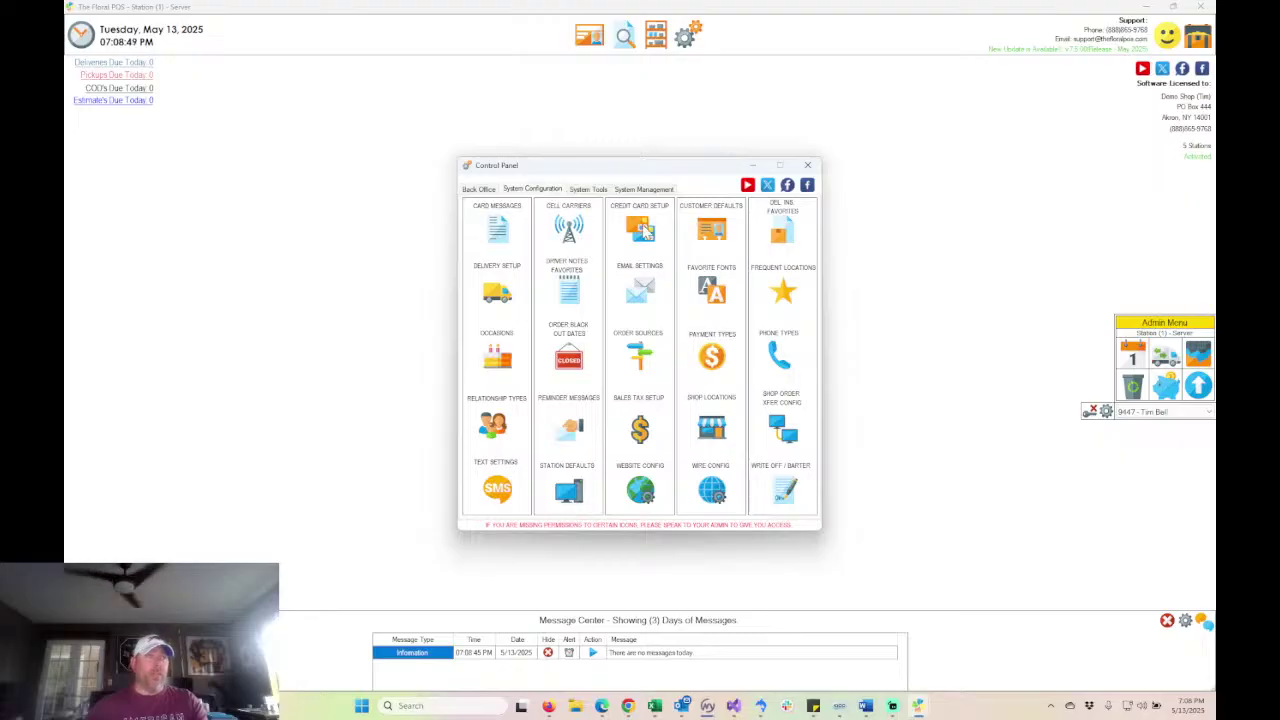
click(645, 230)
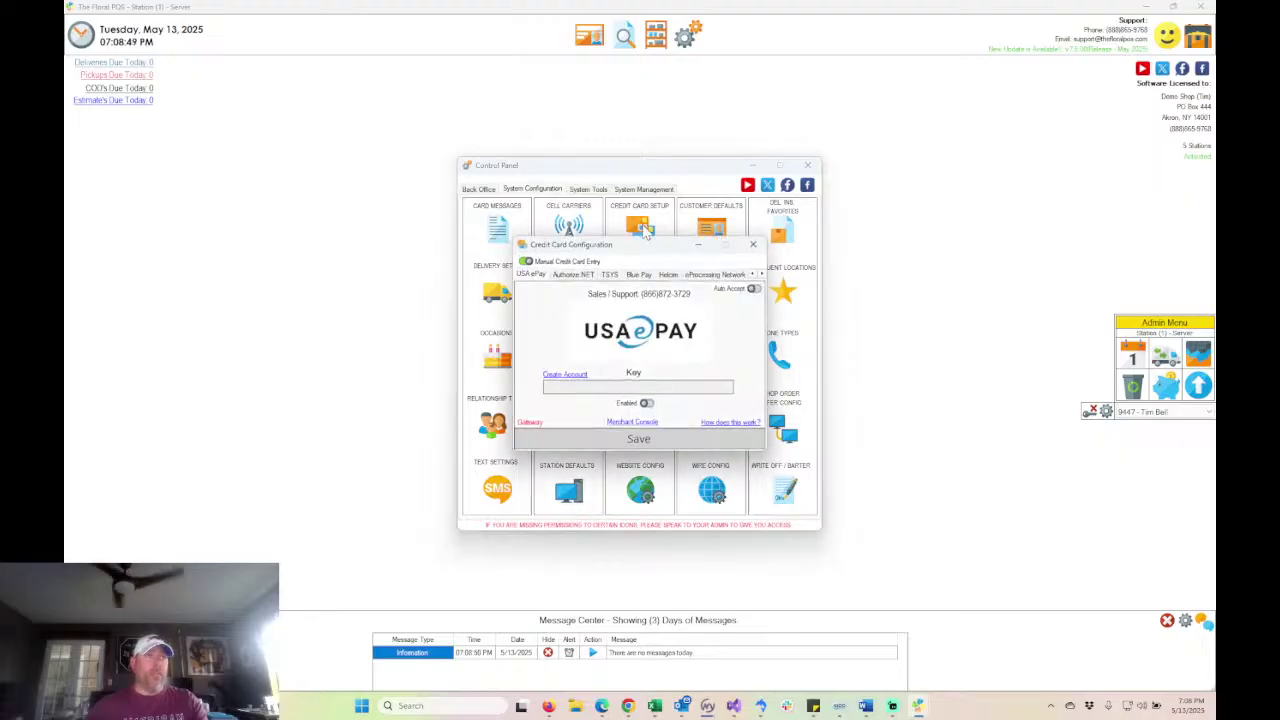
click(761, 275)
click(761, 275)
click(761, 275)
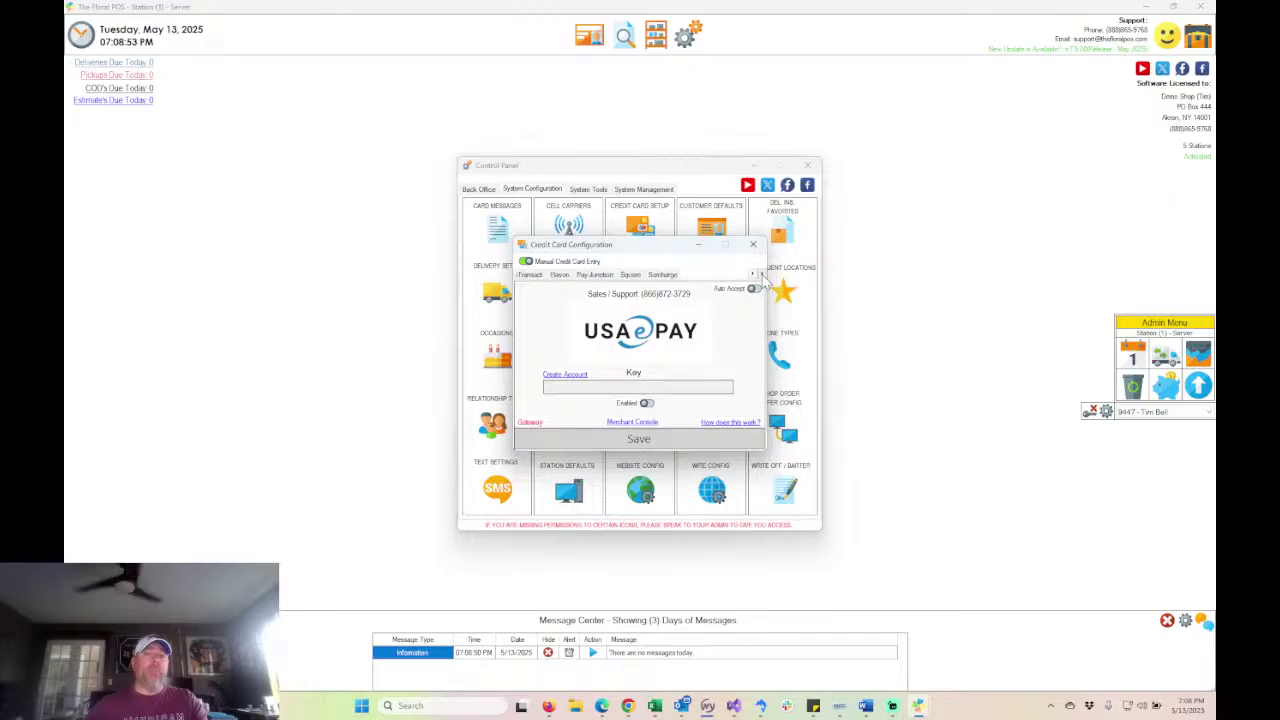
click(663, 275)
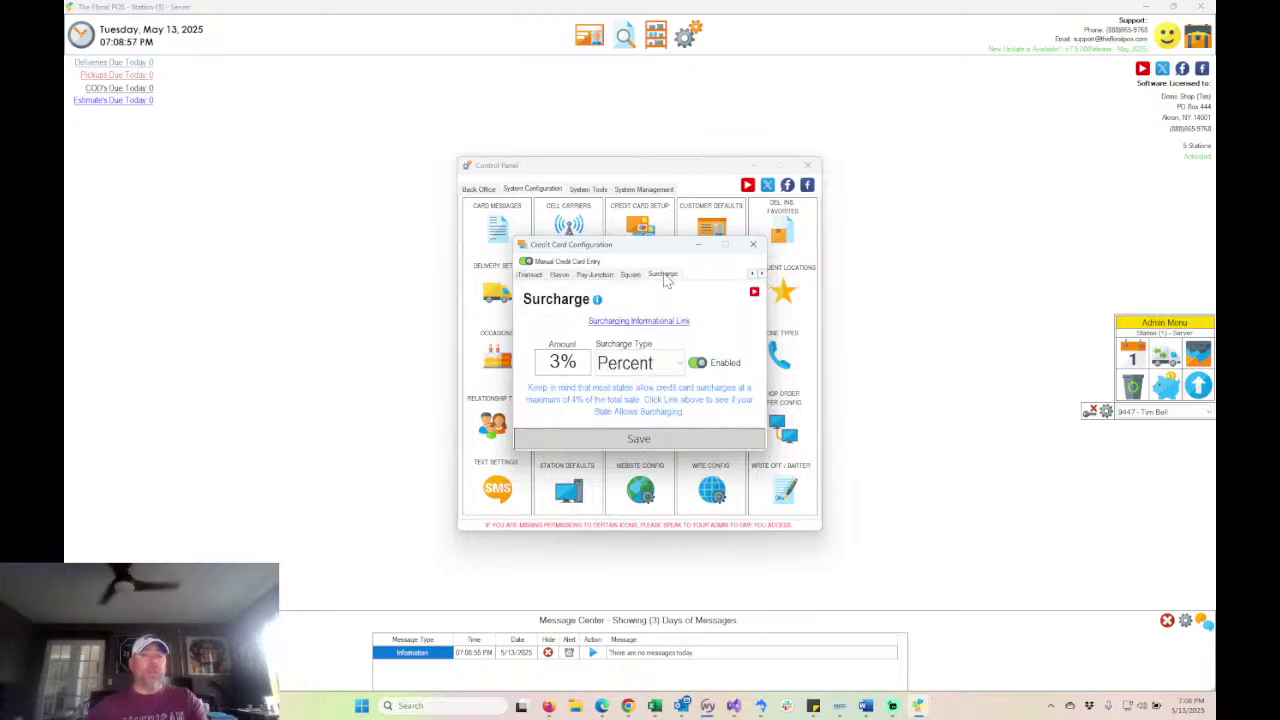
- Try the Flat surcharge type, set it back to Percent, and save the surcharge settings
click(676, 368)
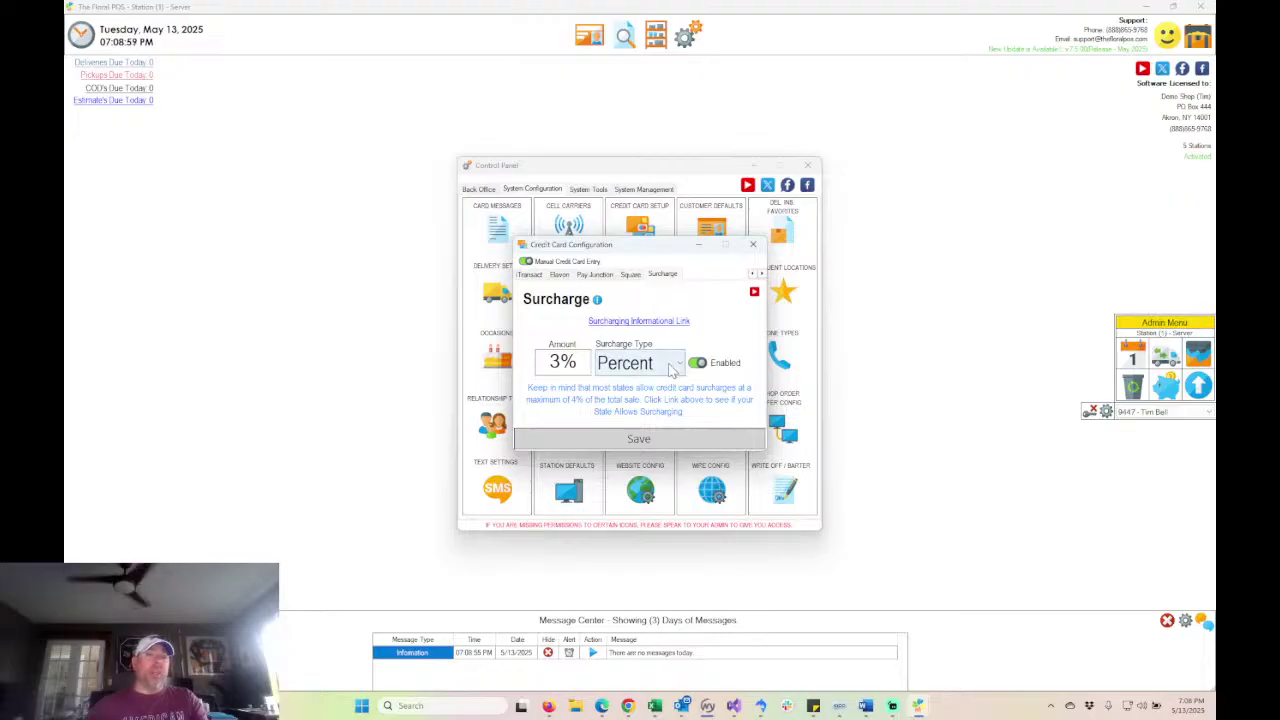
click(618, 412)
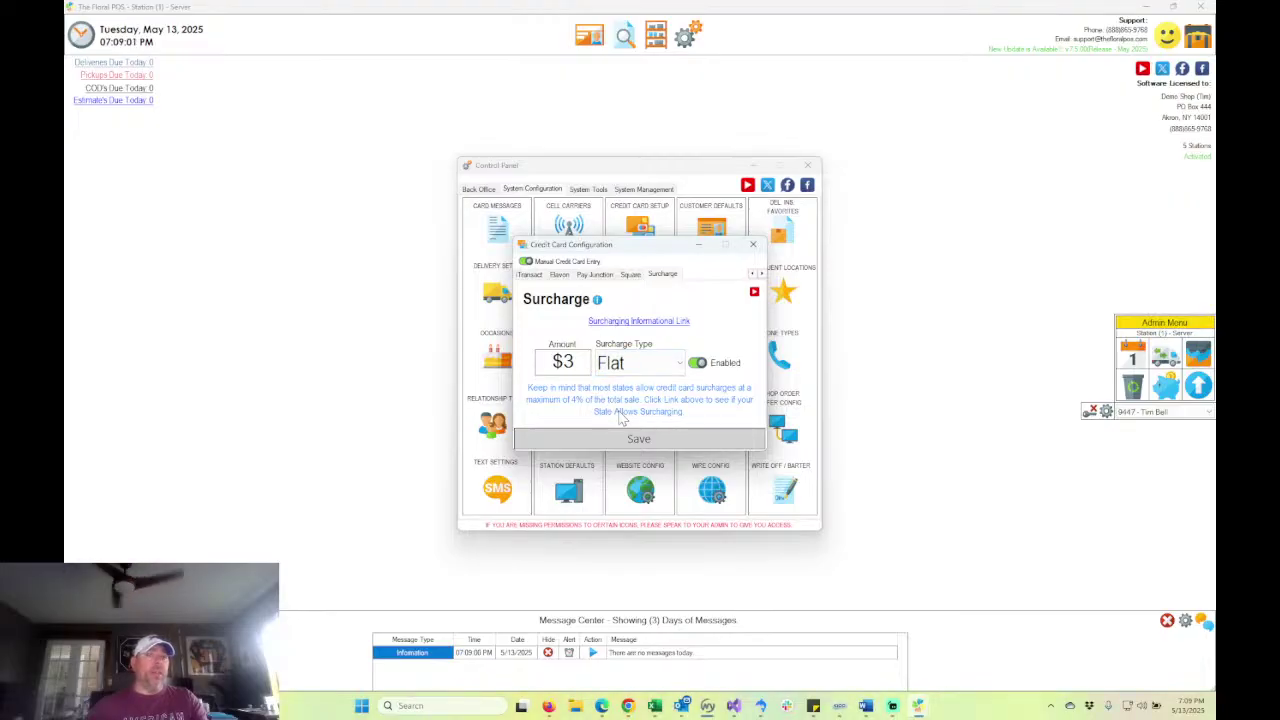
click(645, 364)
click(650, 386)
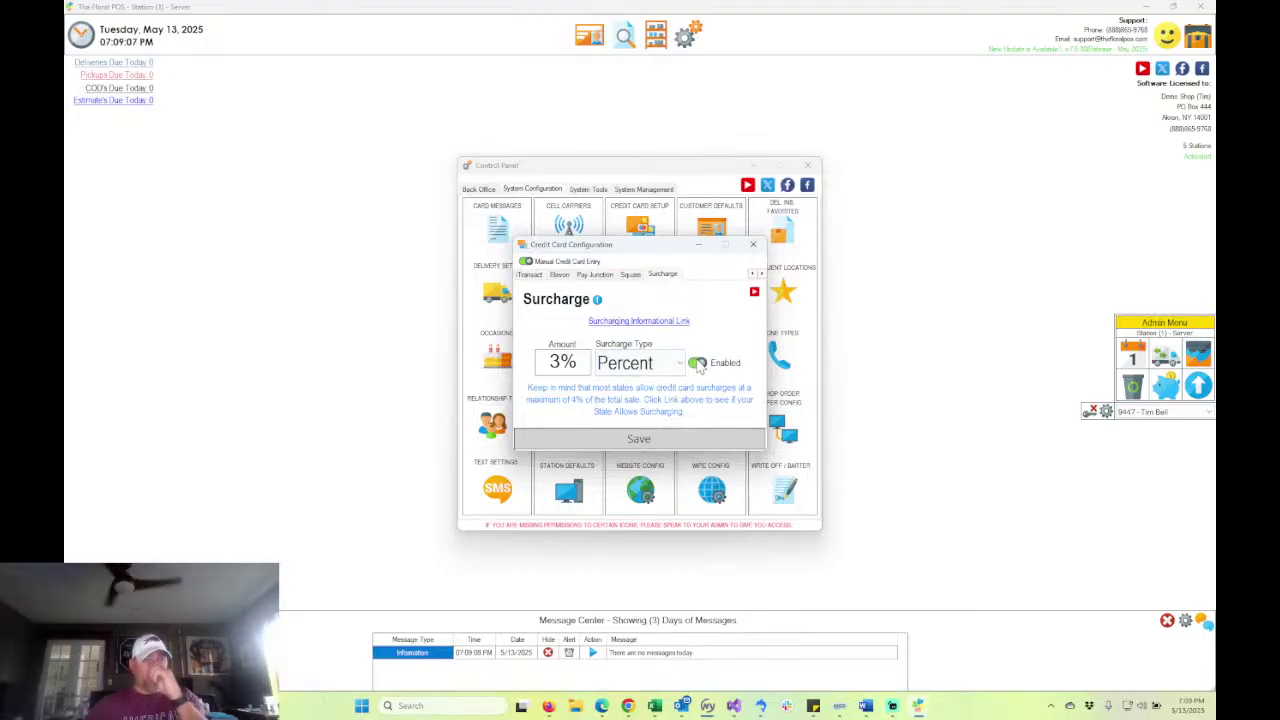
click(651, 442)
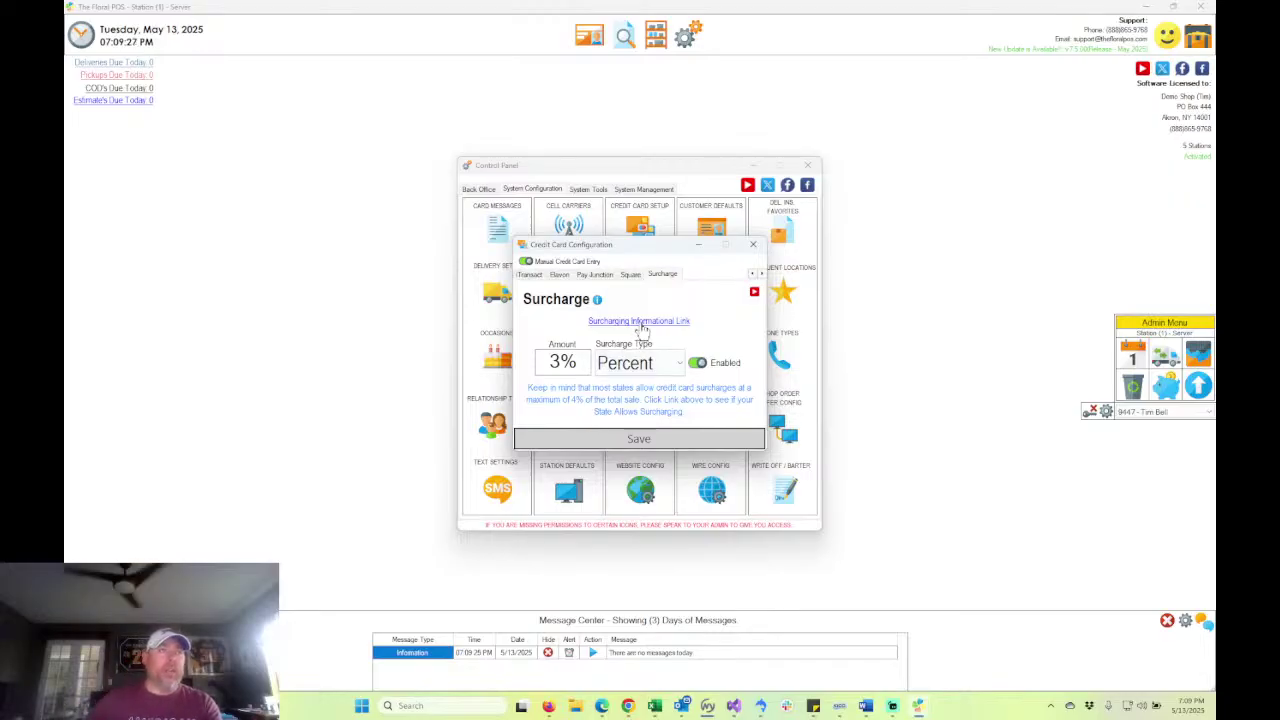
- Open the surcharging informational link in the web browser and examine which states and territories prohibit credit card surcharges
click(641, 324)
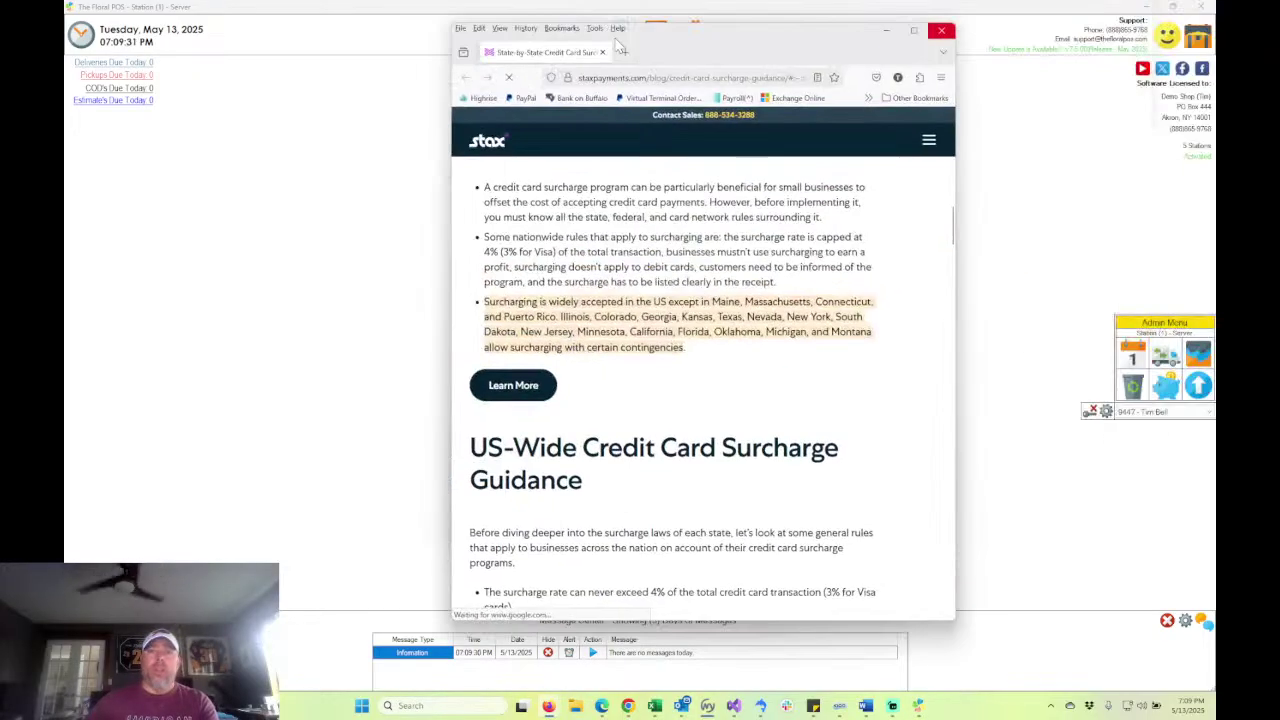
click(840, 40)
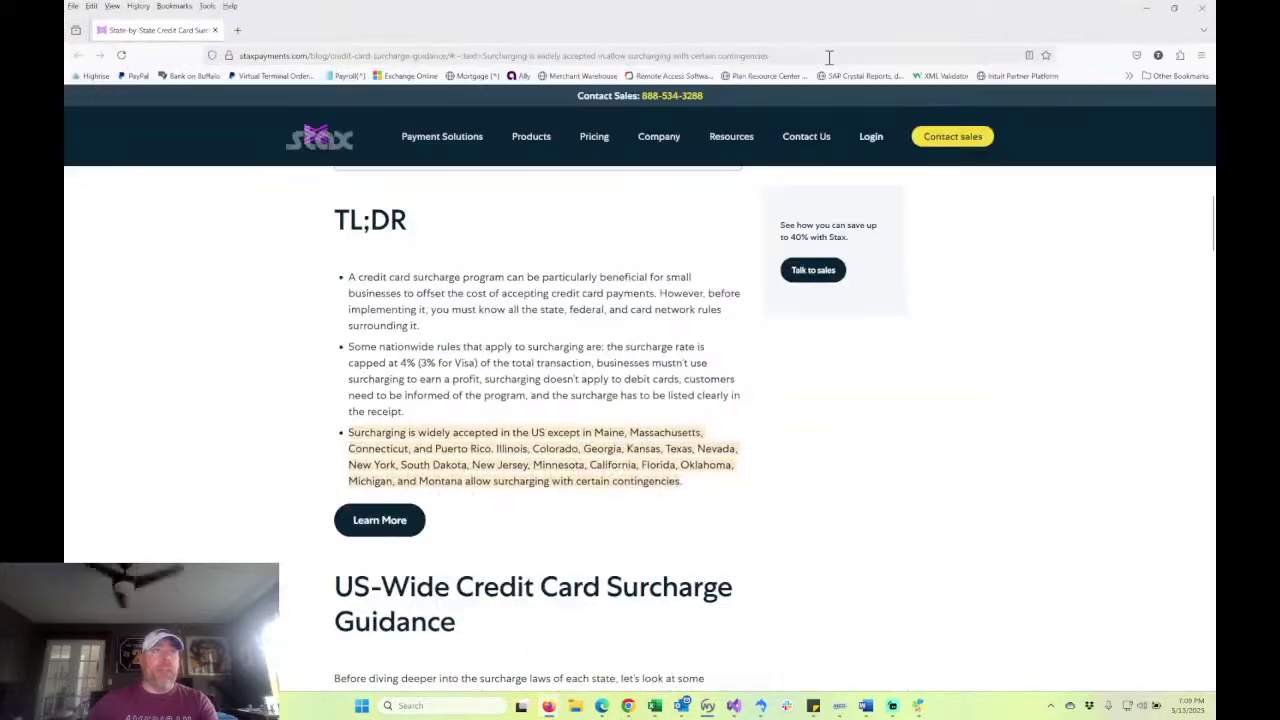
mouse_move(736, 136)
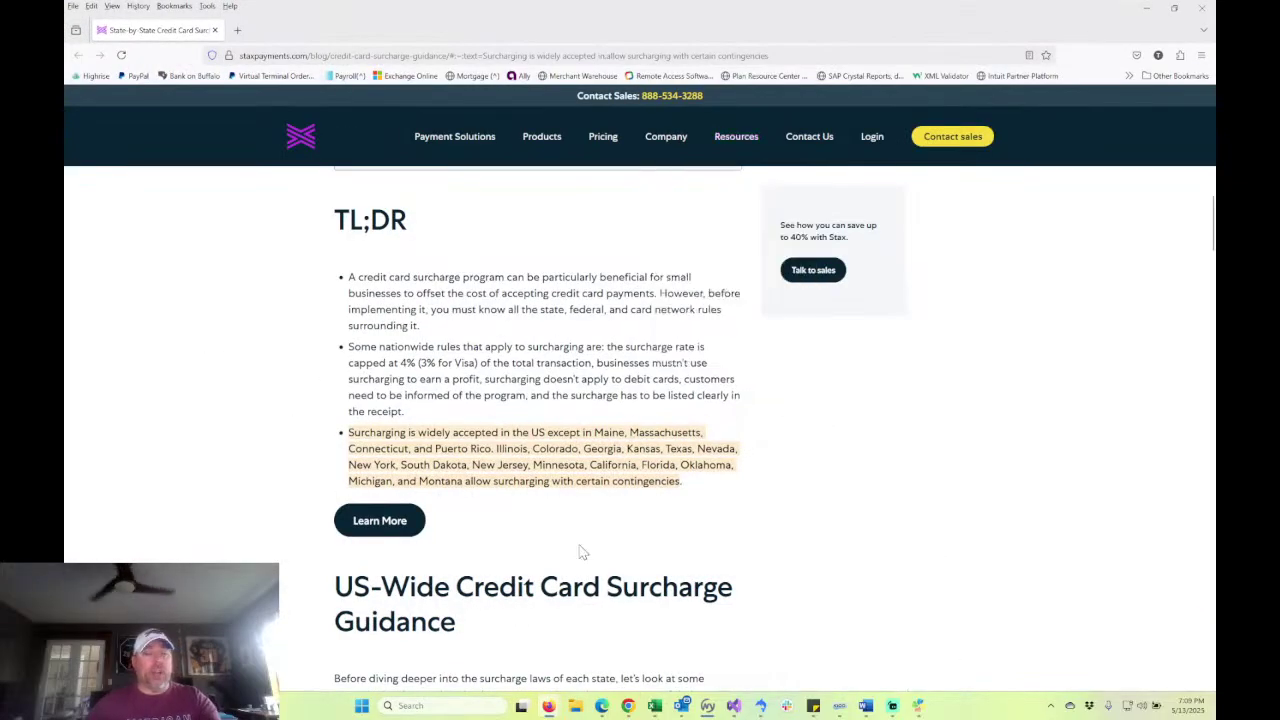
scroll(512, 468, down, 3)
scroll(514, 471, down, 8)
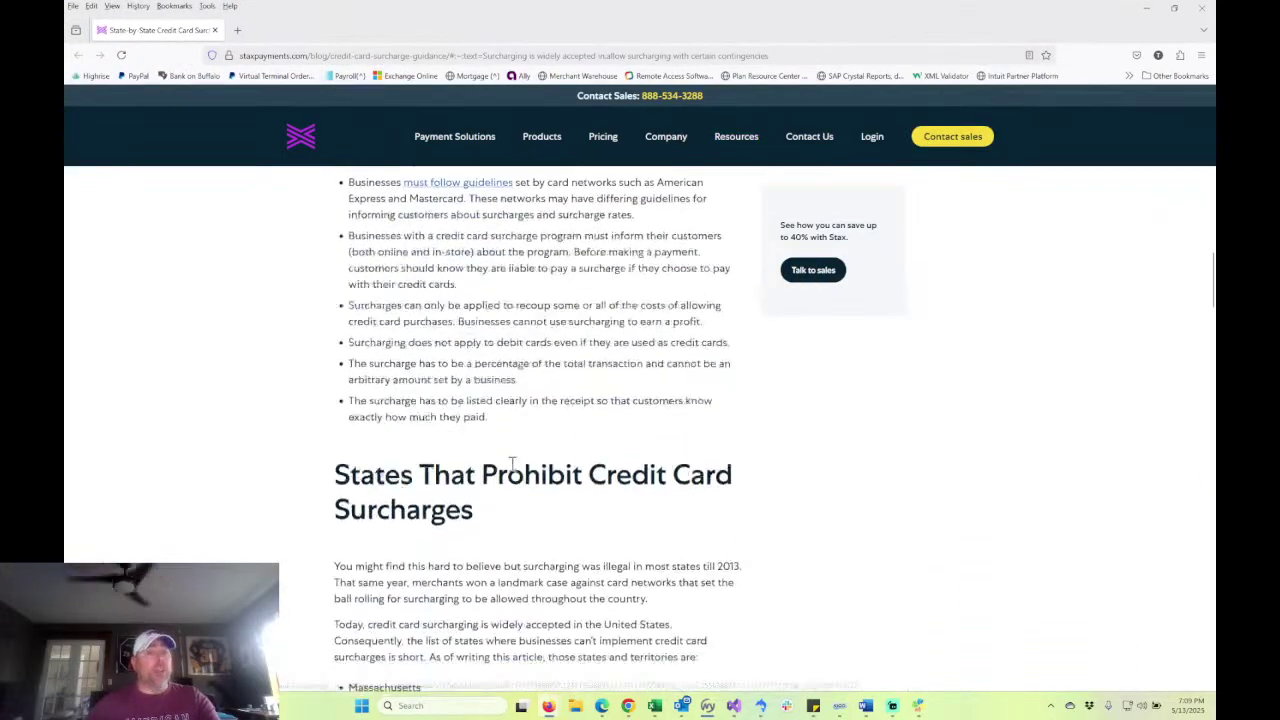
drag(406, 430, 349, 367)
click(405, 388)
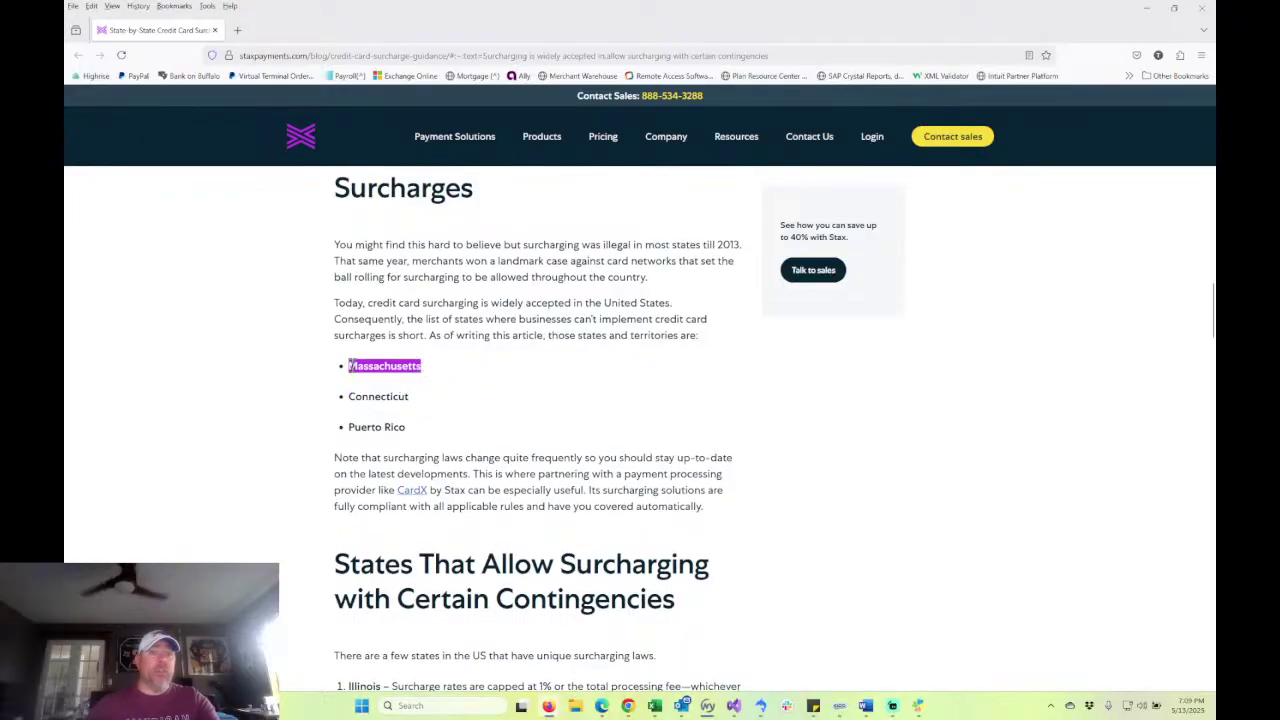
drag(410, 397, 349, 397)
drag(406, 428, 349, 364)
click(398, 388)
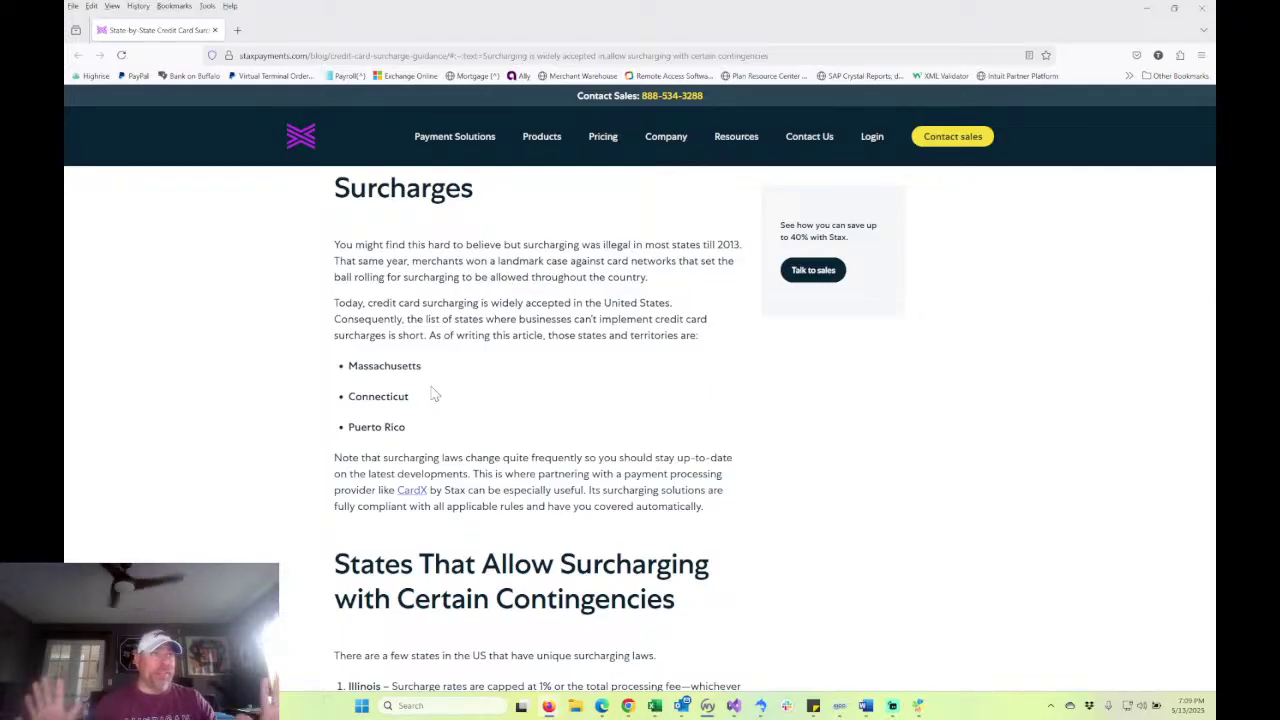
- Examine the states allowing surcharges with contingencies, highlighting the Illinois rate cap, and close the article to return to The Floral POS
scroll(497, 399, down, 1)
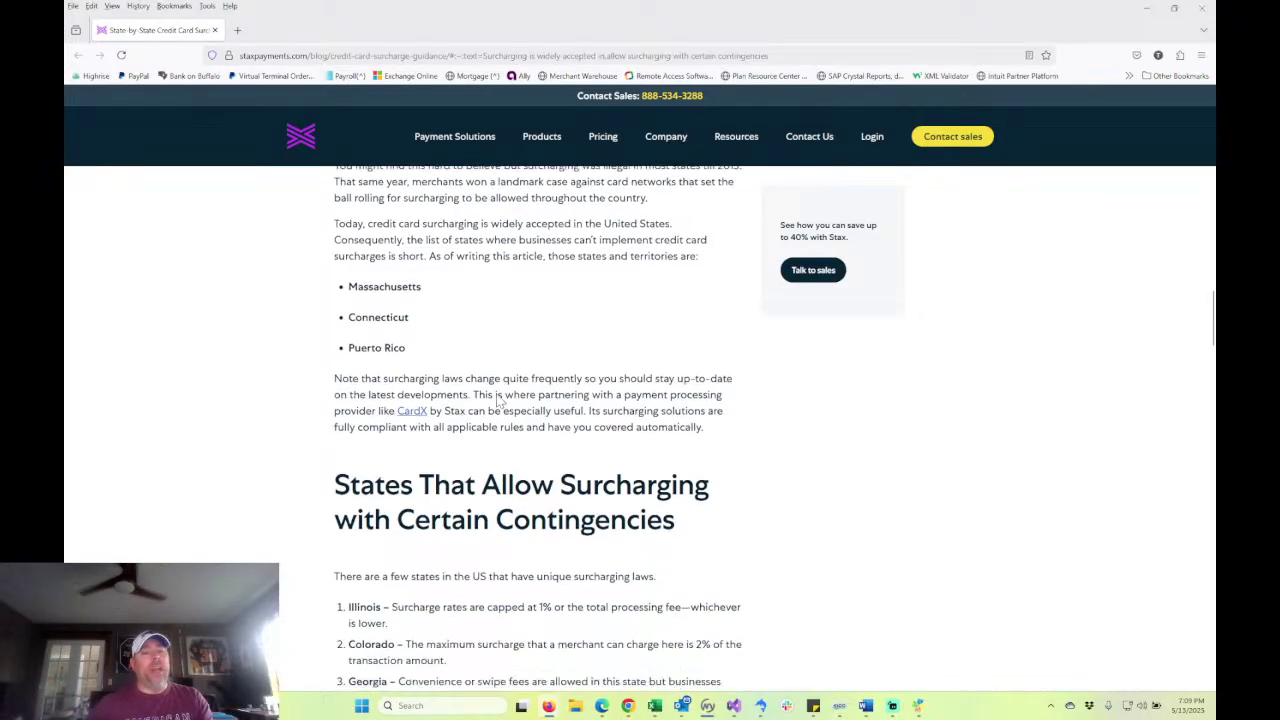
scroll(497, 399, down, 4)
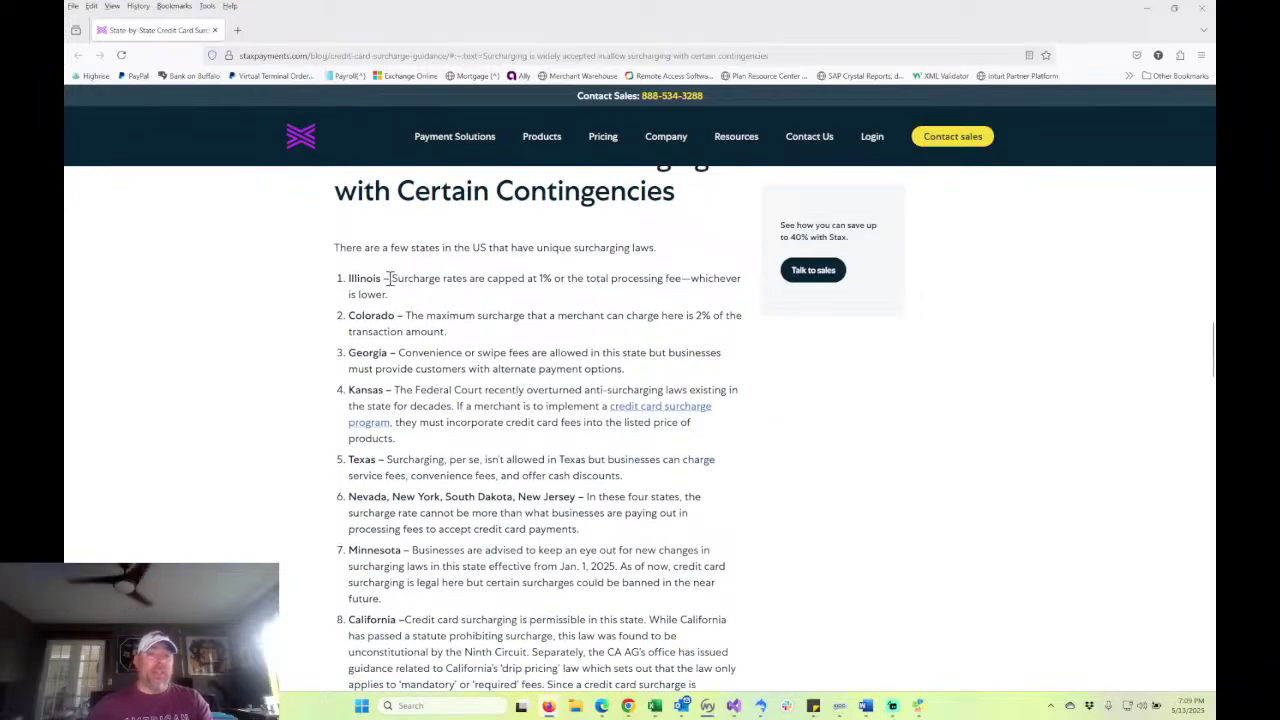
drag(393, 280, 683, 281)
drag(397, 306, 393, 278)
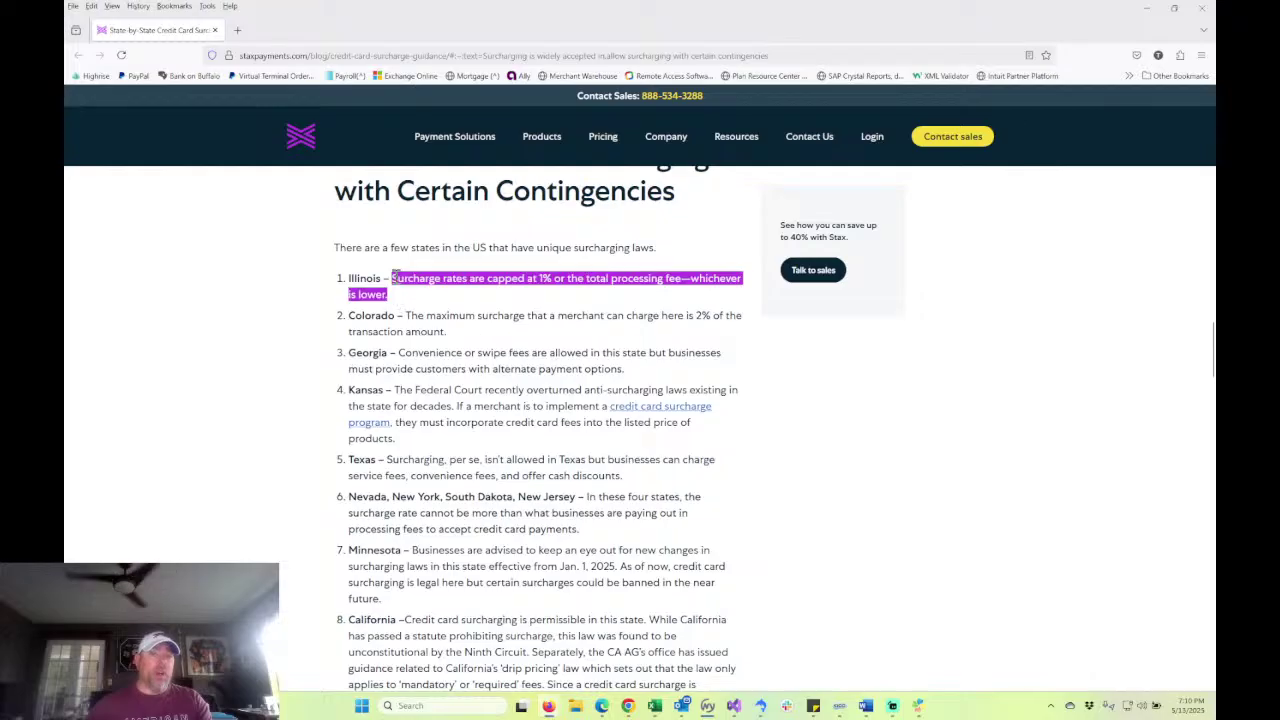
click(437, 298)
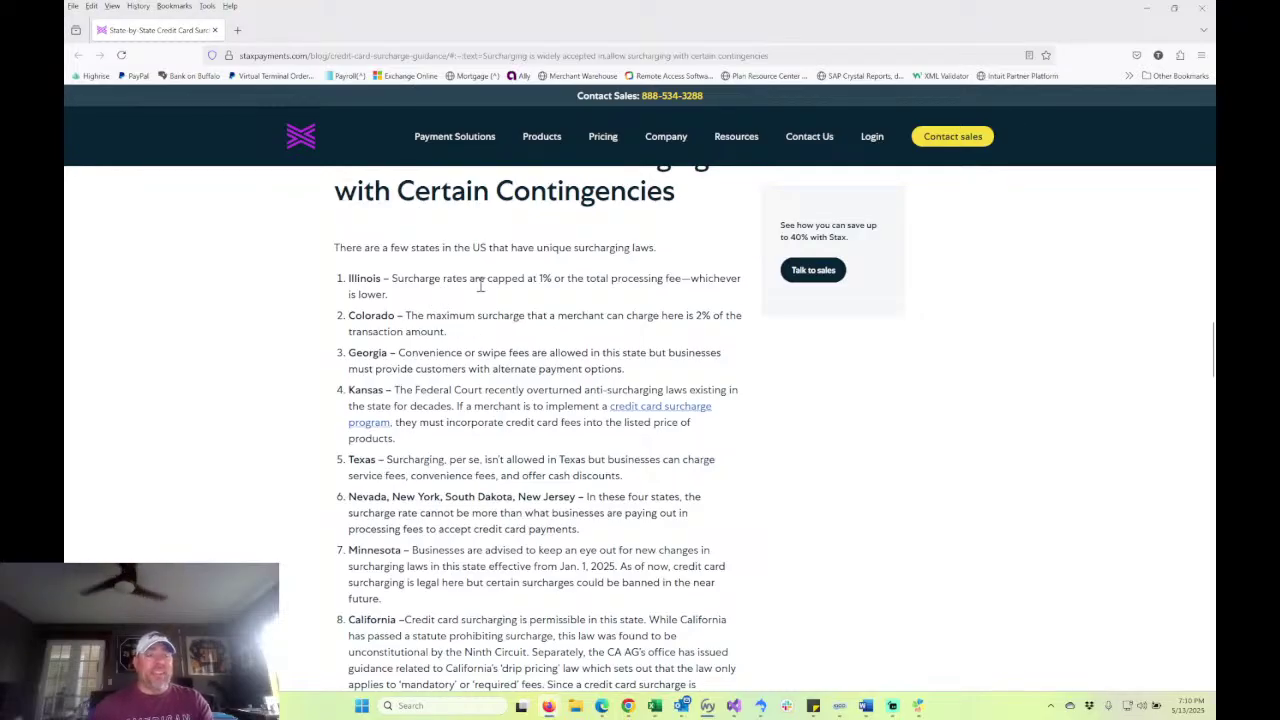
drag(551, 280, 537, 277)
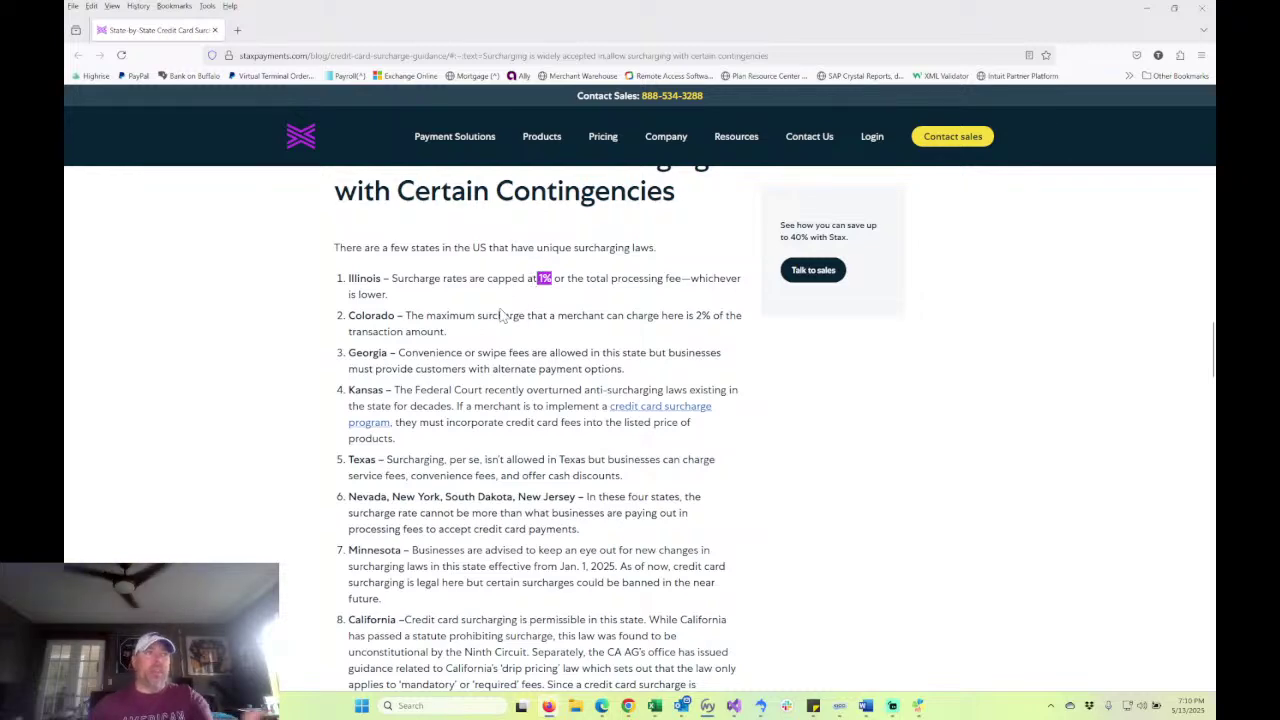
scroll(502, 307, up, 1)
scroll(502, 307, up, 1)
click(1201, 7)
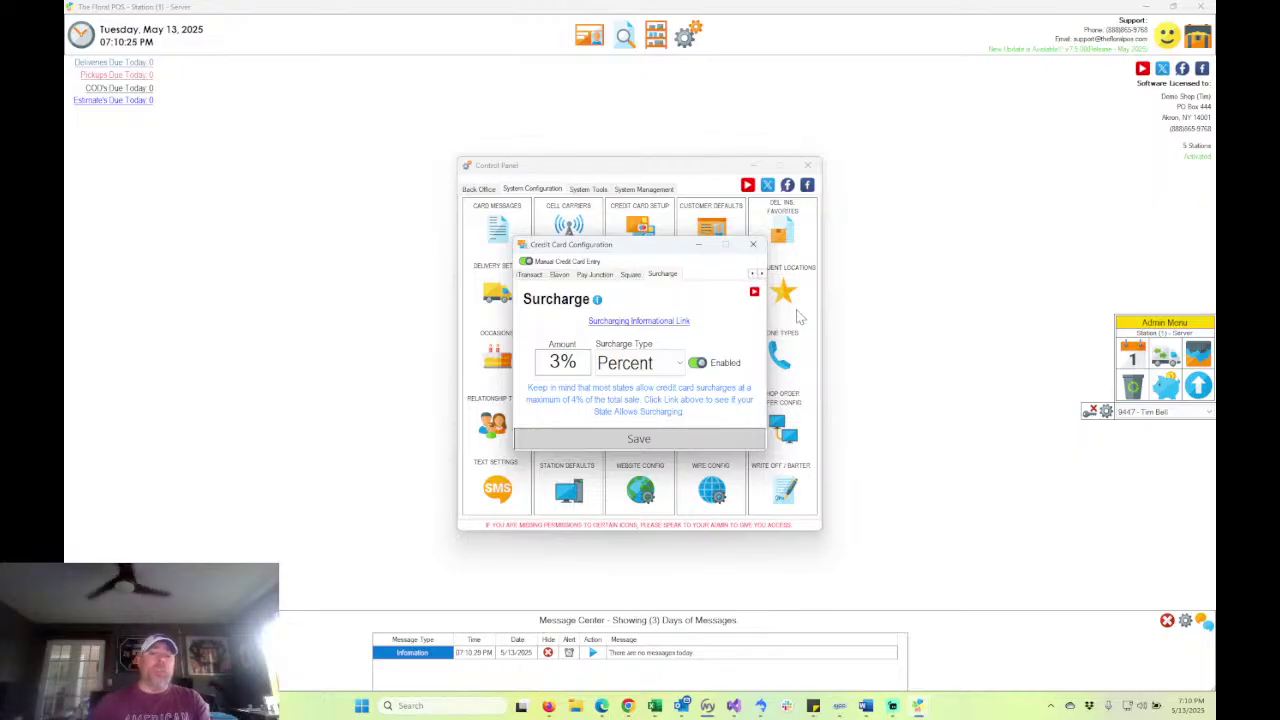
- Save the surcharge settings as 3 percent, and close the credit card configuration and the Control Panel
click(636, 442)
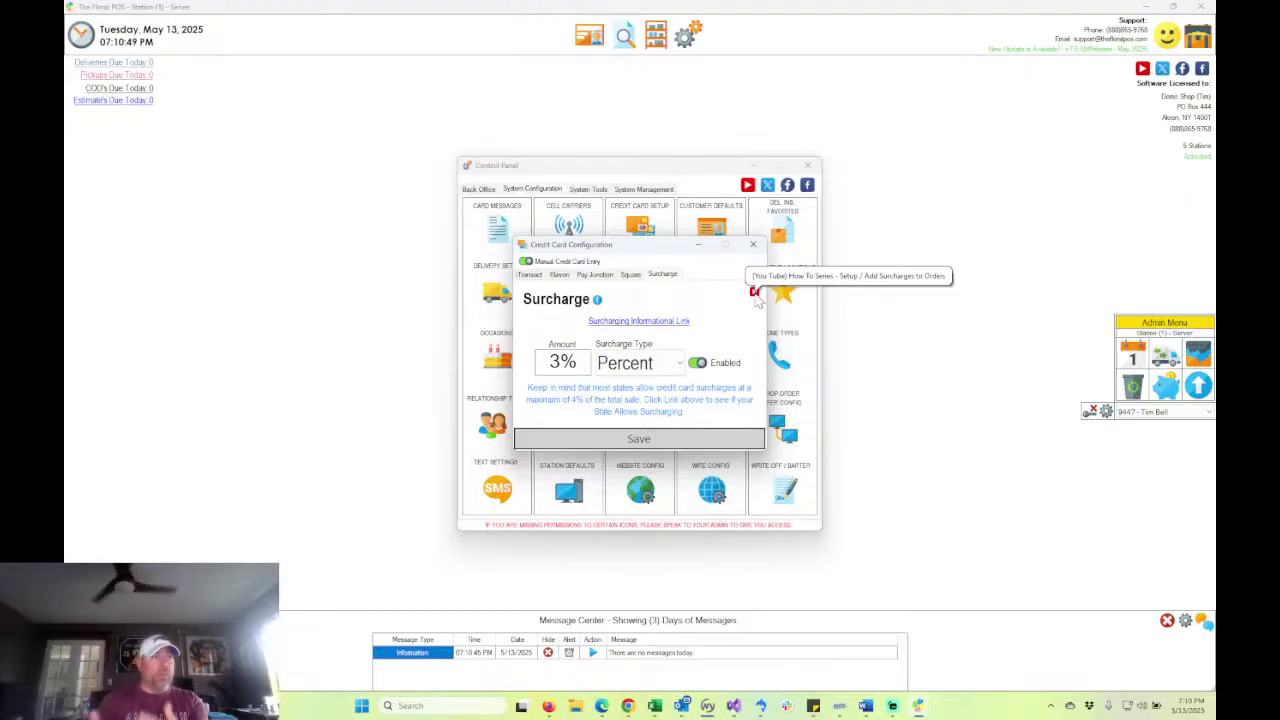
click(753, 244)
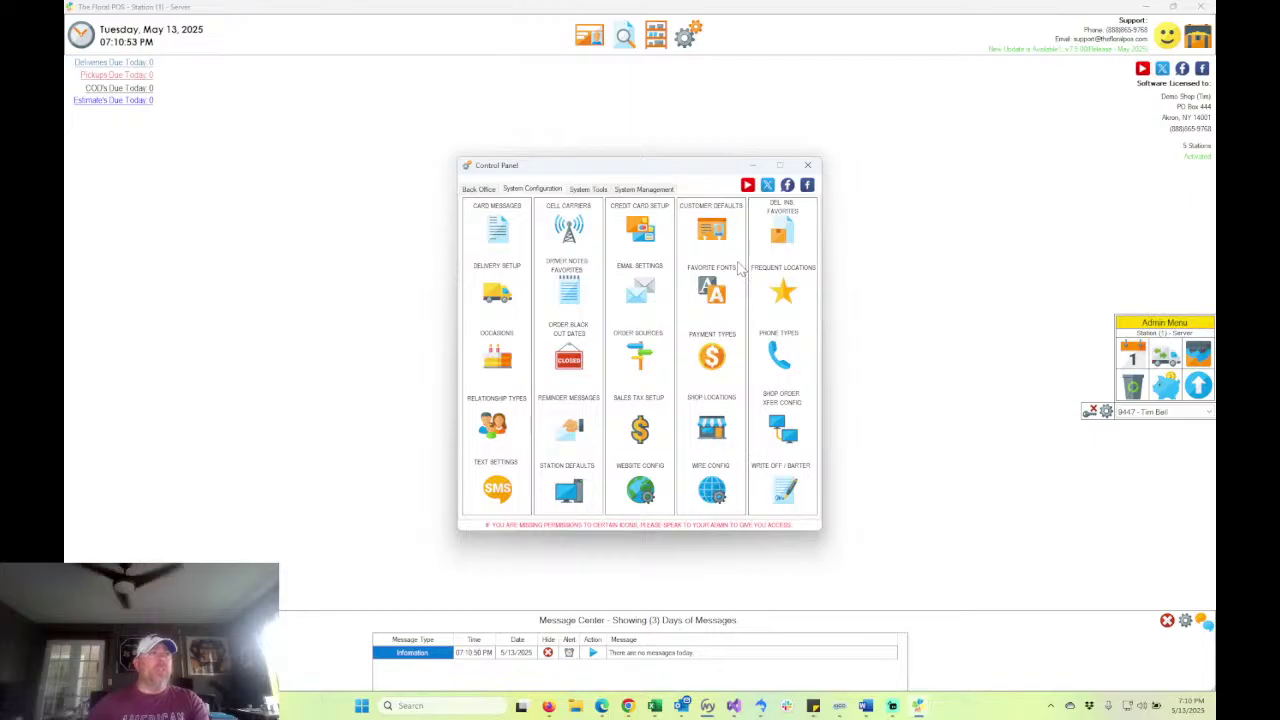
click(808, 165)
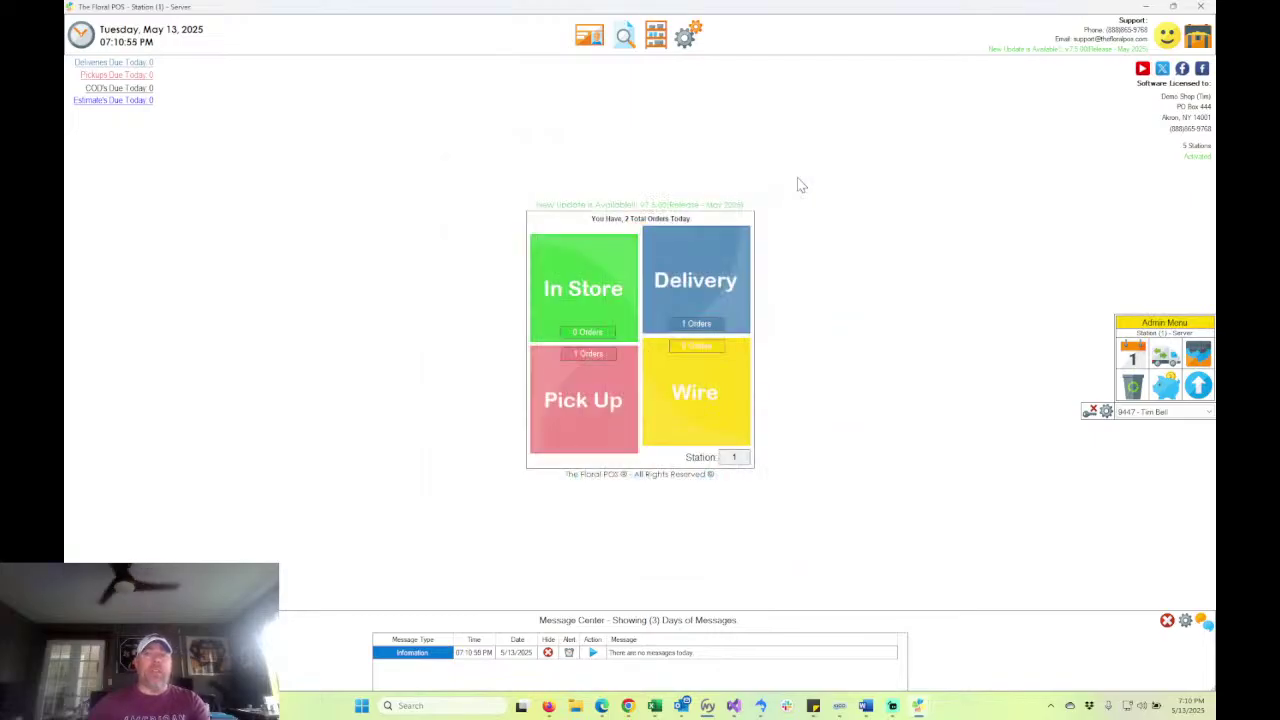
- Create a non-taxable inventory item named Surcharge in the Surcharge category, and close the inventory window
click(657, 37)
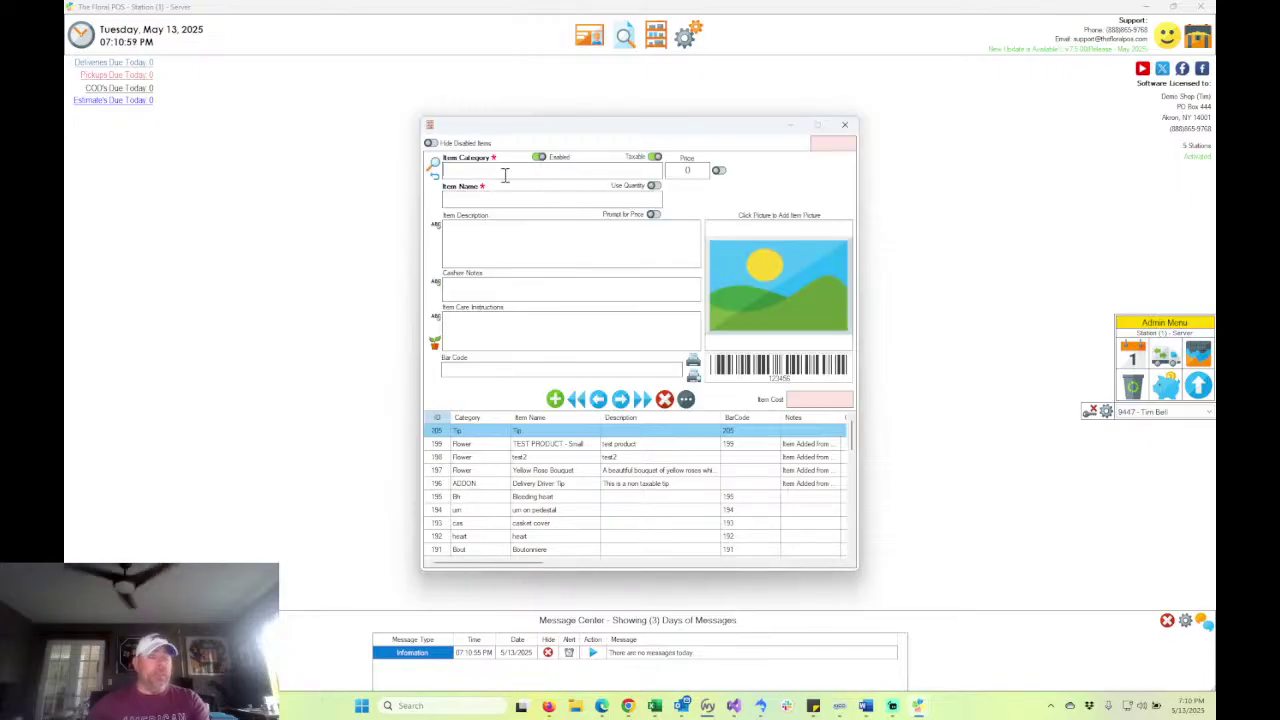
click(505, 175)
text(Surchar)
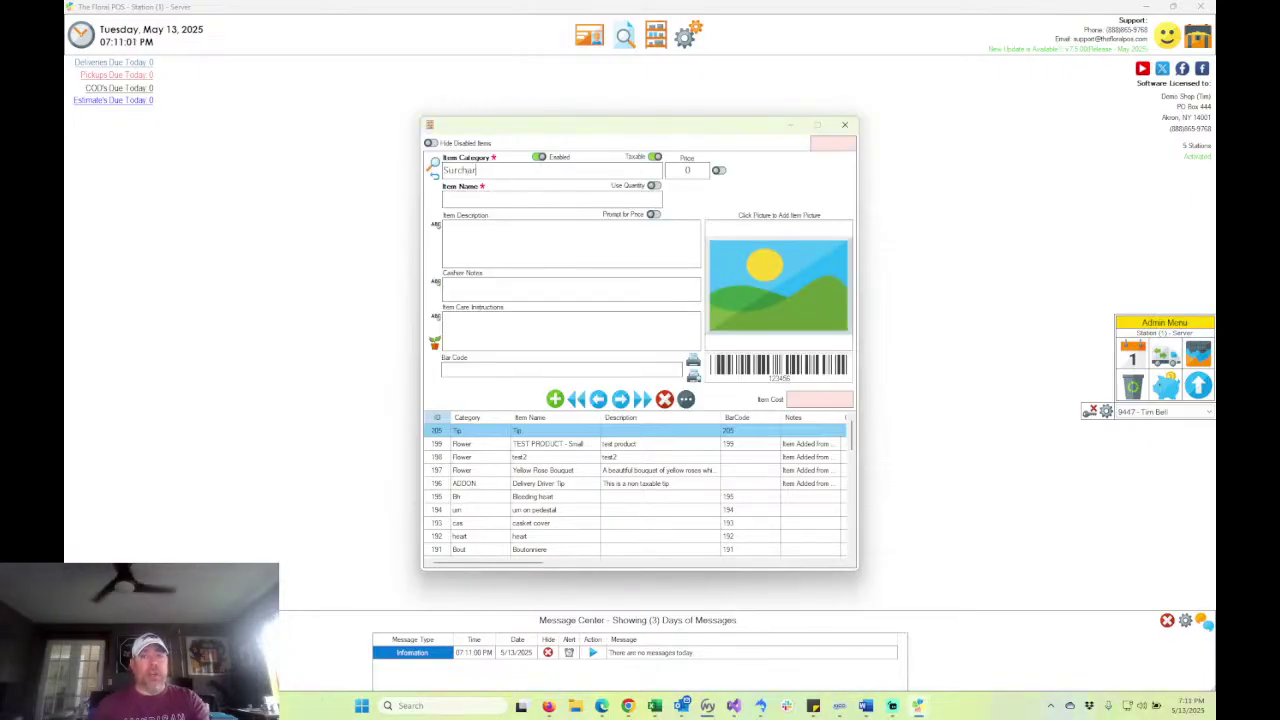
text(Surc)
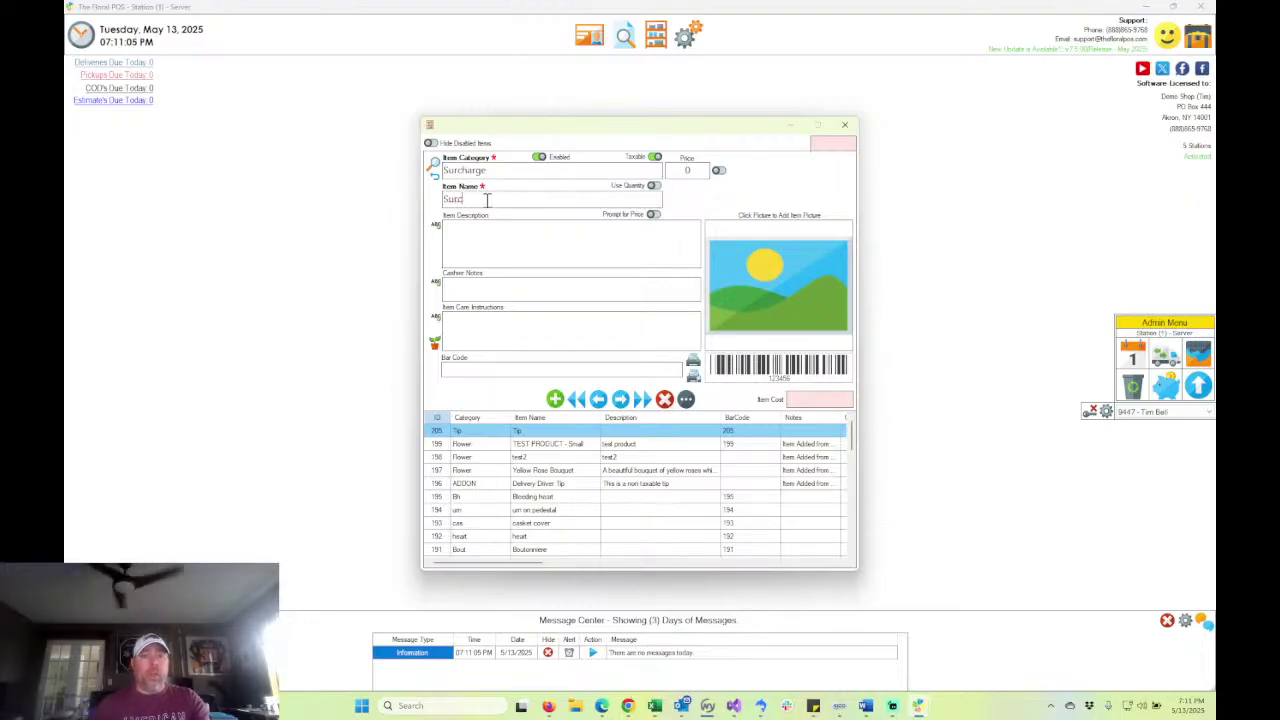
text(harge)
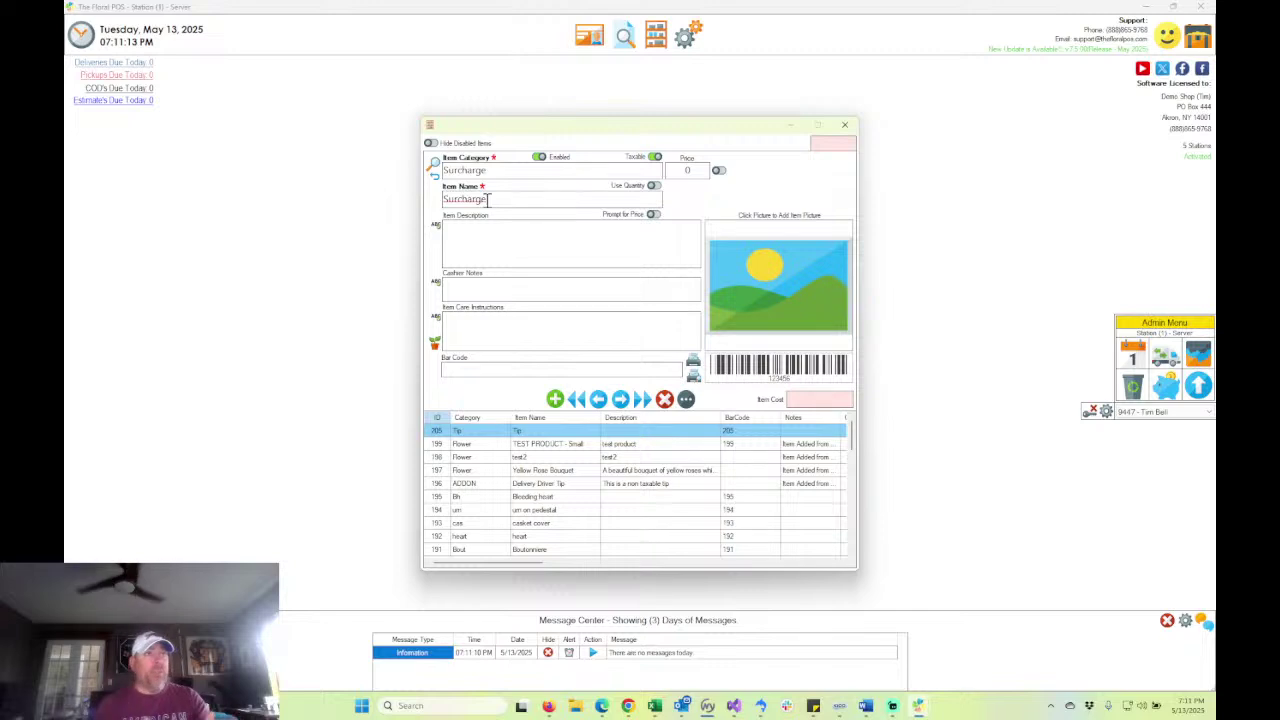
click(655, 157)
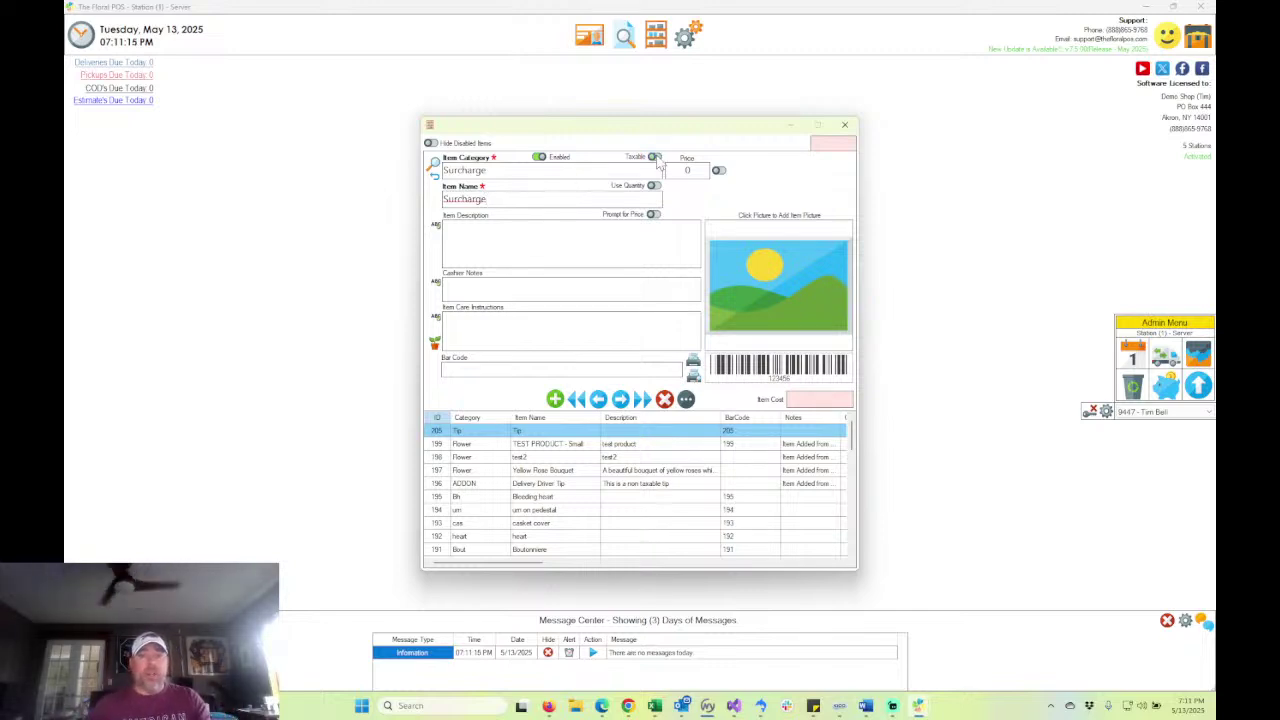
click(555, 399)
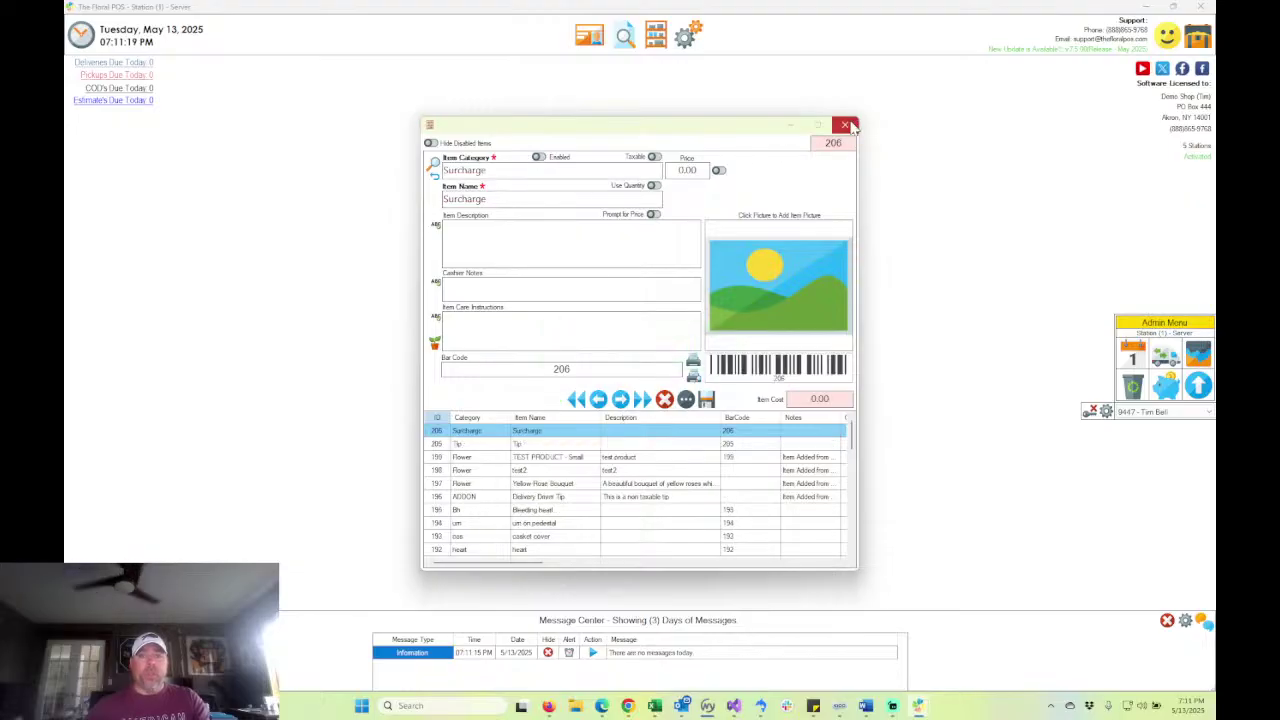
click(844, 124)
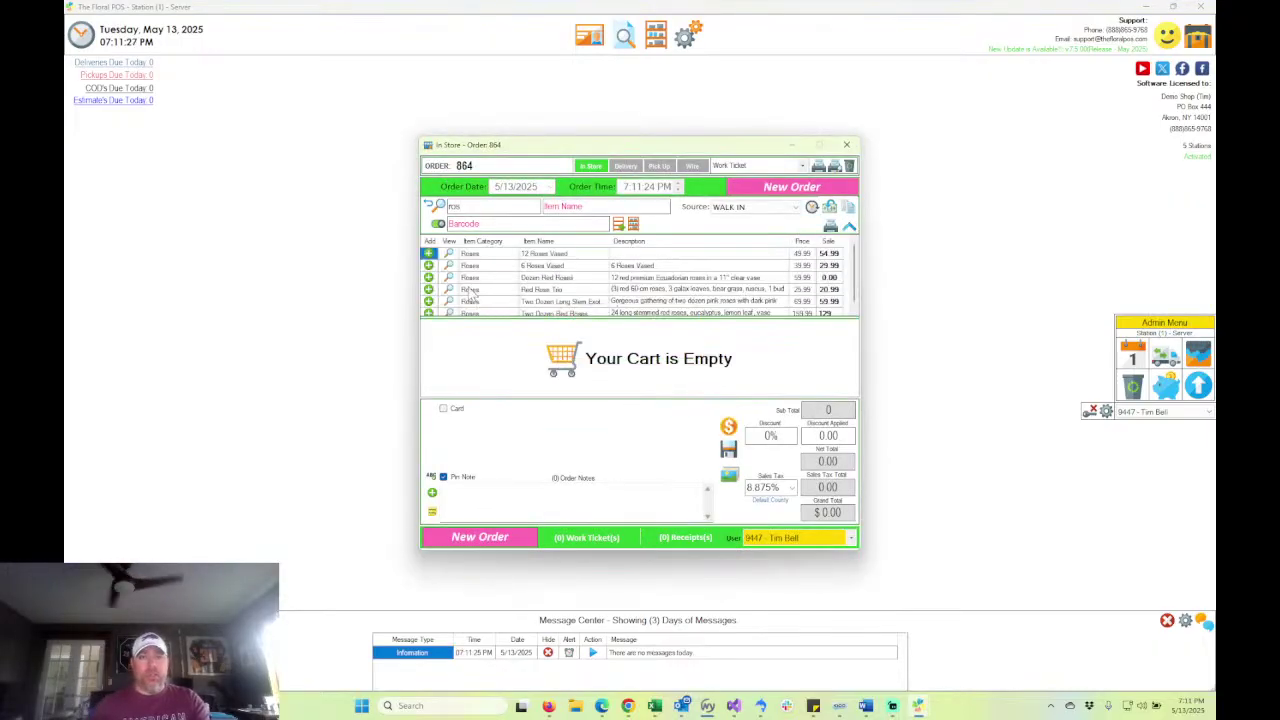
- Add 6 Roses Vased to a new in-store order, and find and select the Surcharge item for it
click(428, 265)
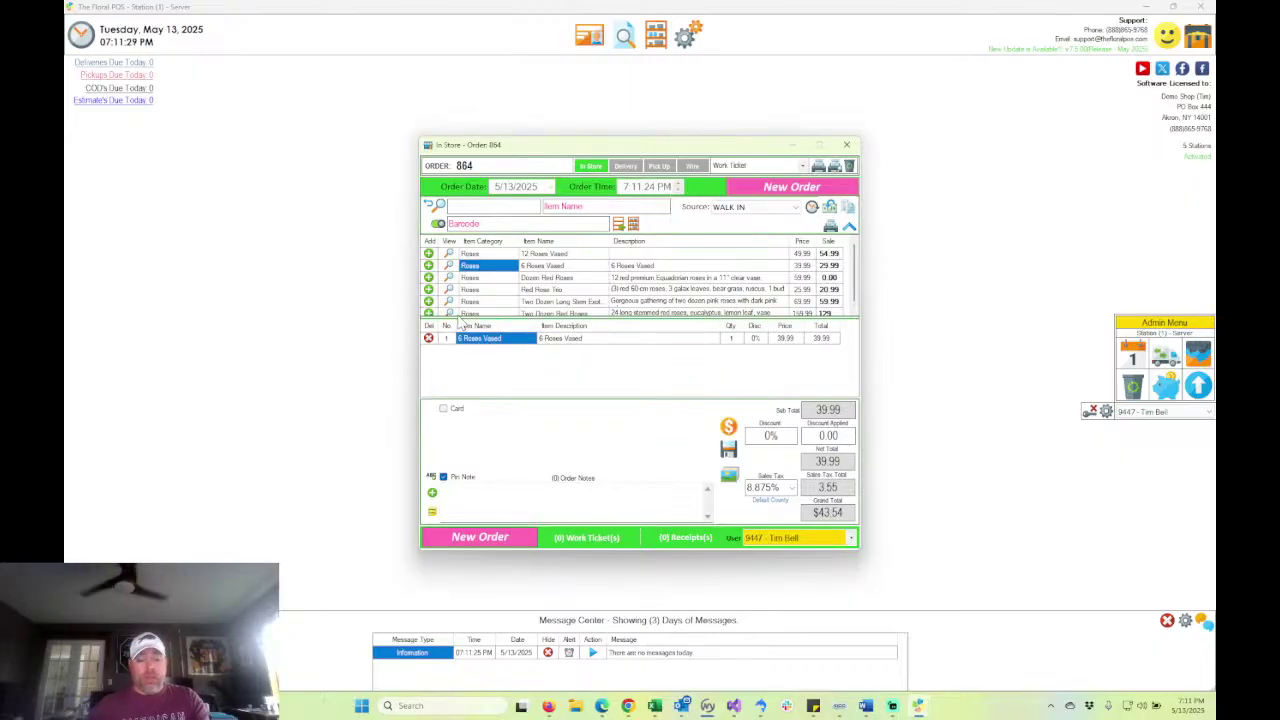
text(surch)
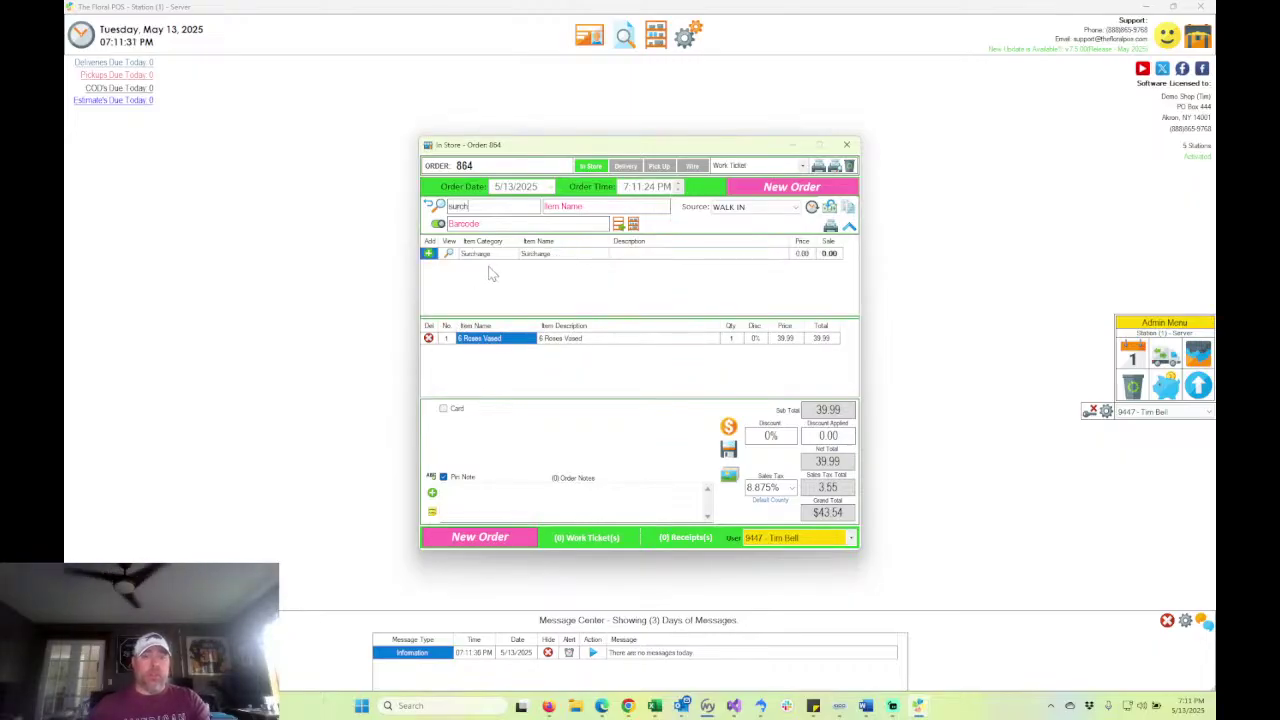
click(428, 254)
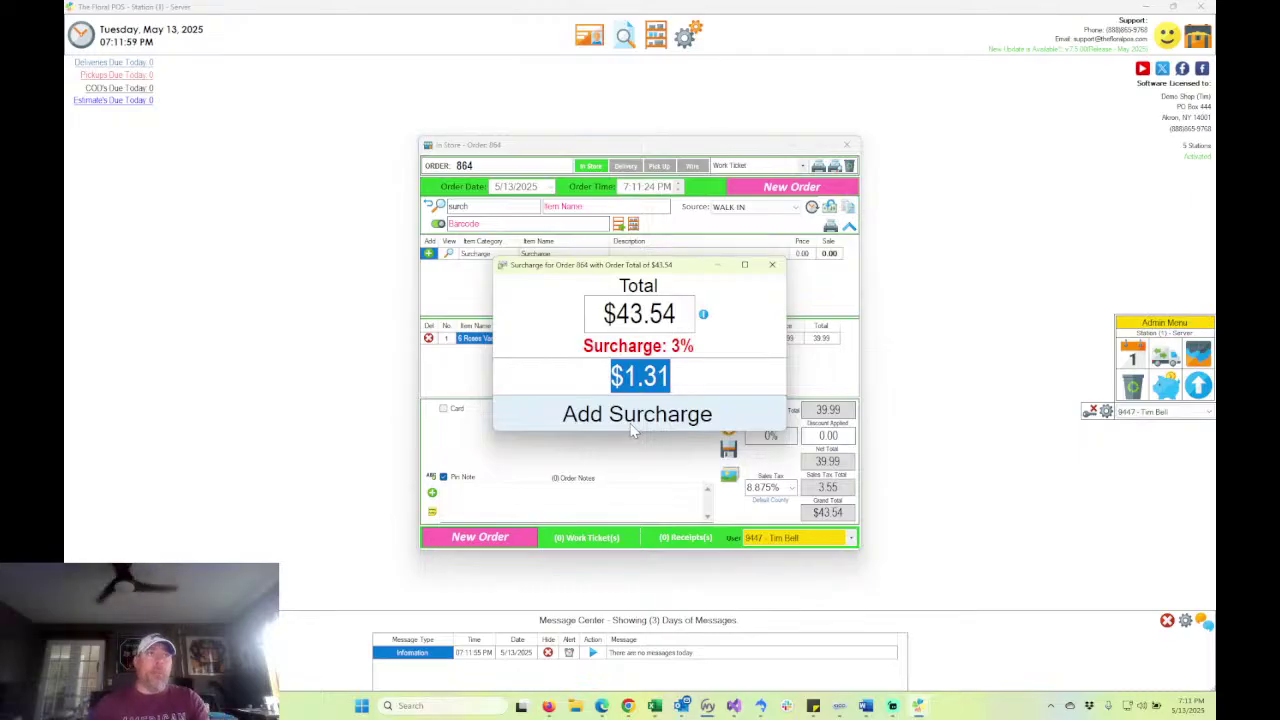
- Try calculating the surcharge on a total of $20, and on a total of $50
click(643, 323)
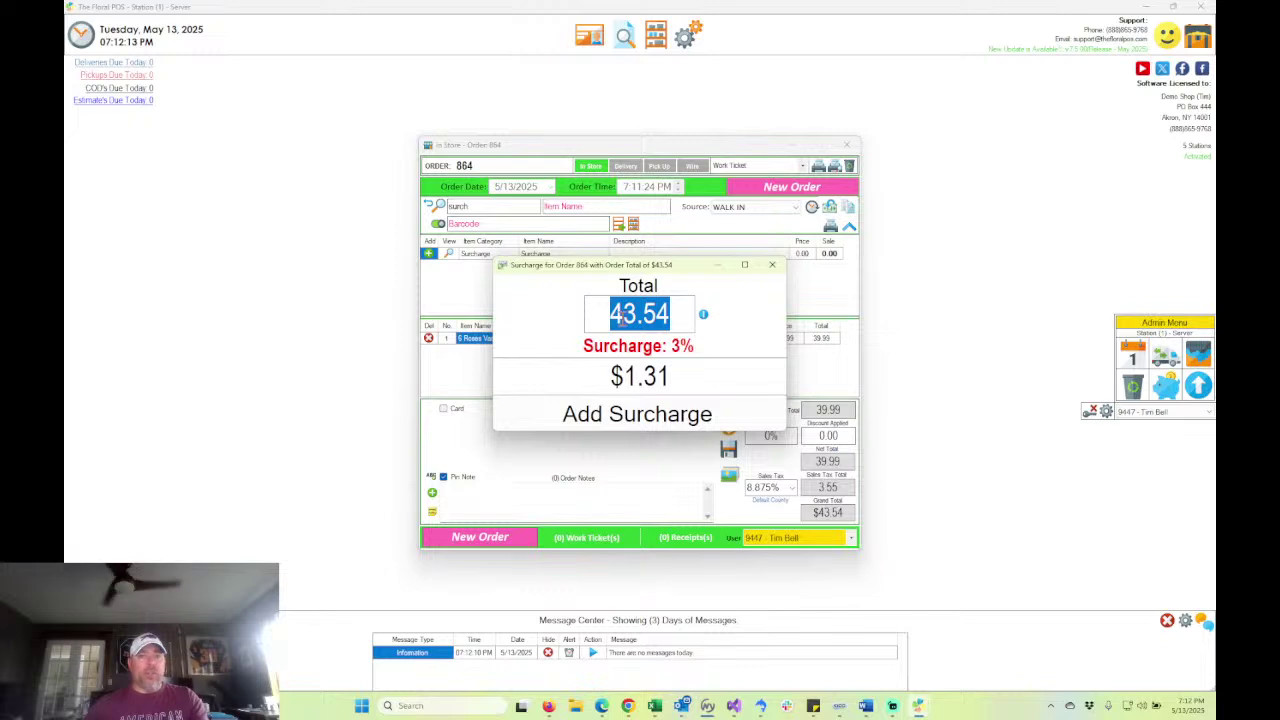
text(20)
key(Tab)
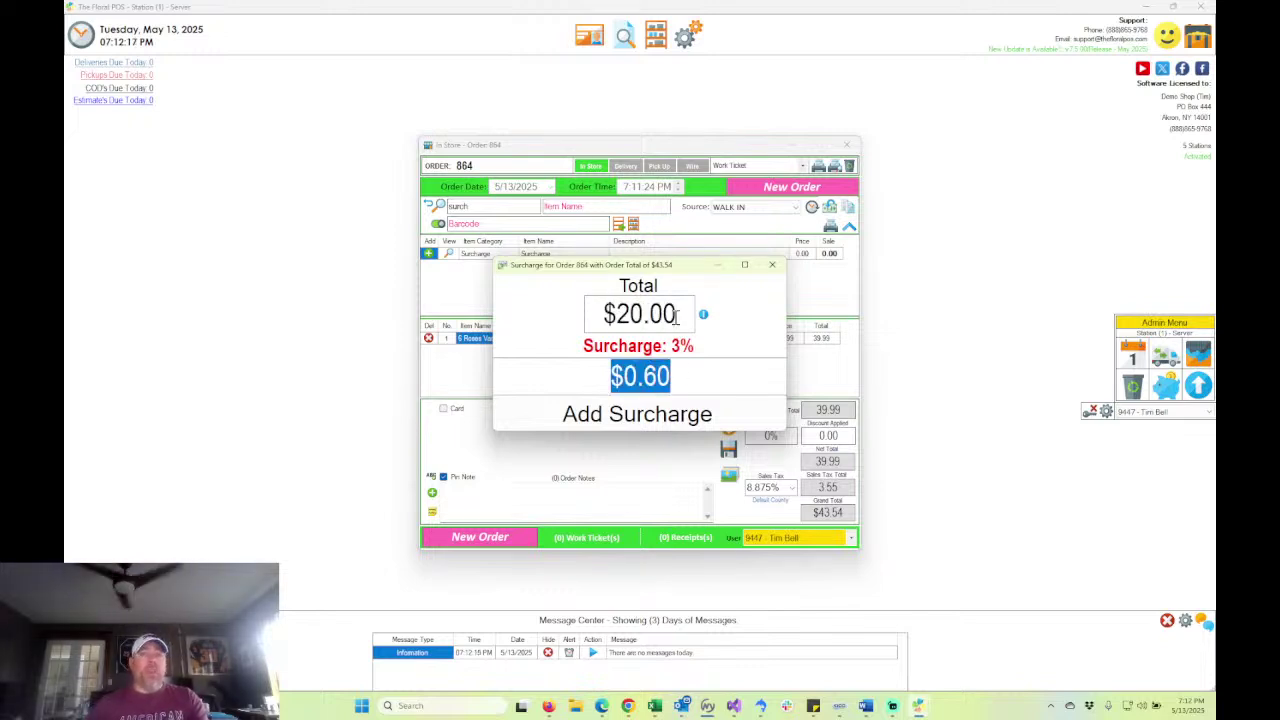
click(604, 313)
text(50)
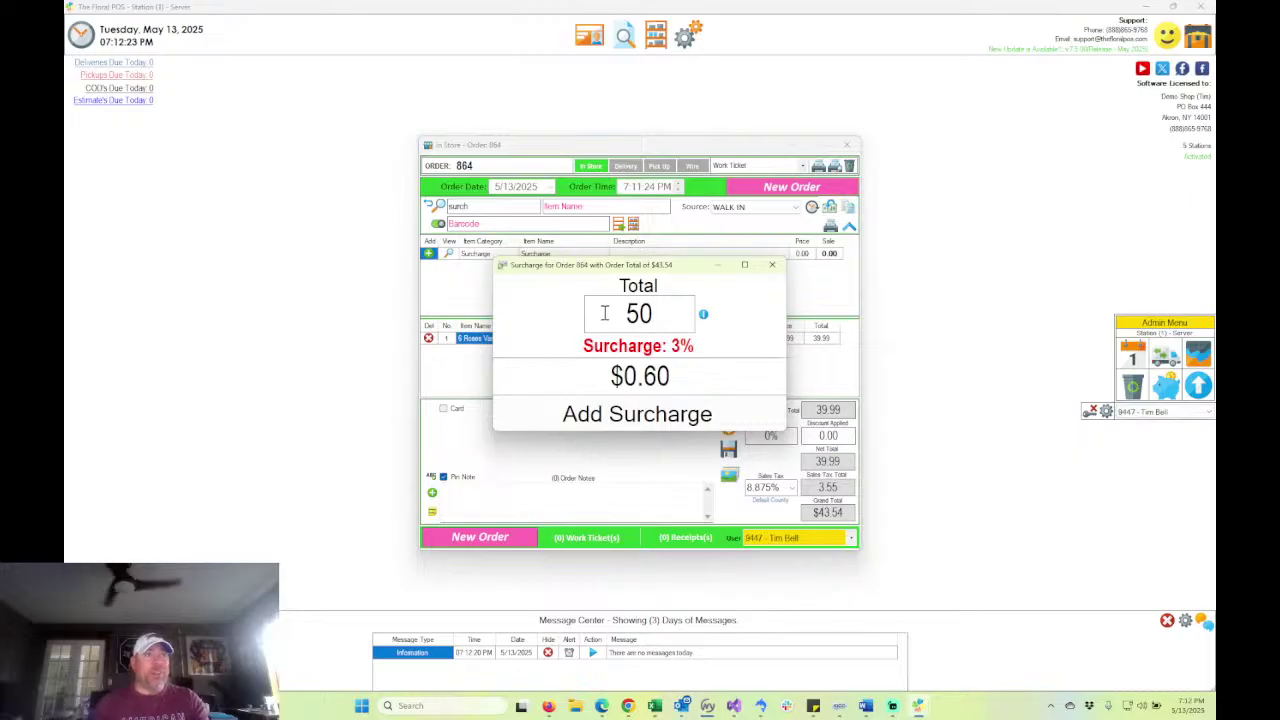
click(684, 376)
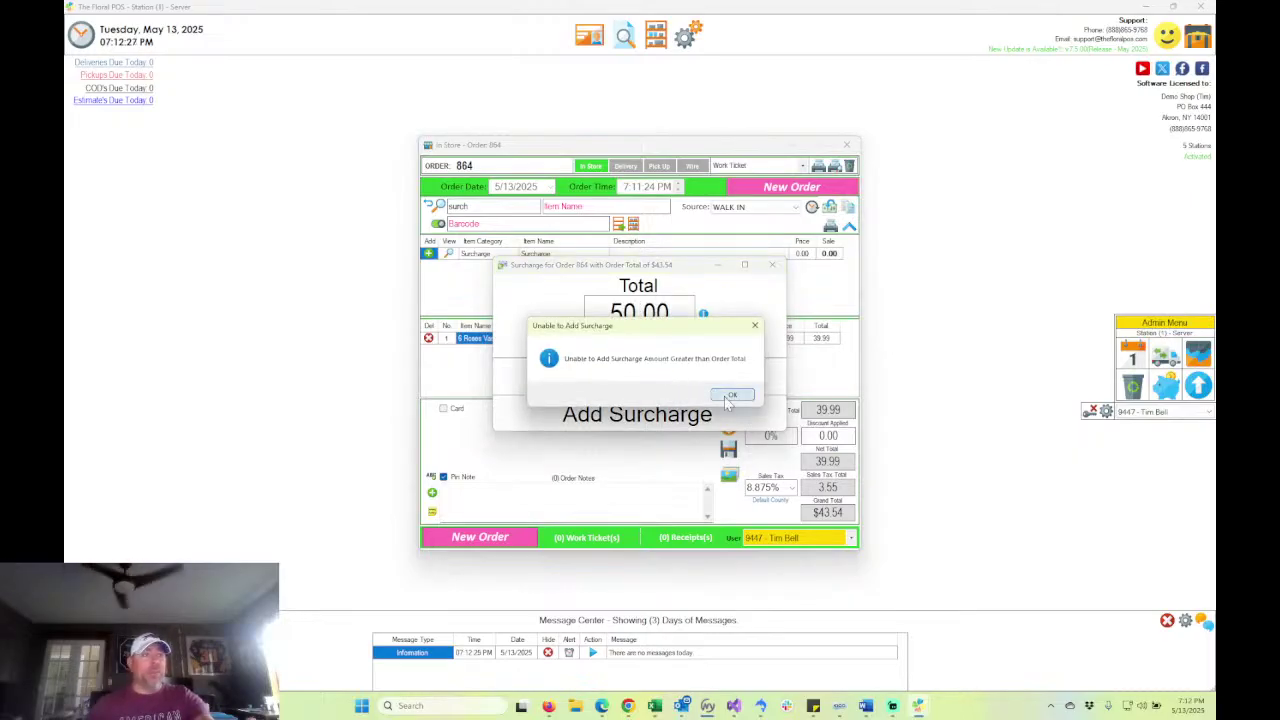
click(726, 396)
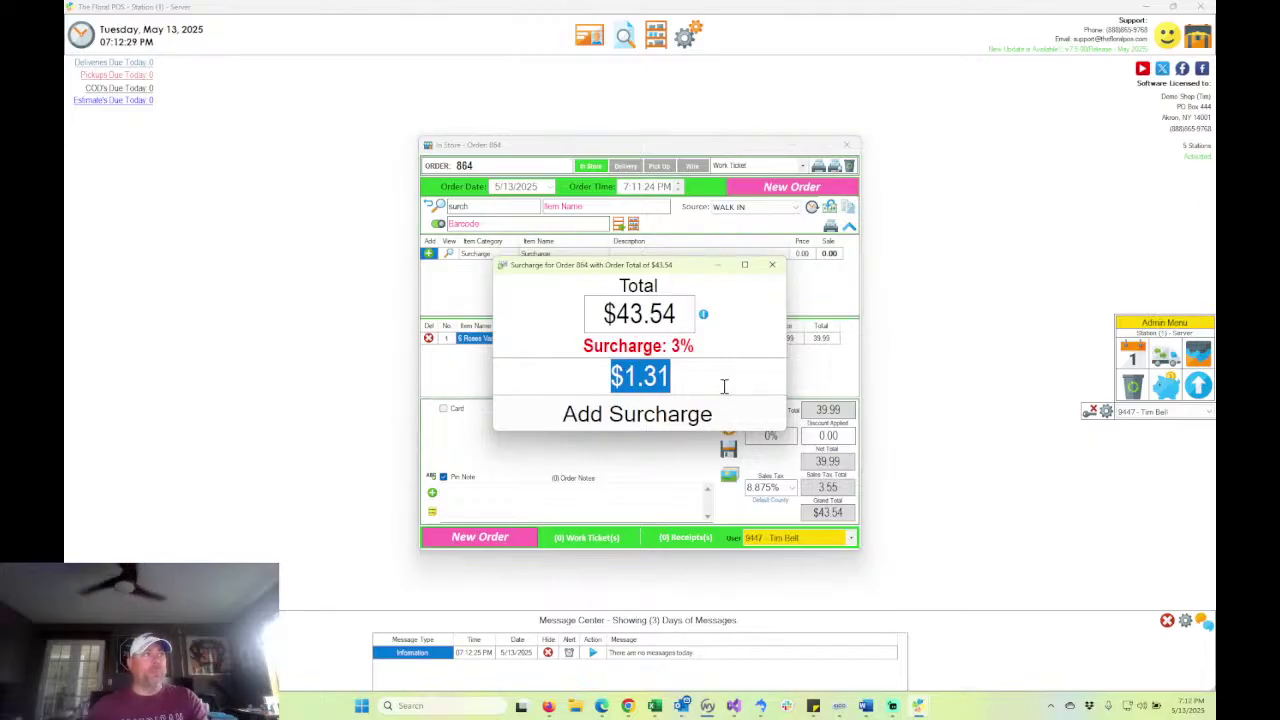
- Add the surcharge for the full order total to the order, and close the order without saving
click(680, 420)
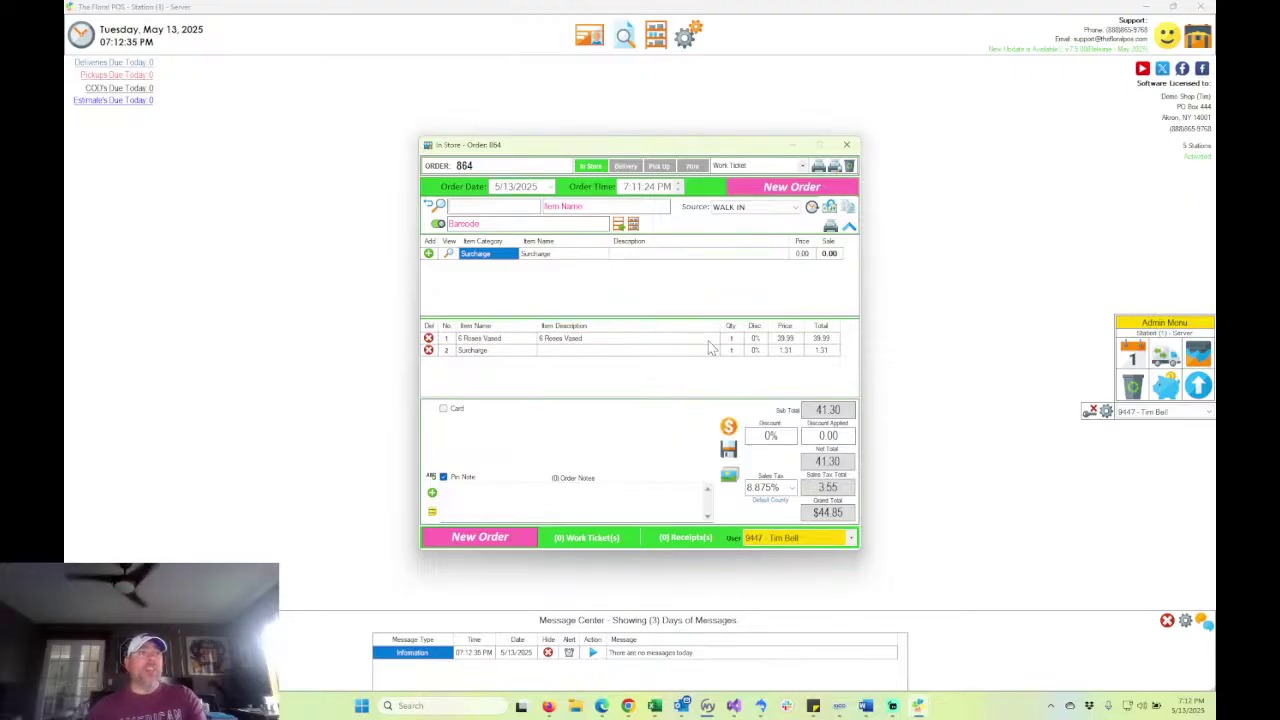
click(846, 144)
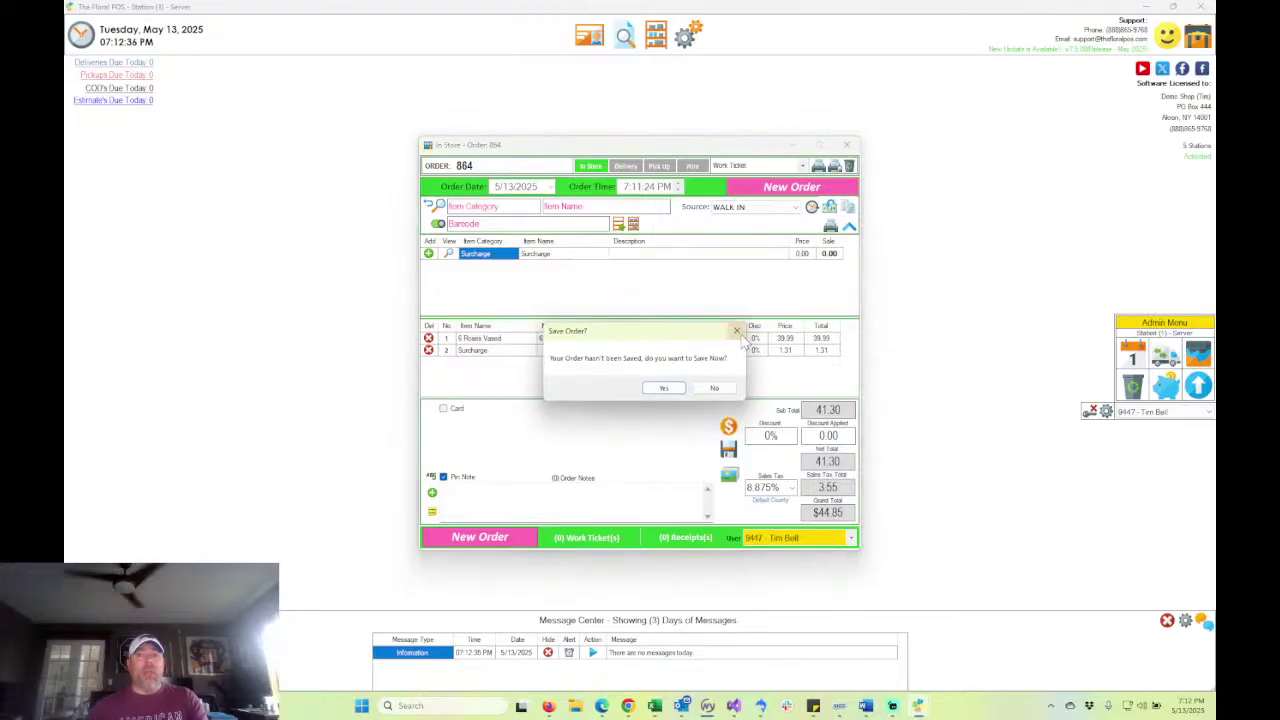
click(712, 388)
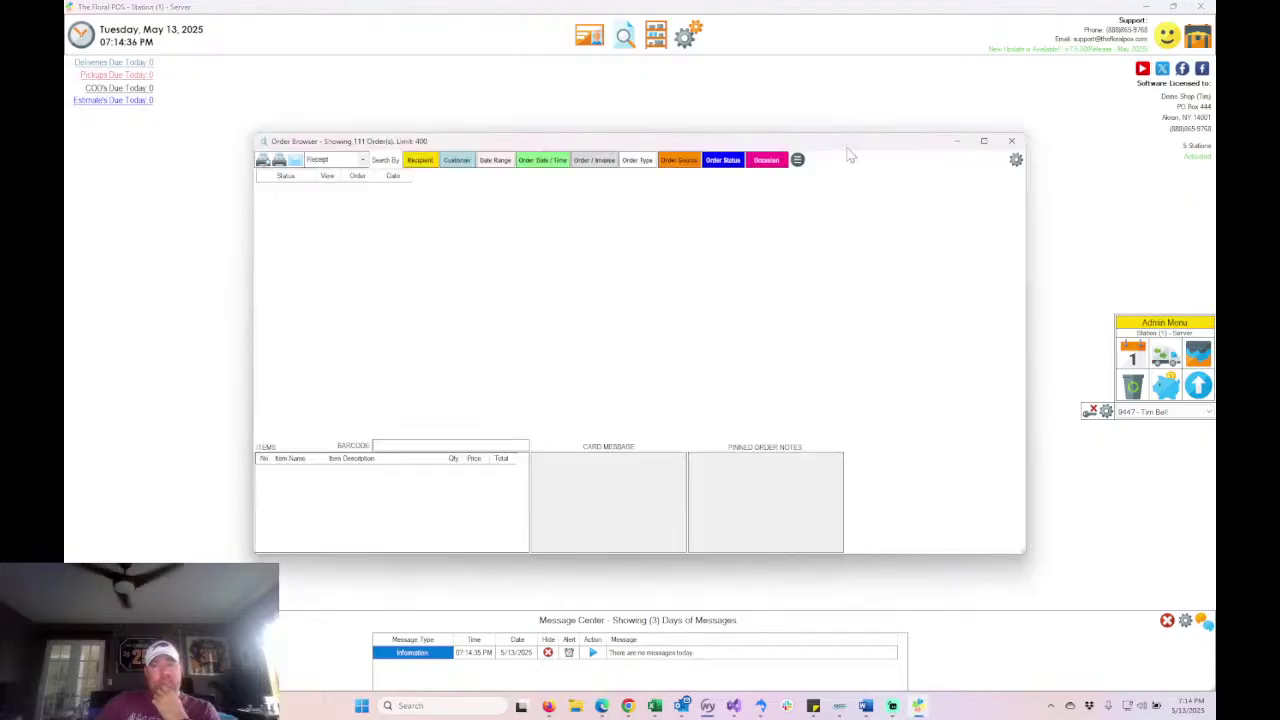
- Examine the Order Browser's additional actions and its Recipient, Customer, Date Range, Order Date / Time, Order / Invoice and Order Type search filters
click(758, 154)
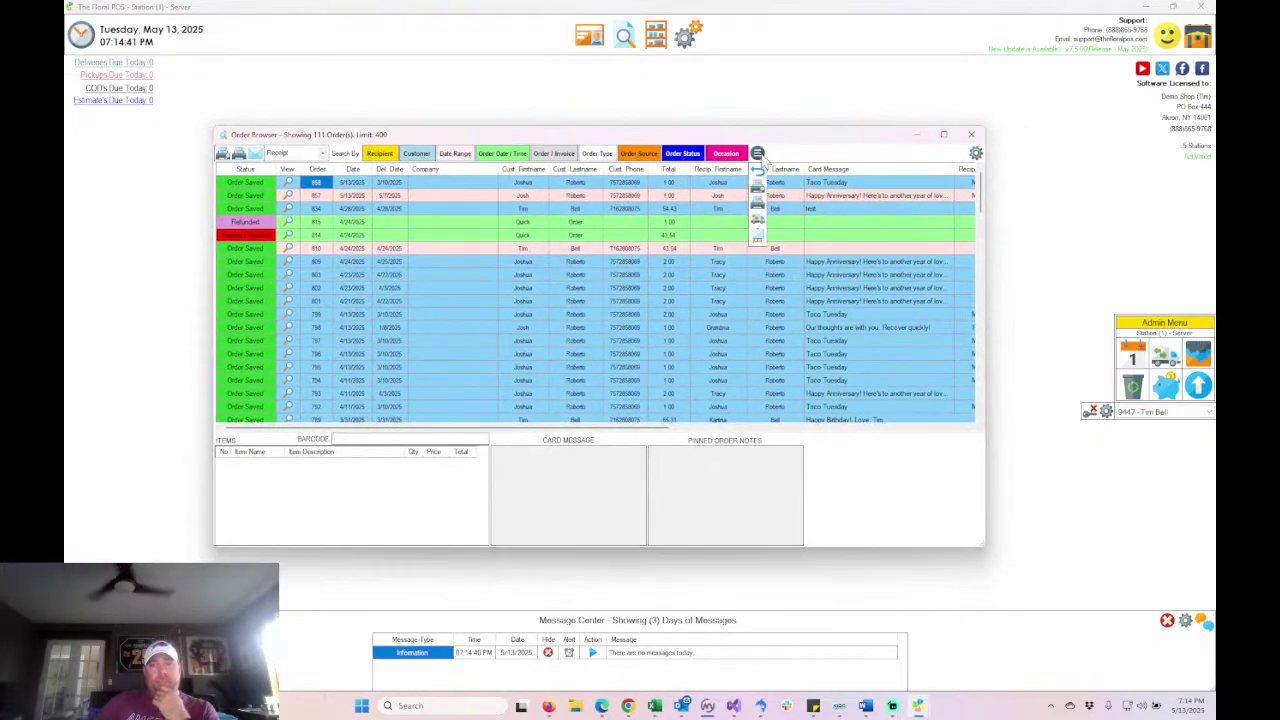
drag(860, 143, 831, 149)
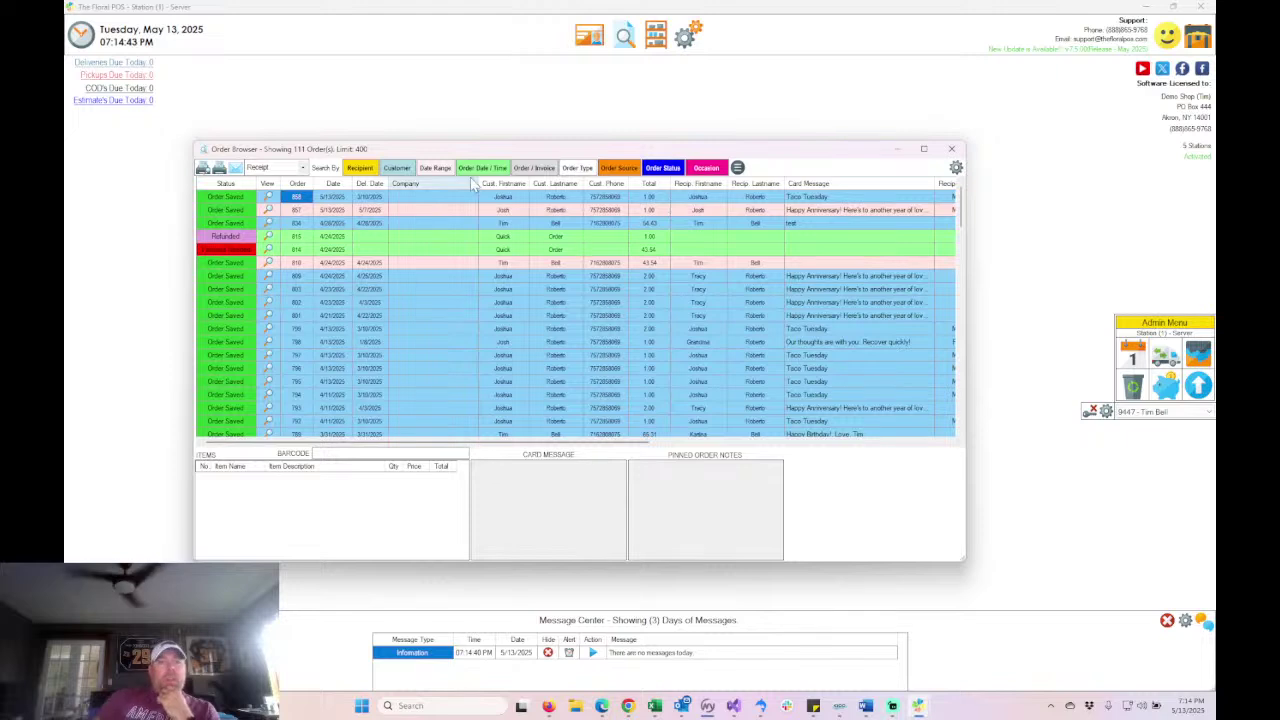
drag(469, 151, 485, 147)
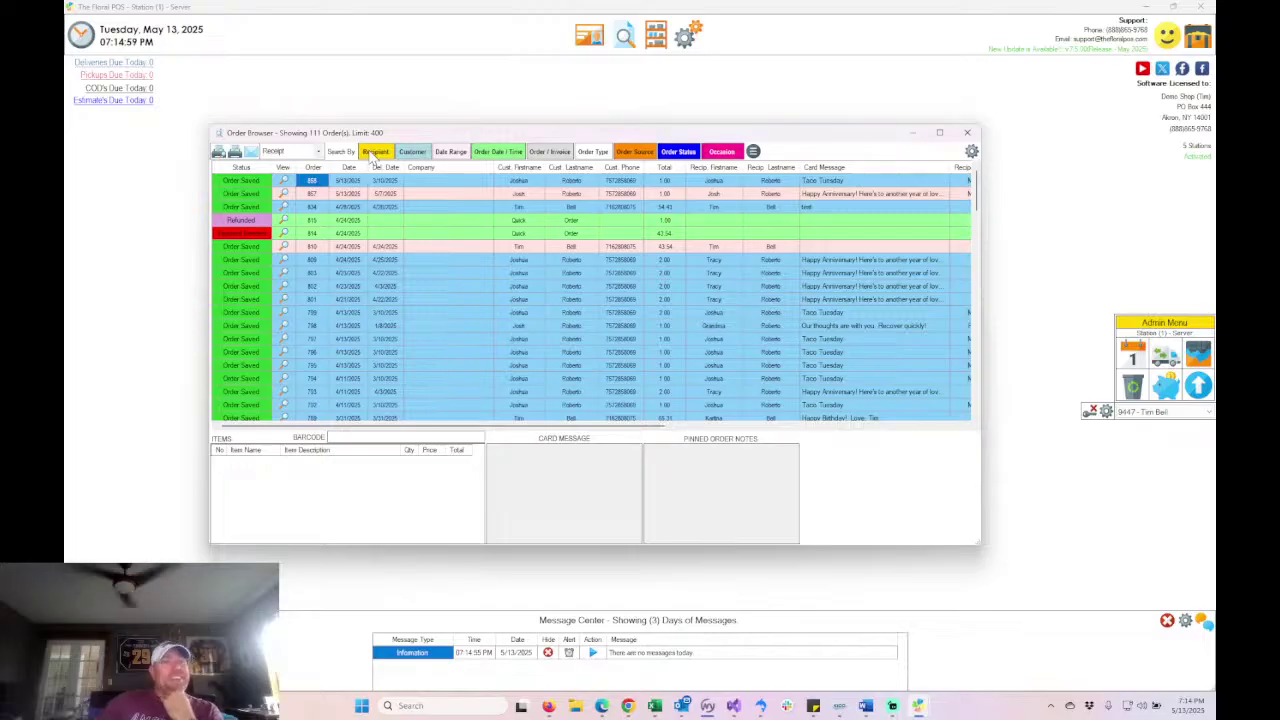
click(376, 156)
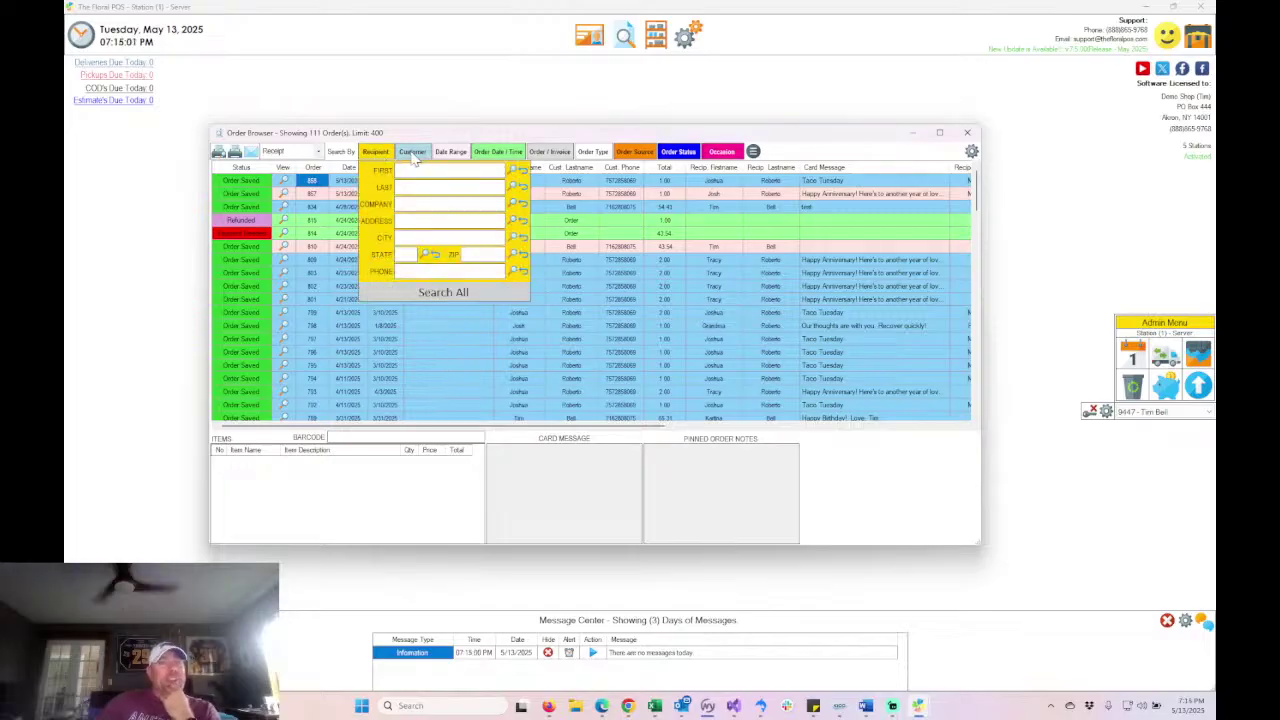
click(412, 158)
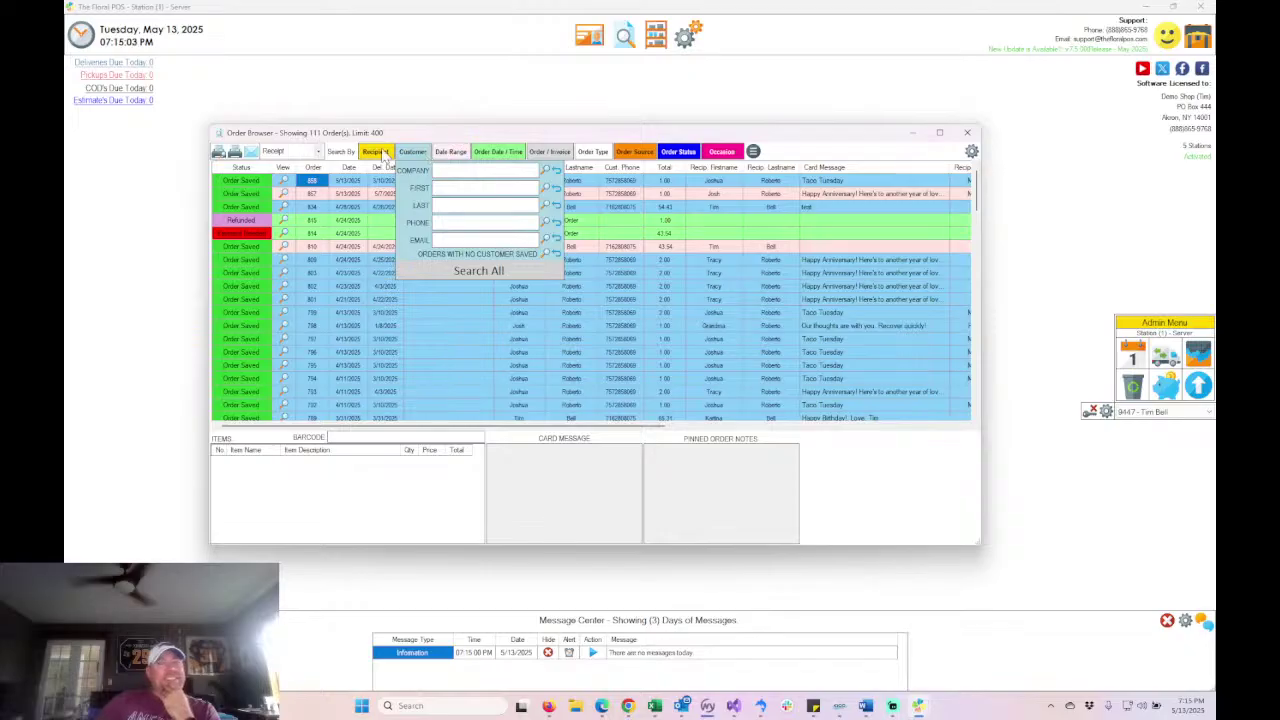
click(380, 154)
click(456, 155)
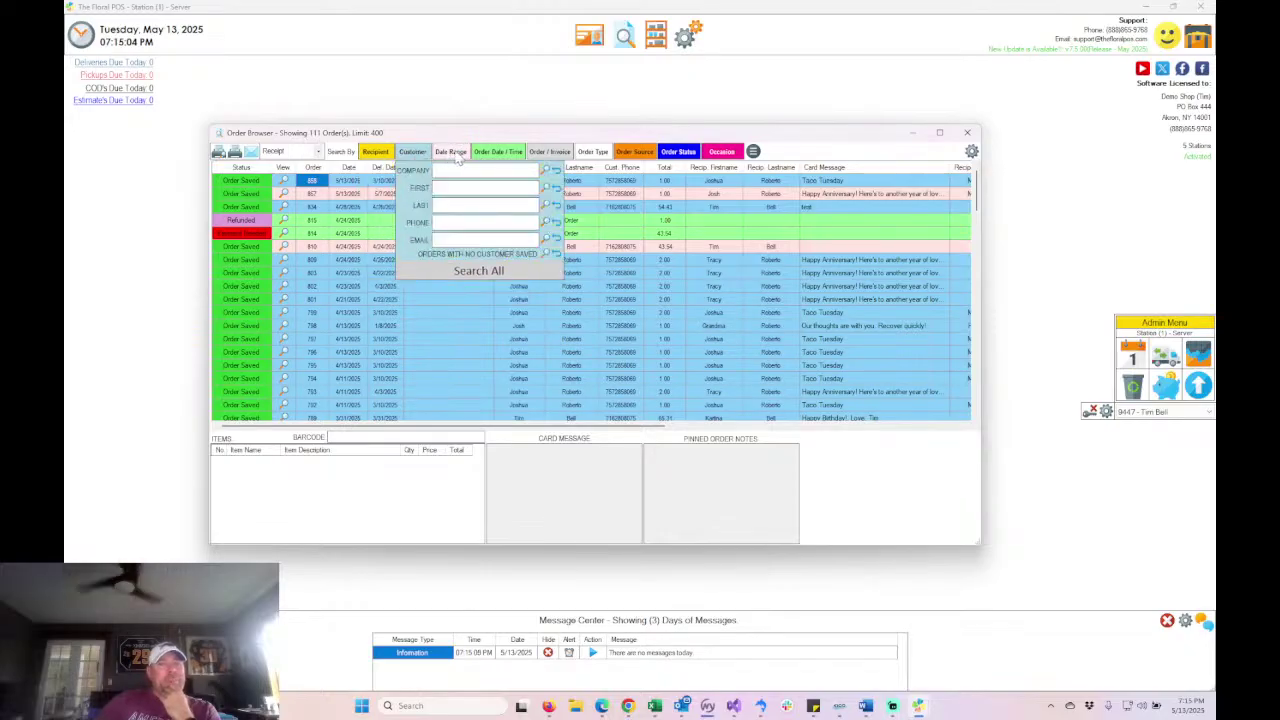
click(506, 155)
click(552, 154)
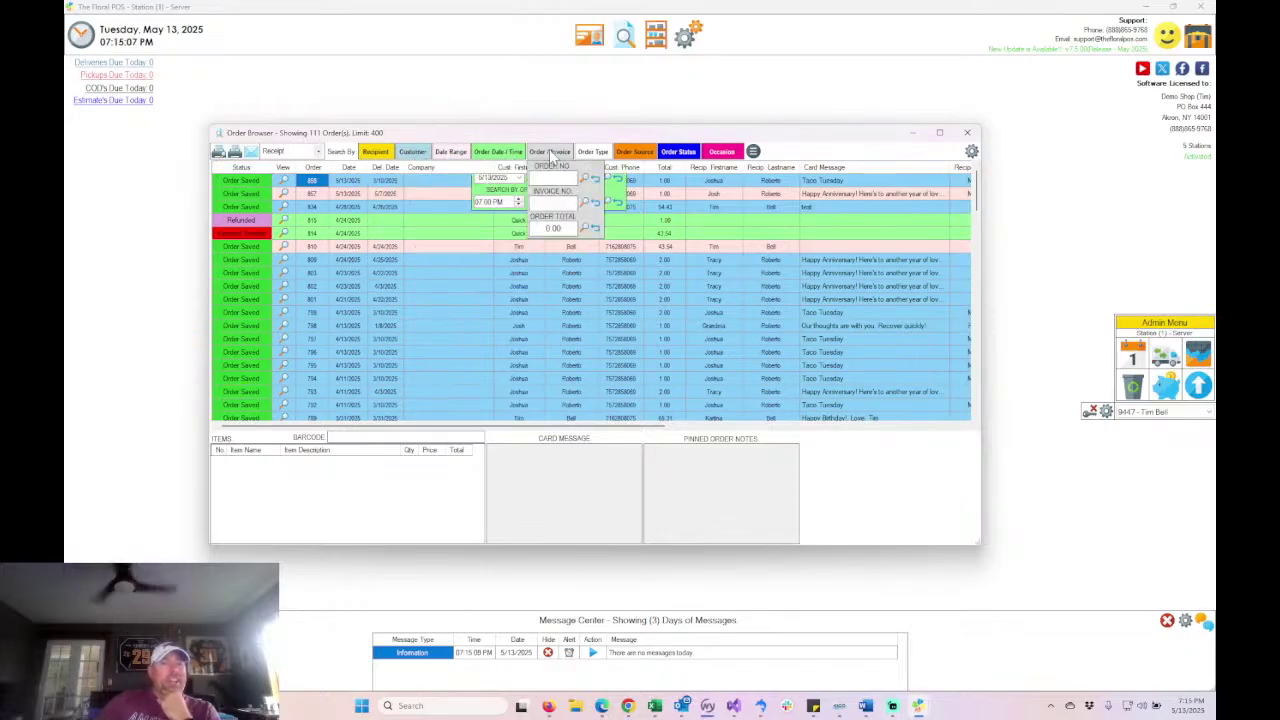
click(603, 154)
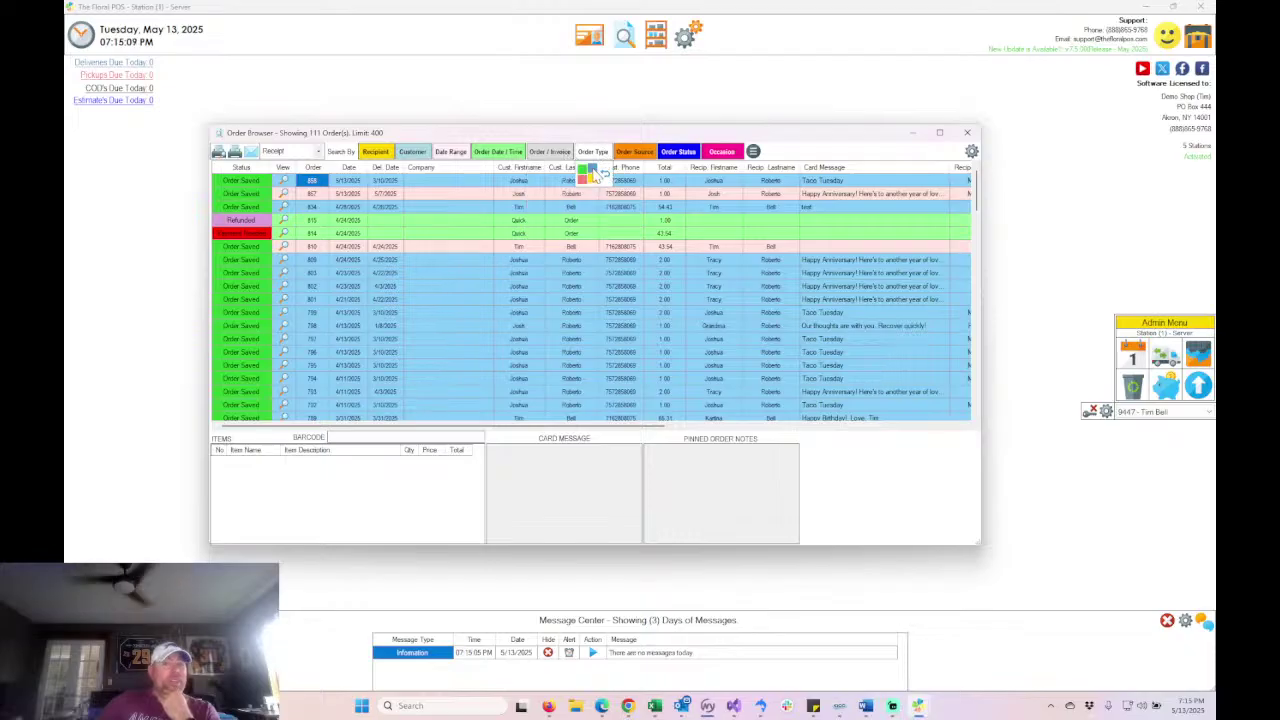
- Examine the choices in the Order Source, Order Status and Occasion search filters of the Order Browser, and reposition its window
click(640, 154)
click(712, 172)
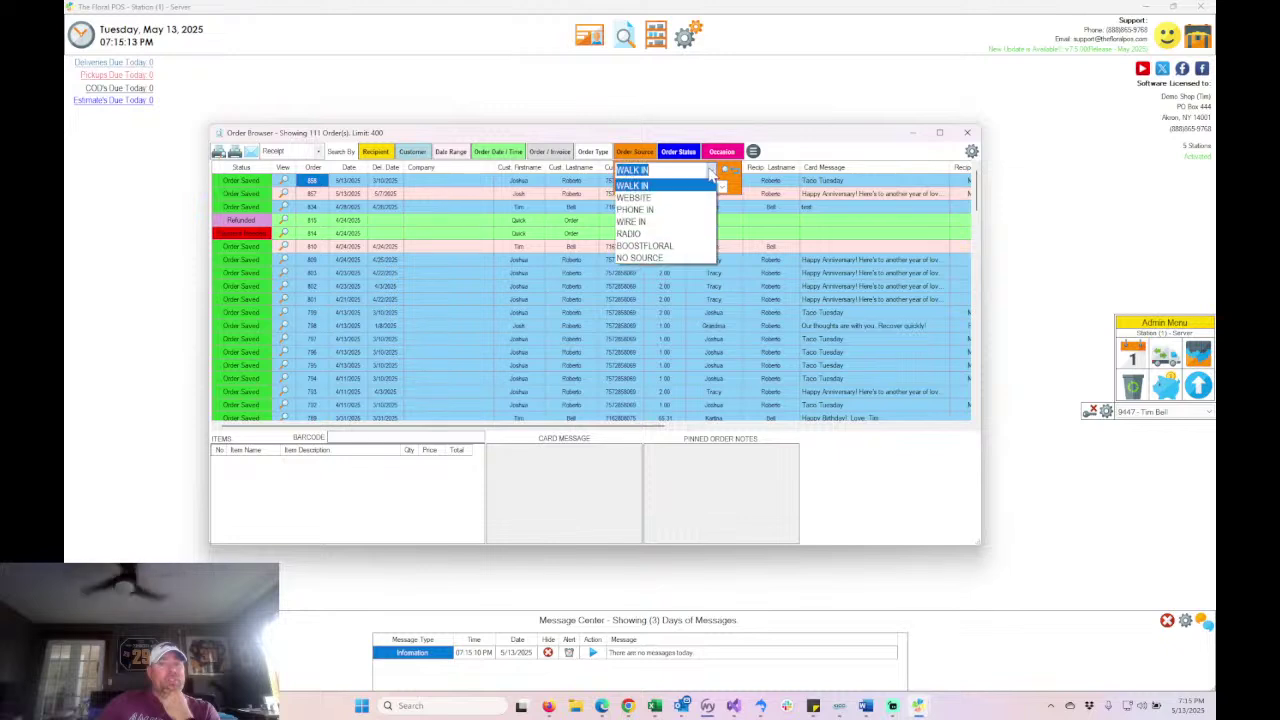
click(650, 185)
click(678, 151)
click(752, 175)
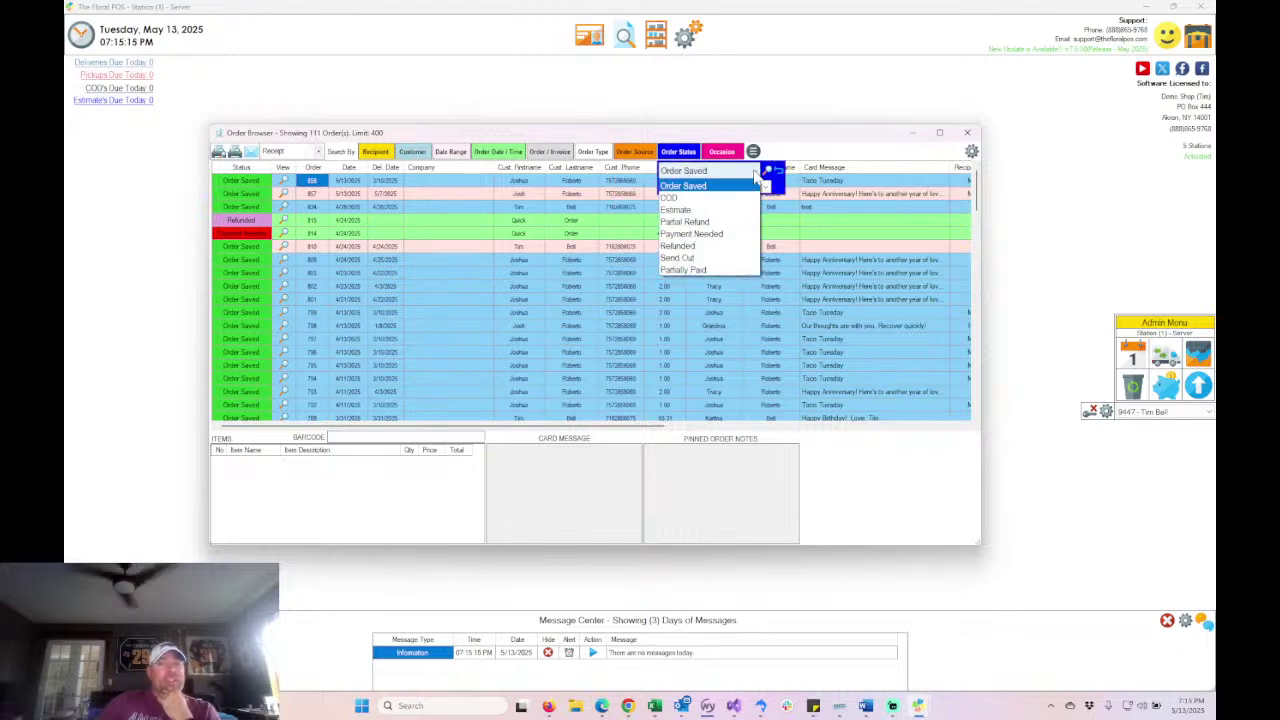
click(722, 151)
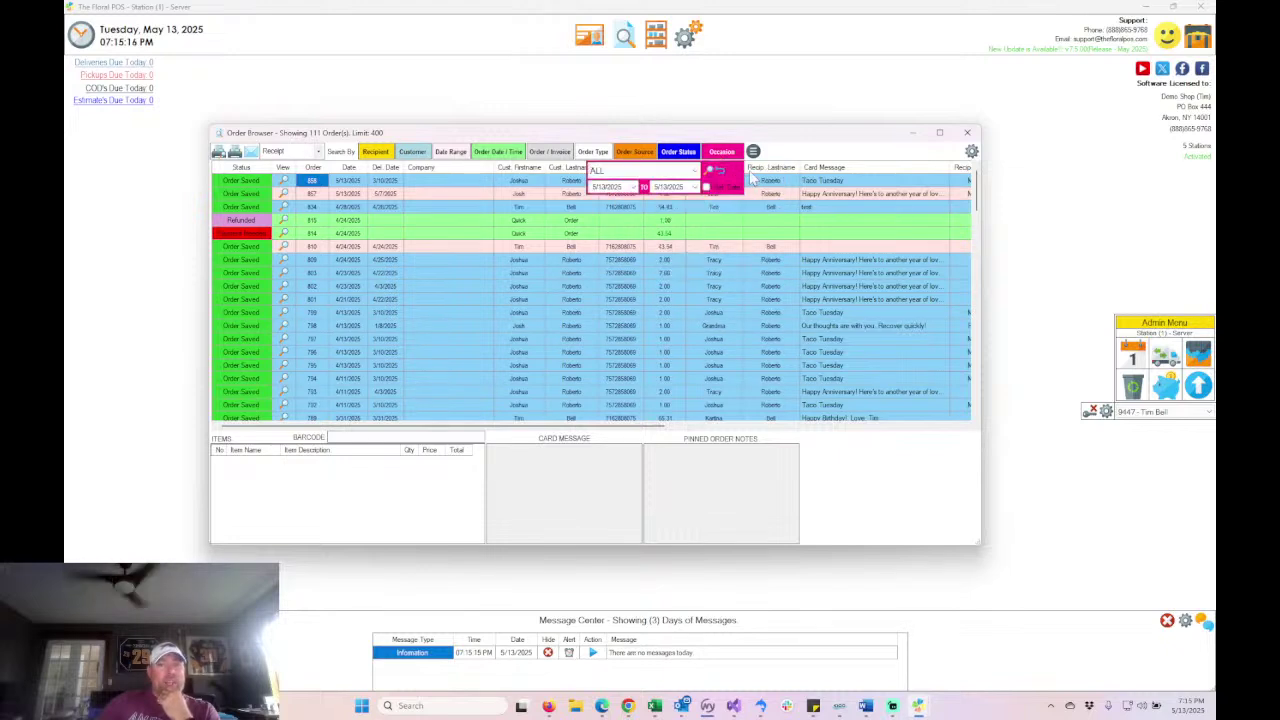
click(690, 171)
click(620, 181)
click(678, 151)
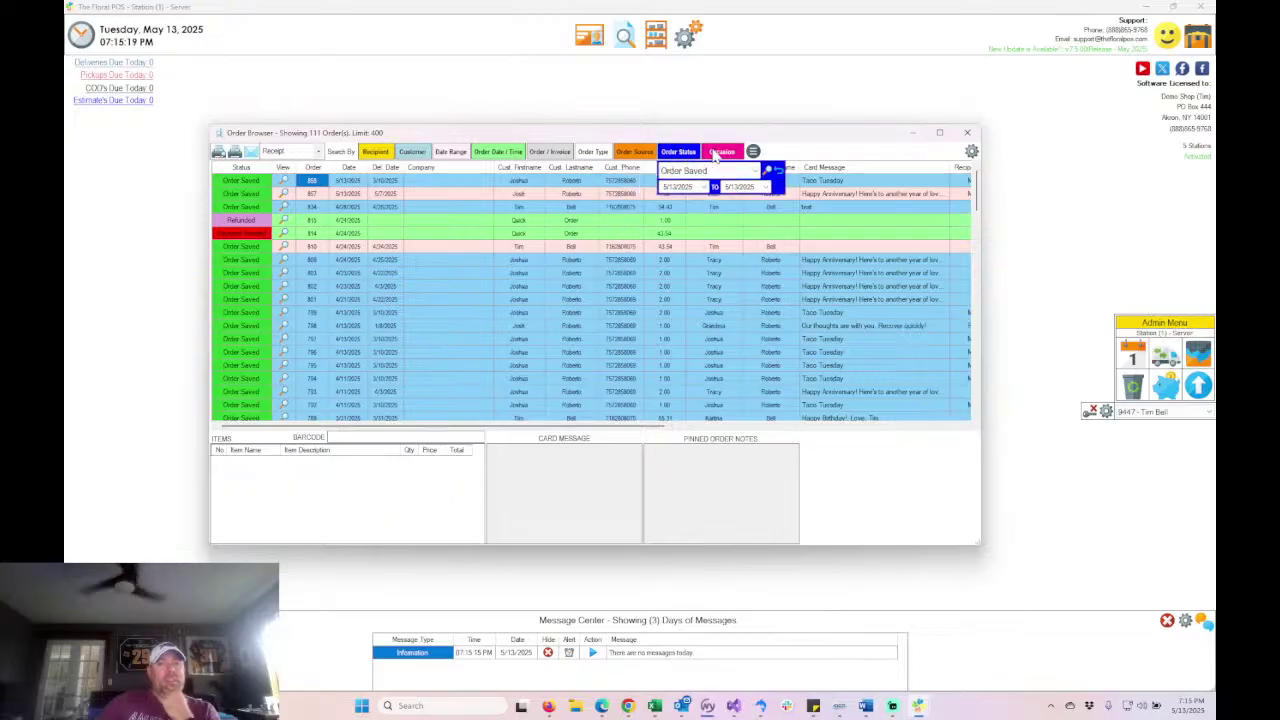
click(675, 157)
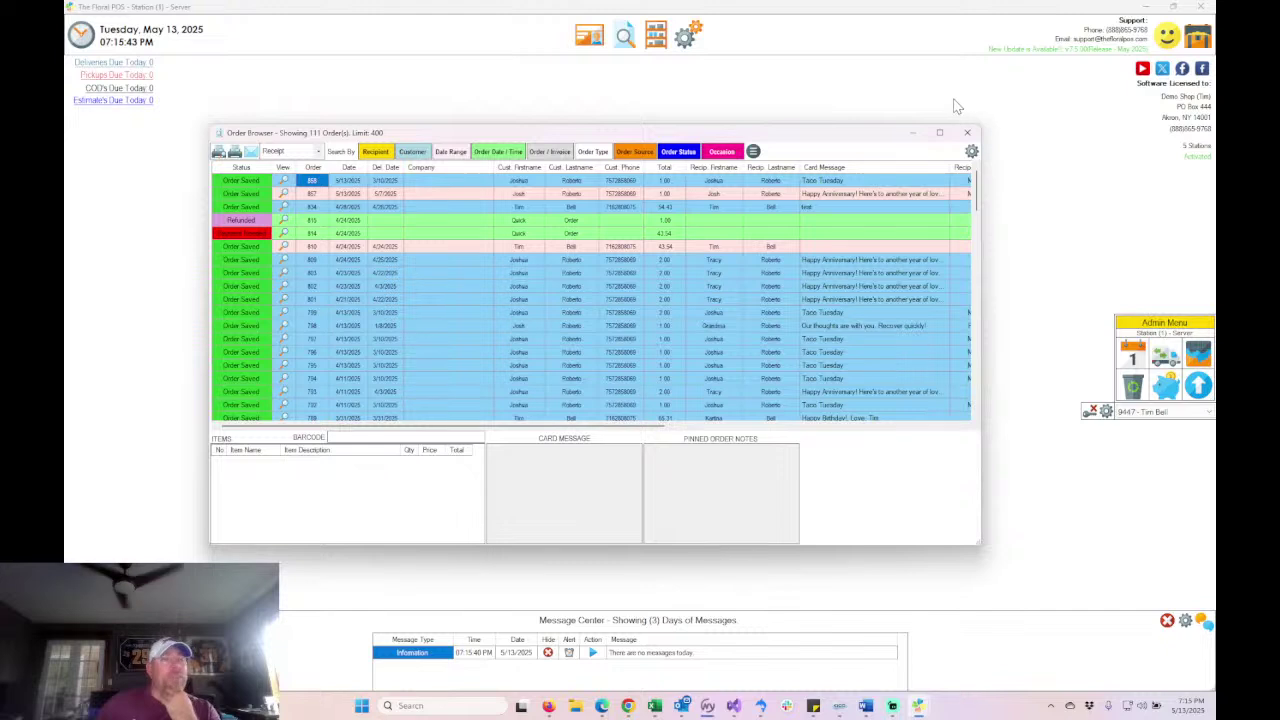
drag(879, 130, 845, 126)
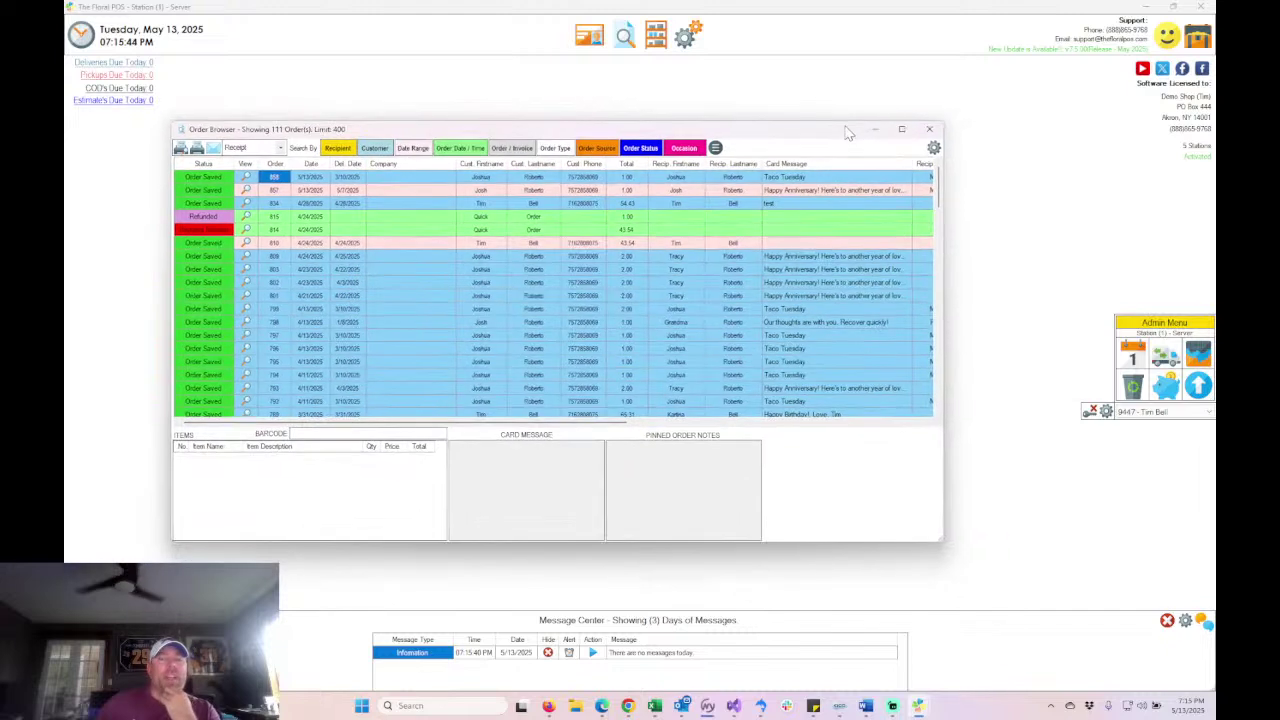
- Check the order limit in the Order Browser's display settings, and try hiding and reshowing the Status and Card Message columns
click(934, 148)
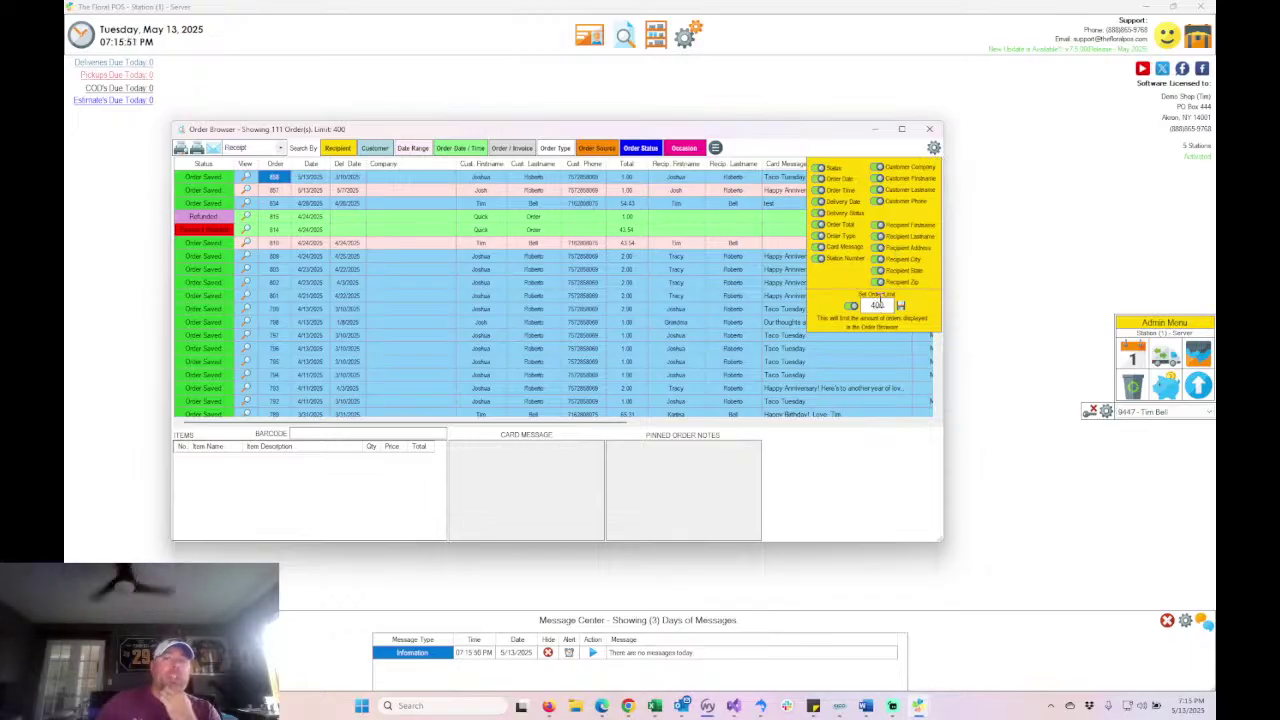
drag(892, 305, 851, 316)
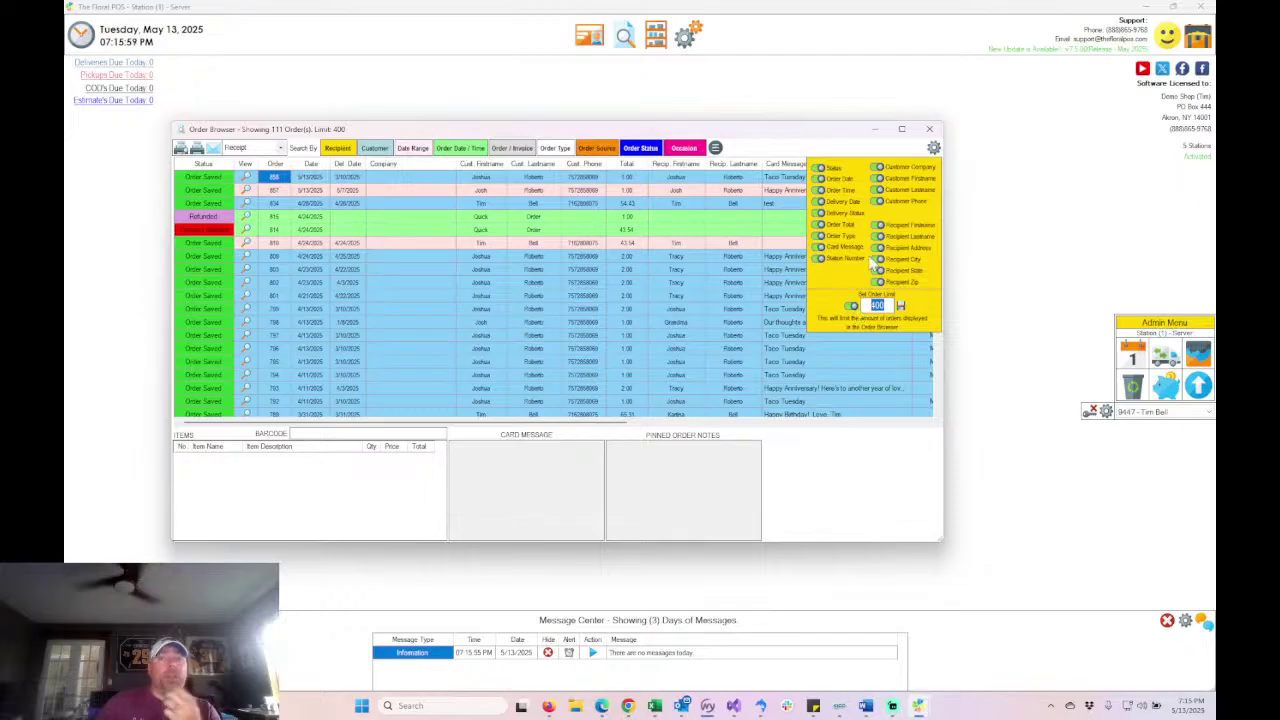
click(818, 170)
click(818, 178)
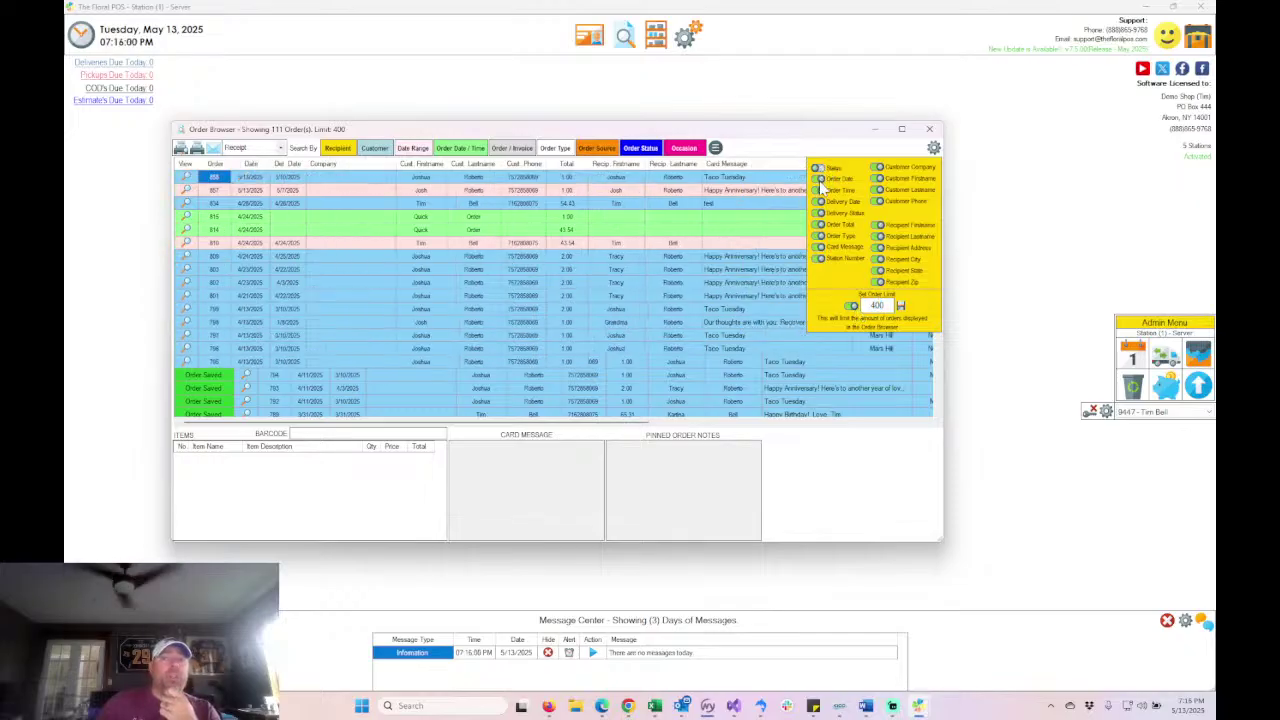
click(818, 178)
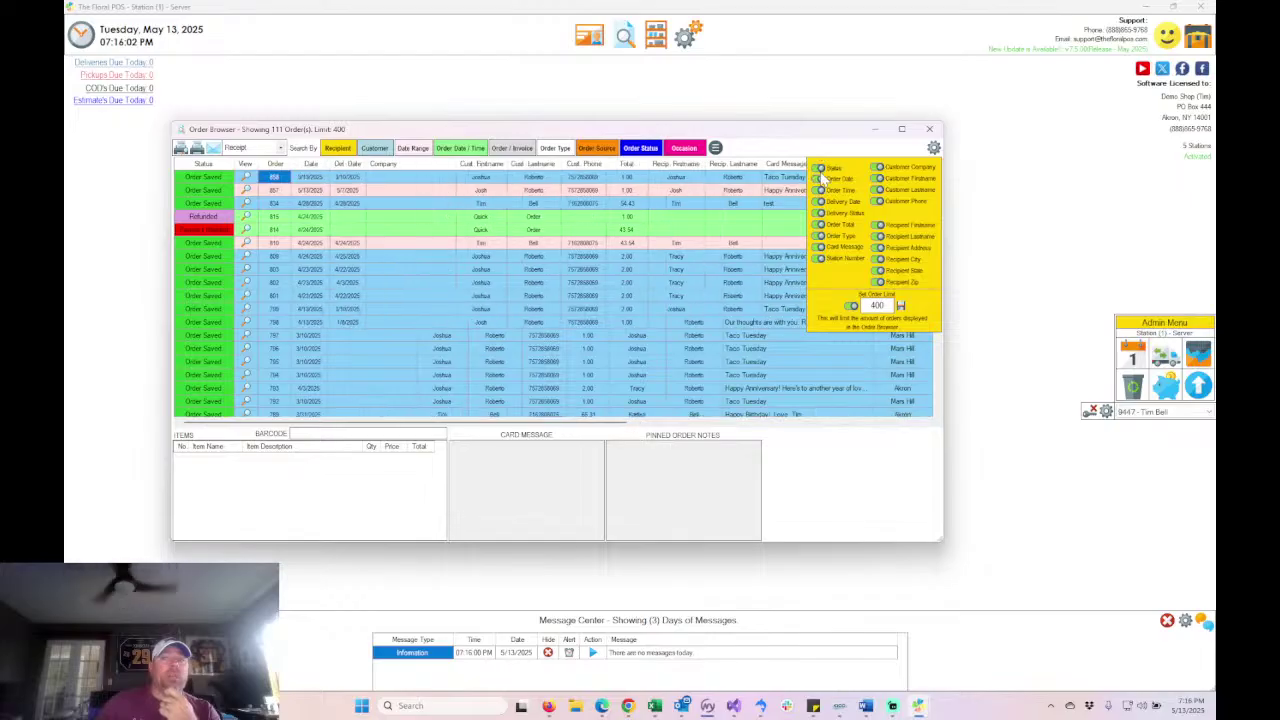
click(818, 225)
click(818, 226)
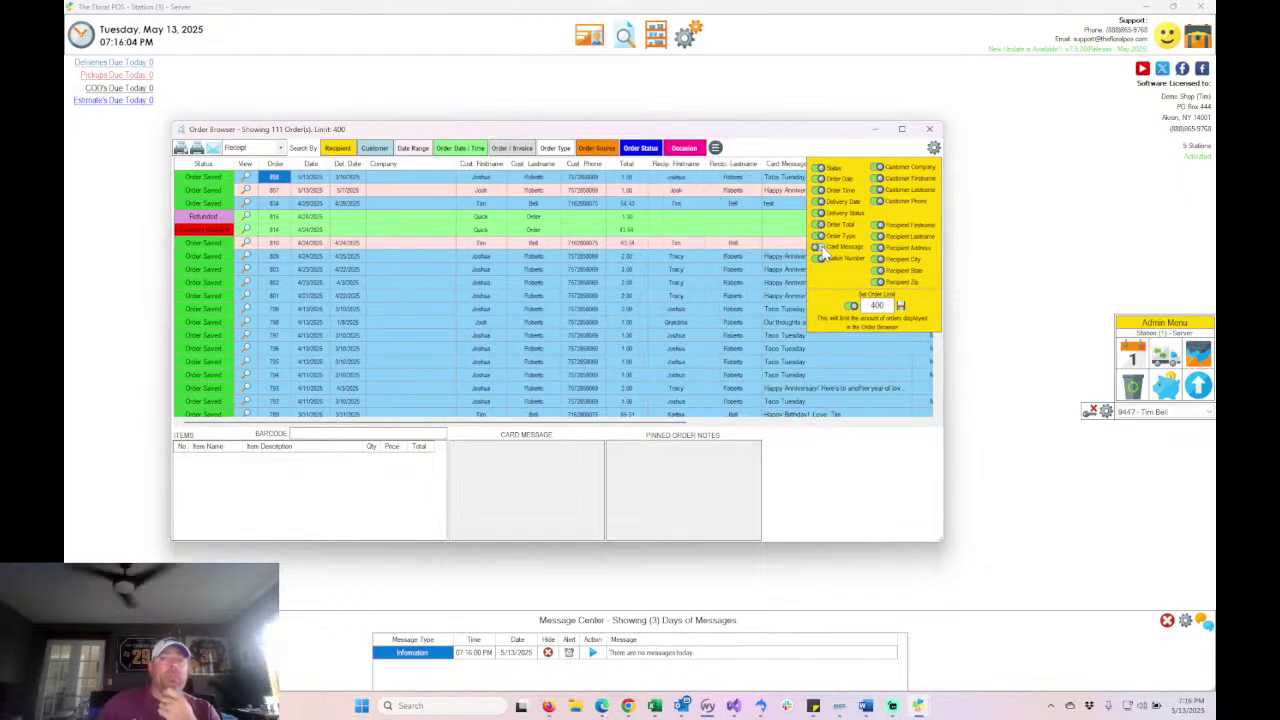
click(934, 149)
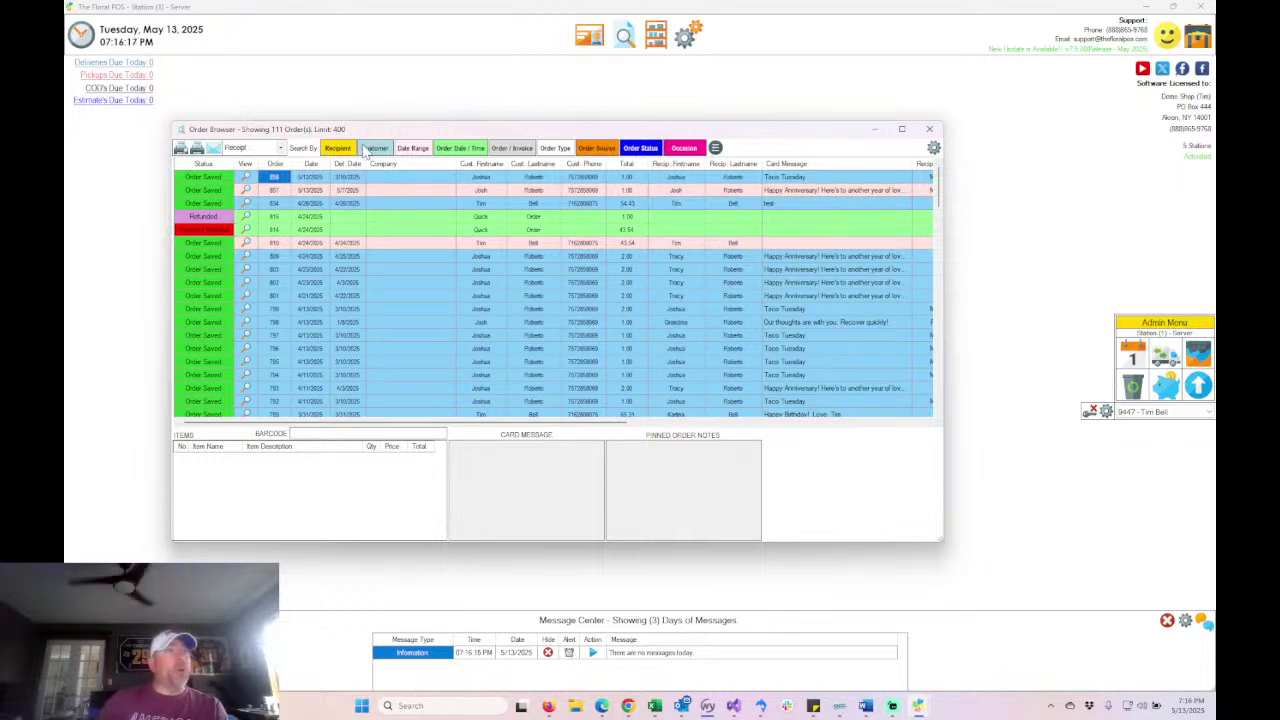
- Examine the search fields of the Recipient and Customer filters, and close the Order Browser
click(342, 150)
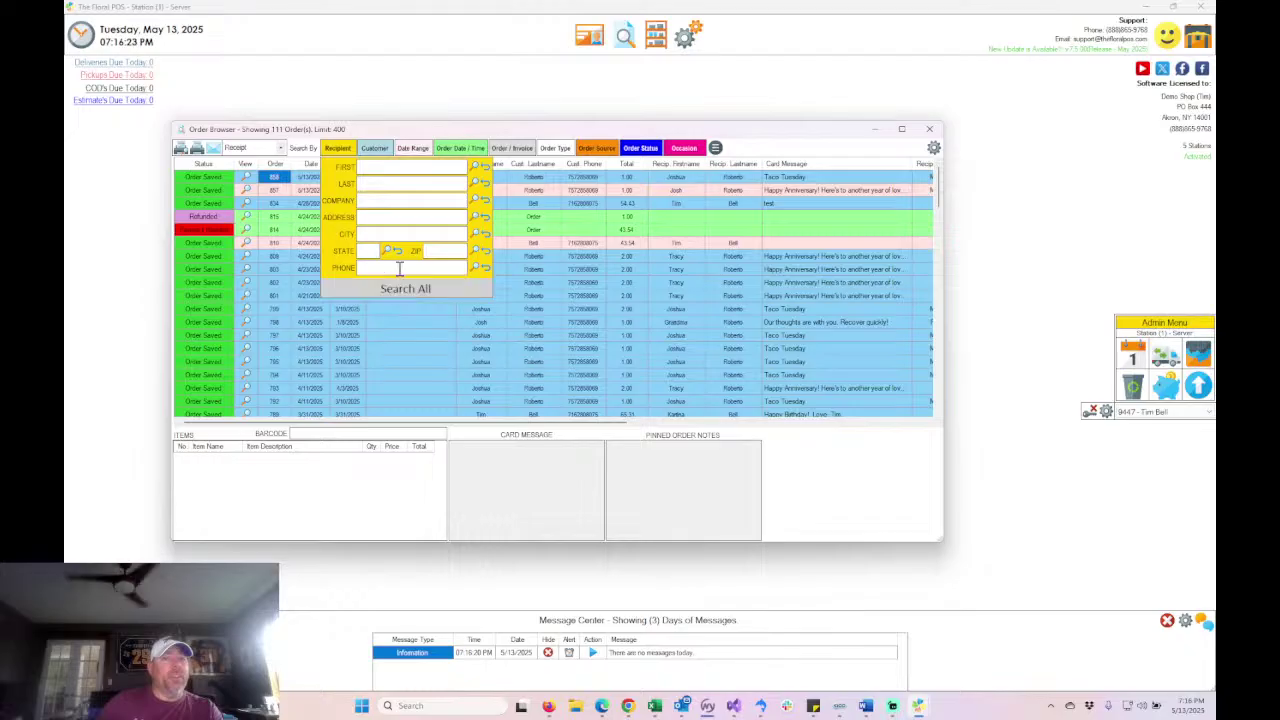
click(346, 151)
click(378, 155)
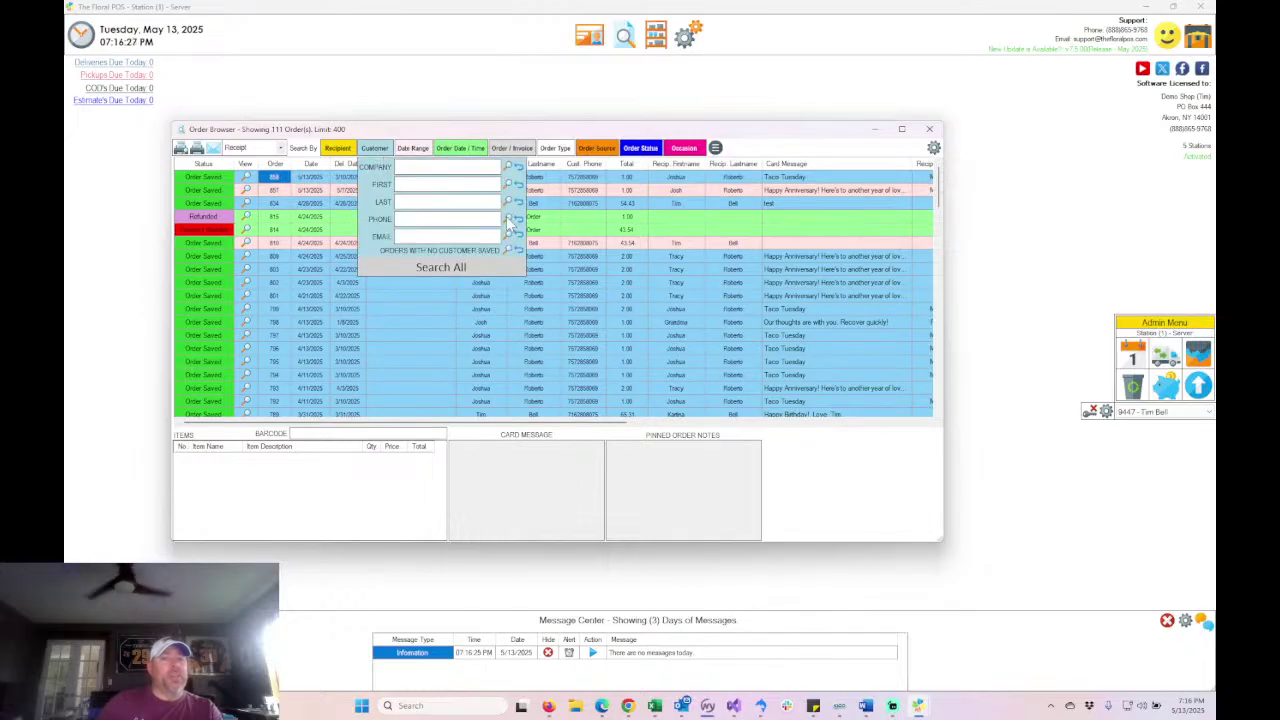
click(376, 150)
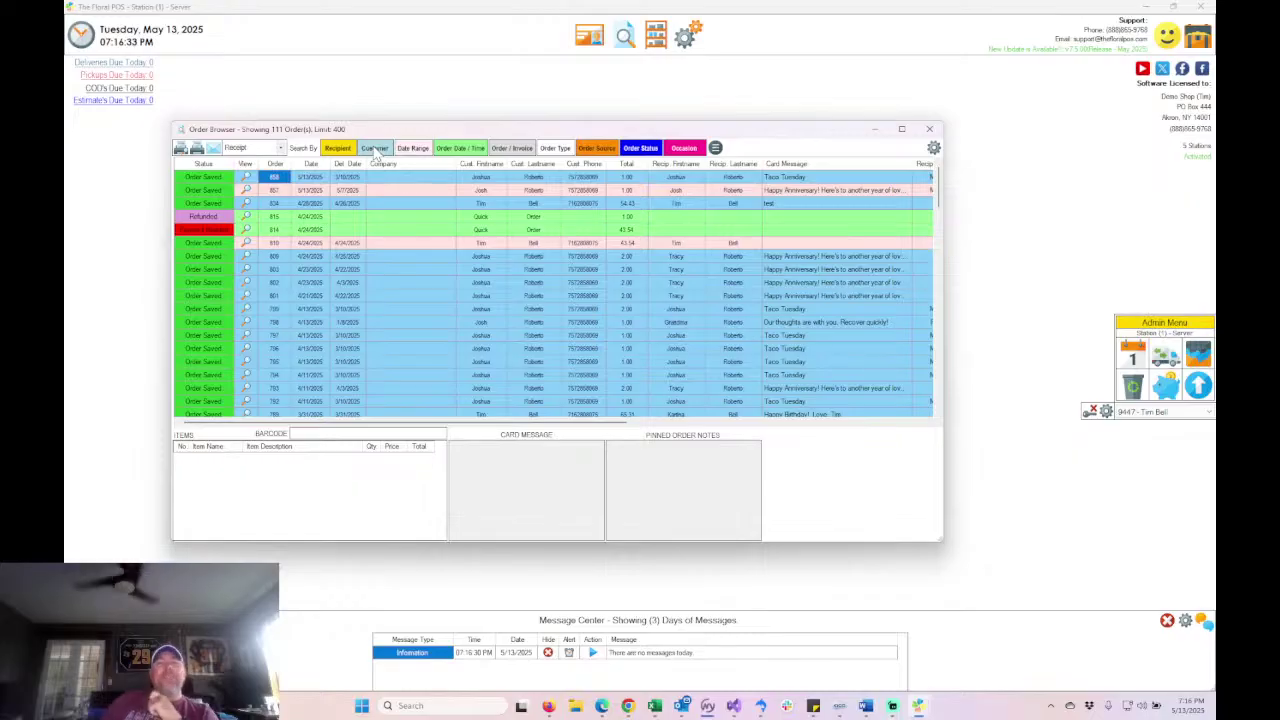
drag(730, 132, 800, 124)
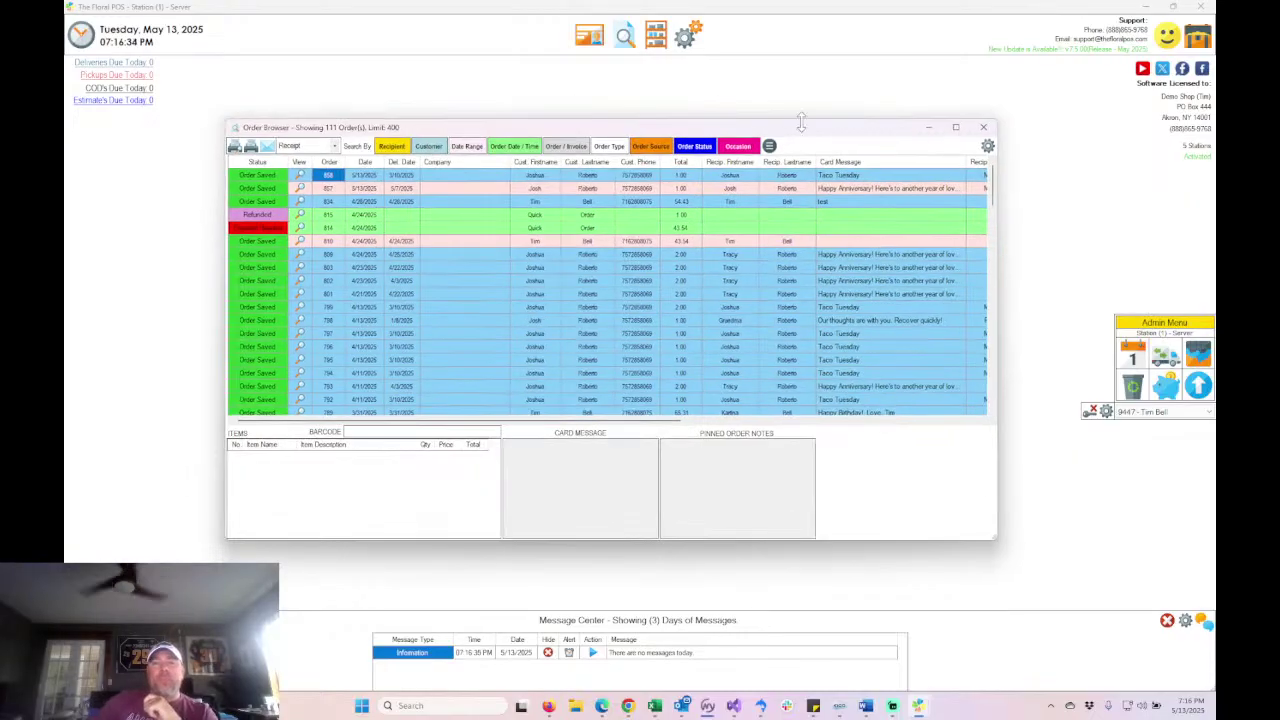
click(984, 128)
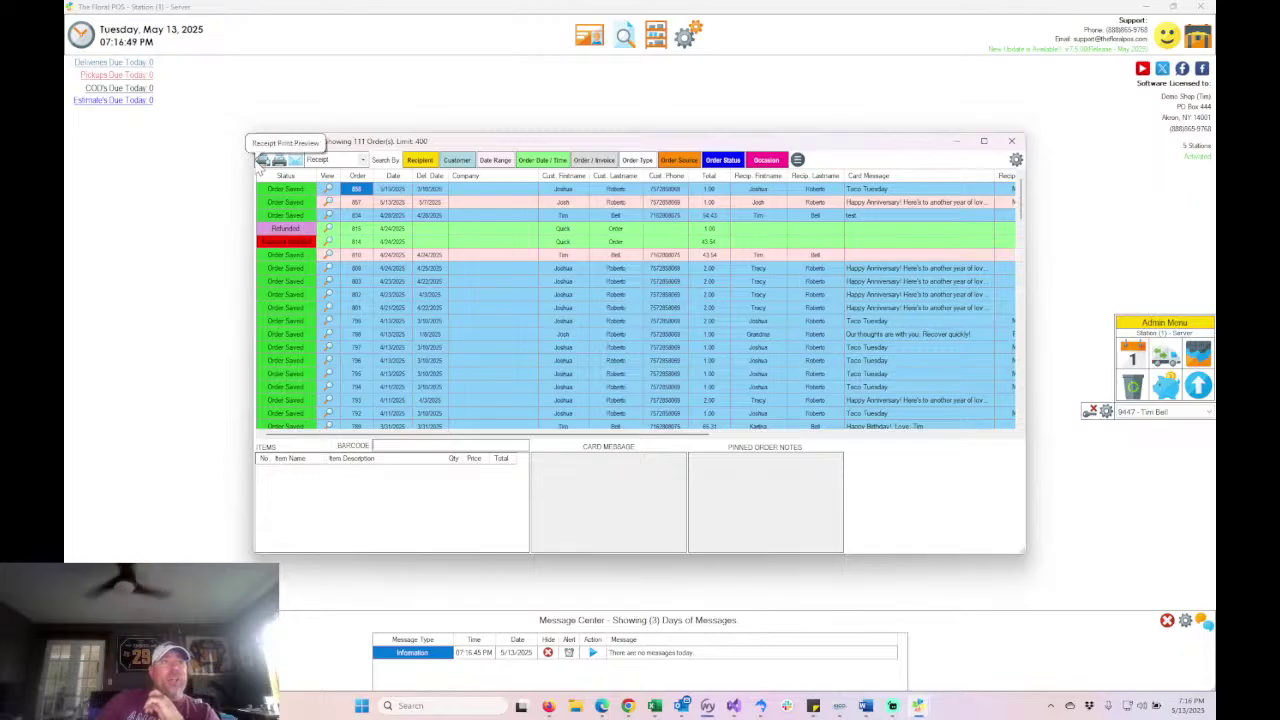
- Review the items, card message and pinned notes of several listed orders, ending with the pickup order dated 4/24/2025
click(368, 192)
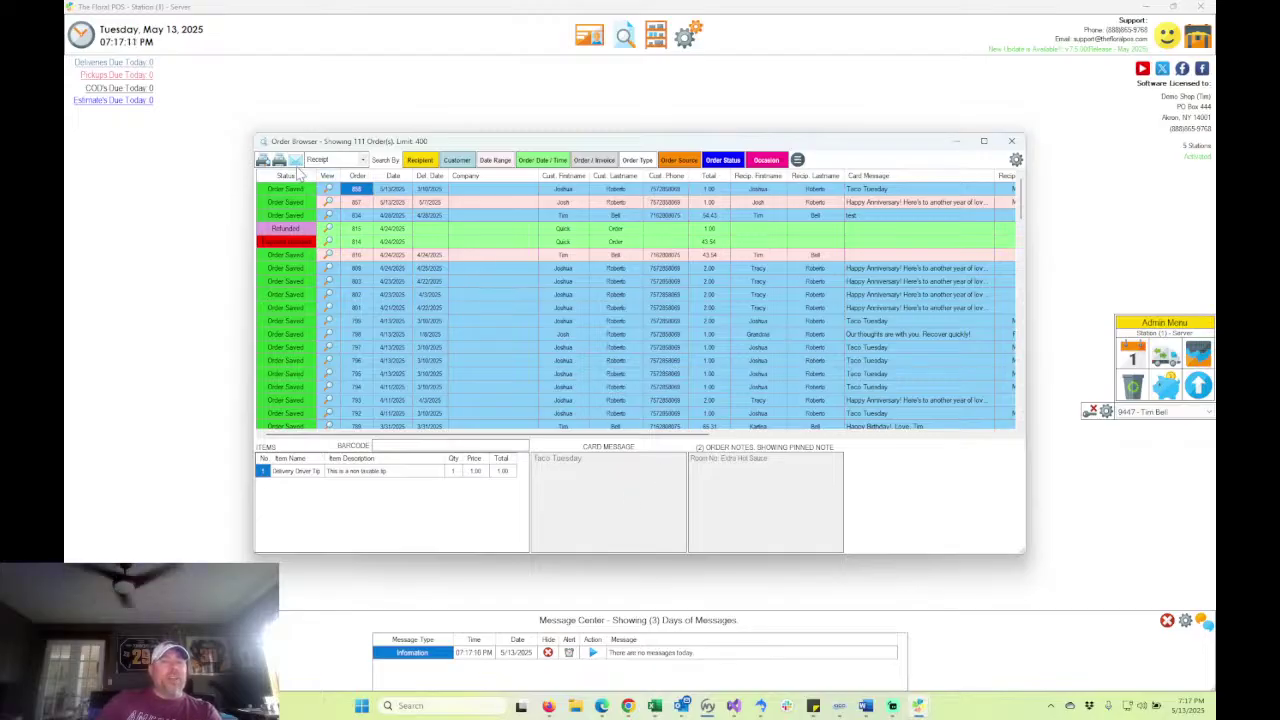
click(356, 202)
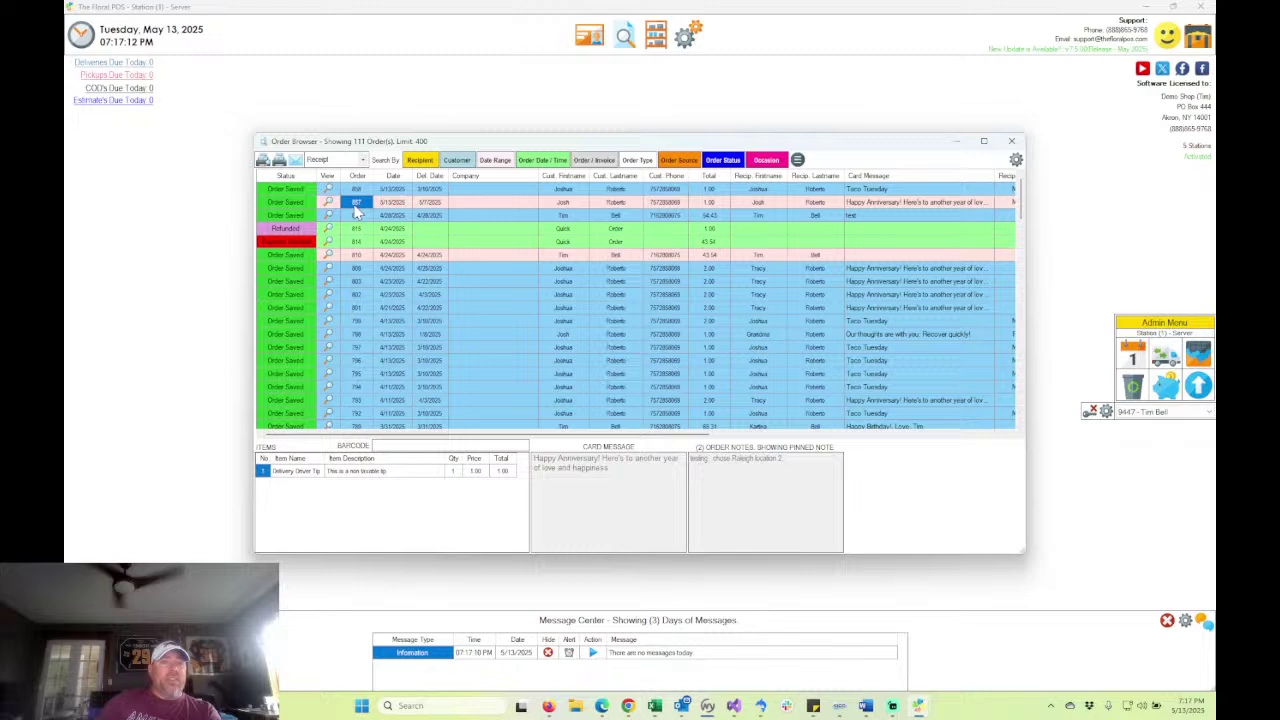
click(357, 268)
click(356, 255)
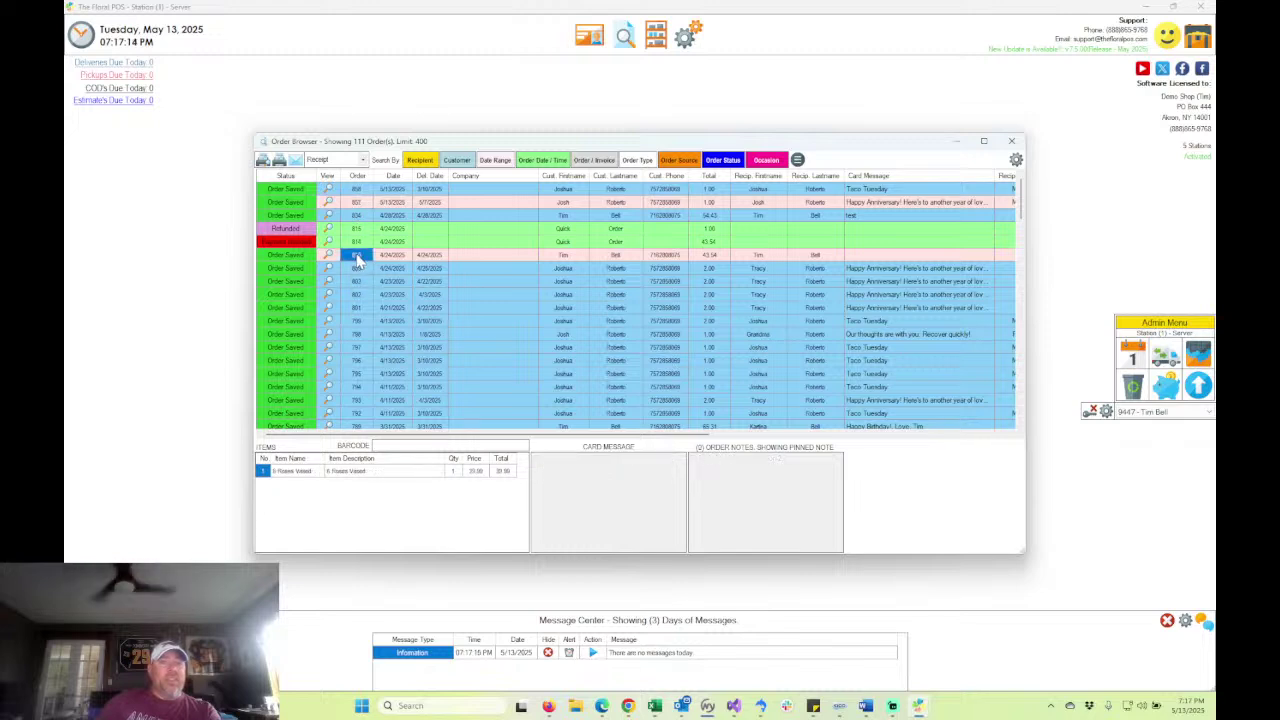
- Preview the receipt of the 4/24/2025 pickup order for 6 Roses Vased, and close the preview and the Order Browser
double_click(581, 255)
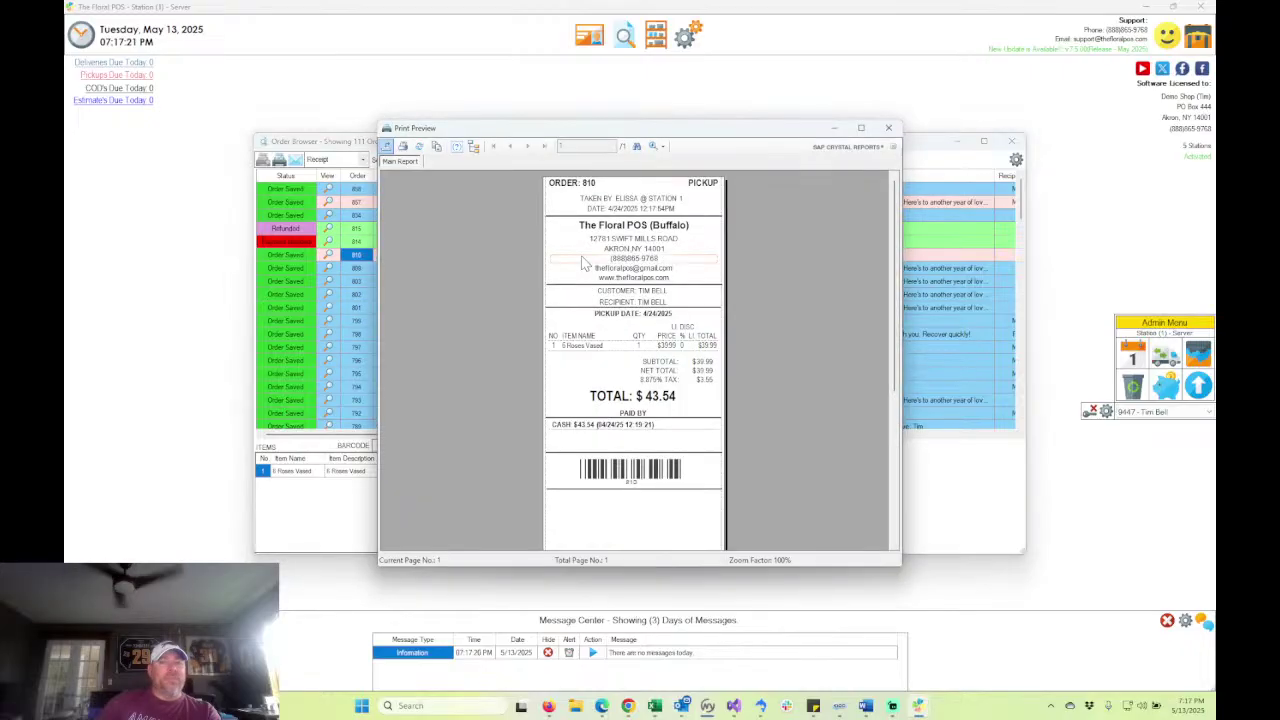
click(888, 128)
drag(611, 142, 637, 141)
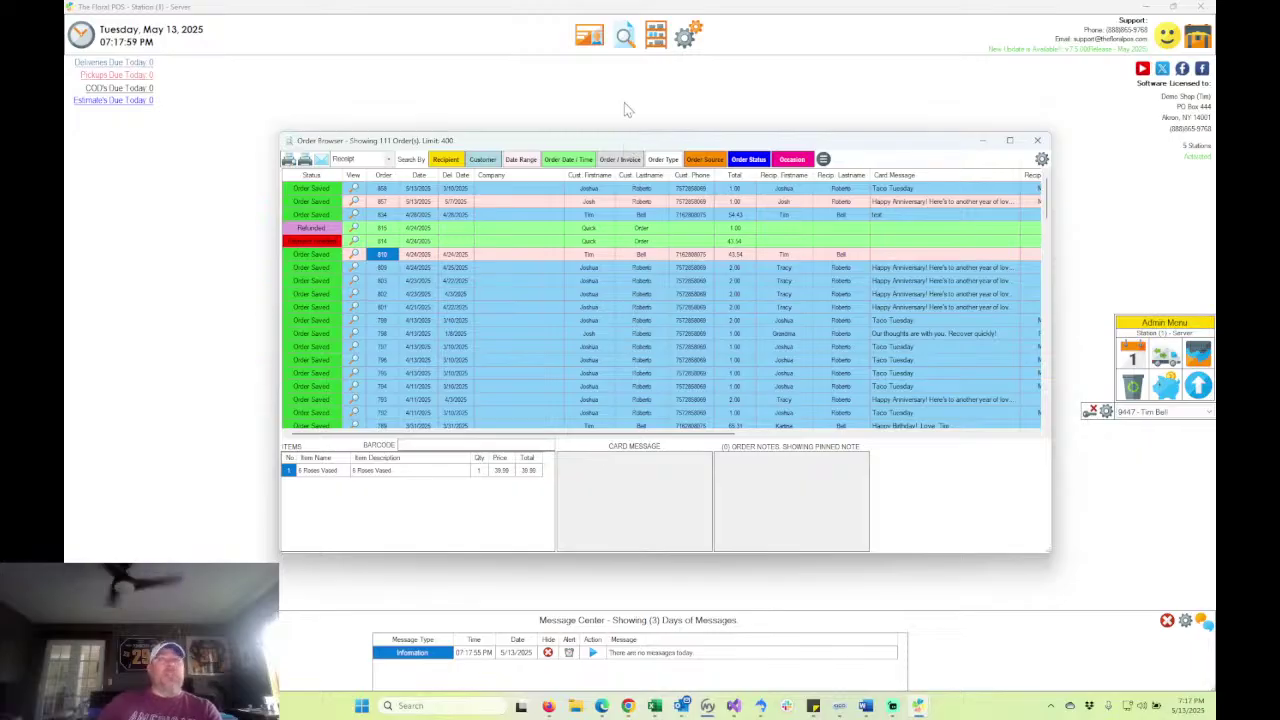
click(1037, 140)
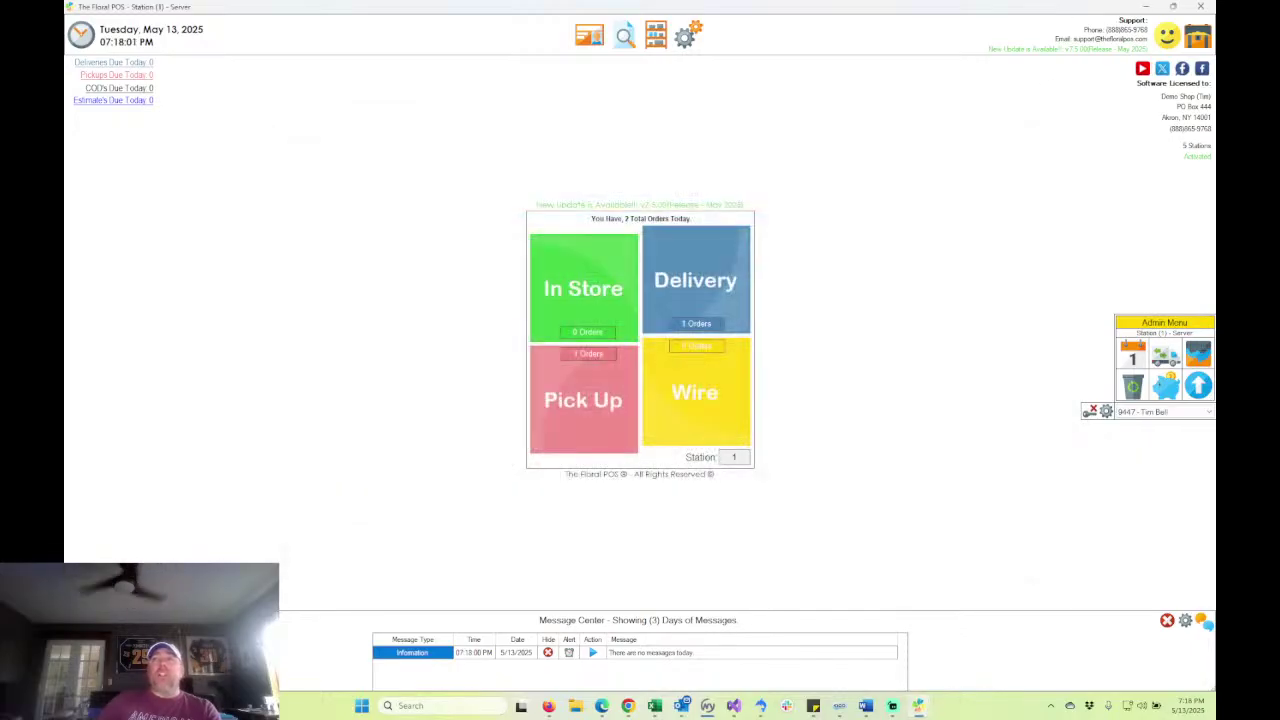